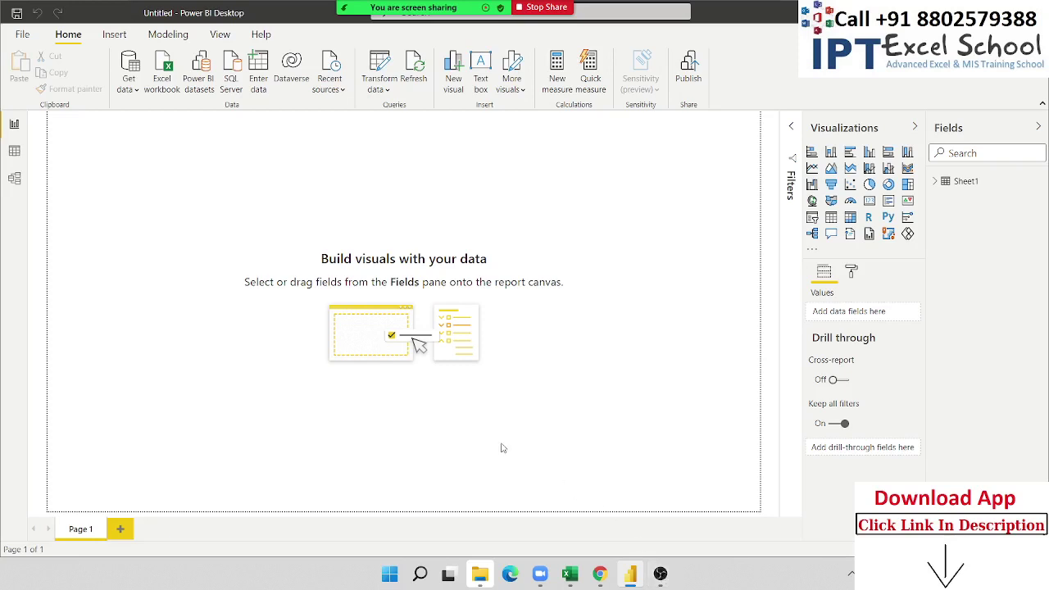
Step: Show the Sheet1 table in Data view and select its Date column
click(16, 151)
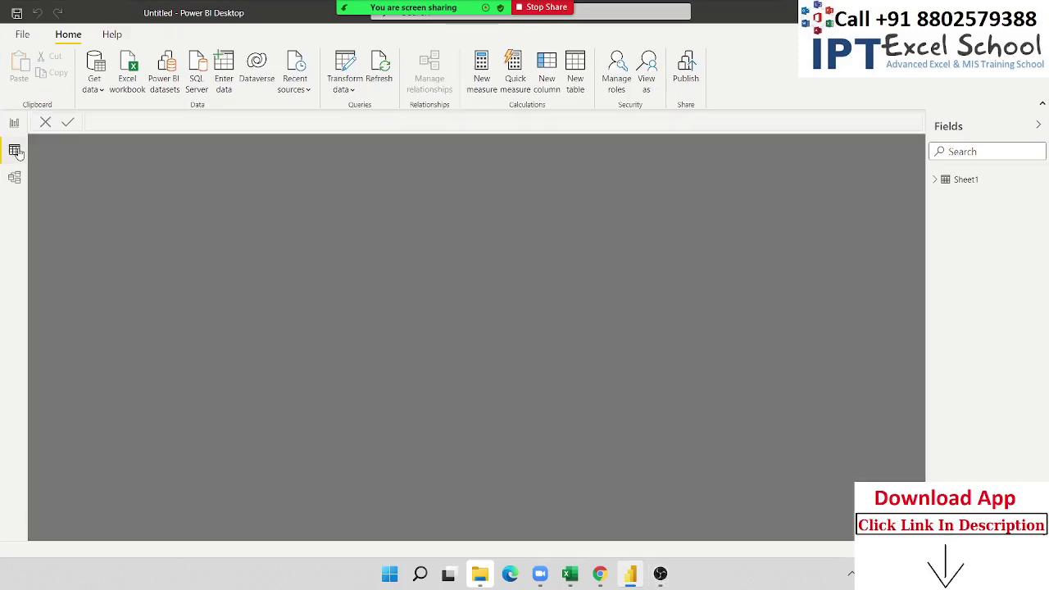
click(971, 179)
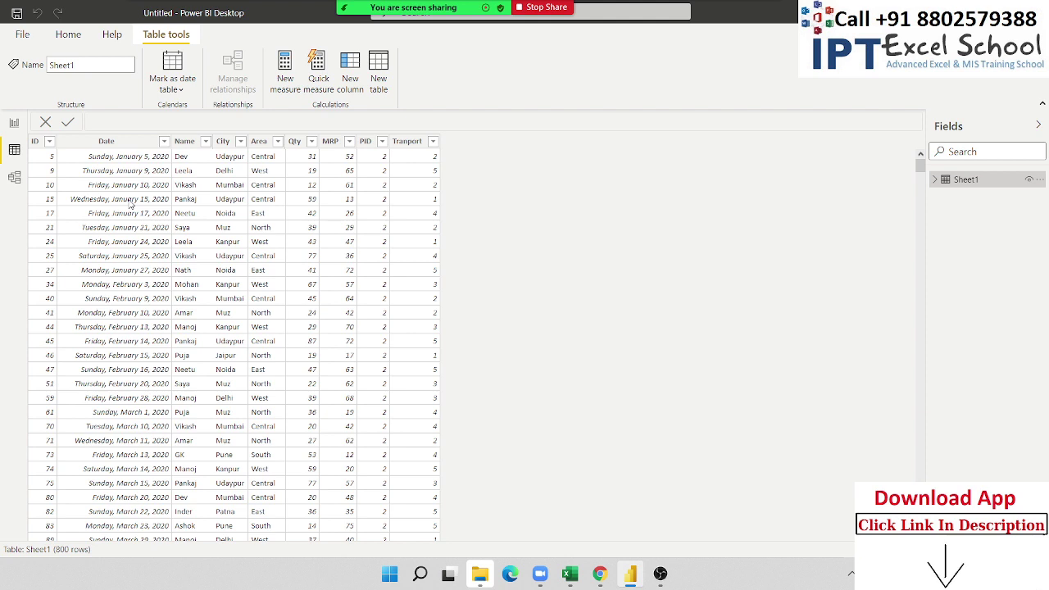
click(106, 142)
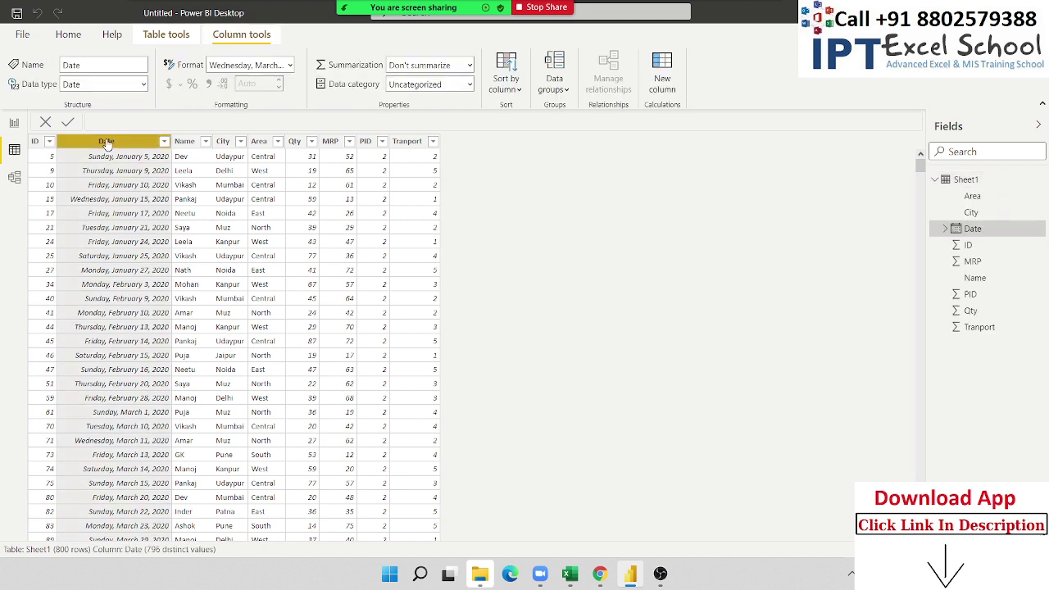
Step: Keep the Date column as Date type with long date format, then return to Report view
click(143, 85)
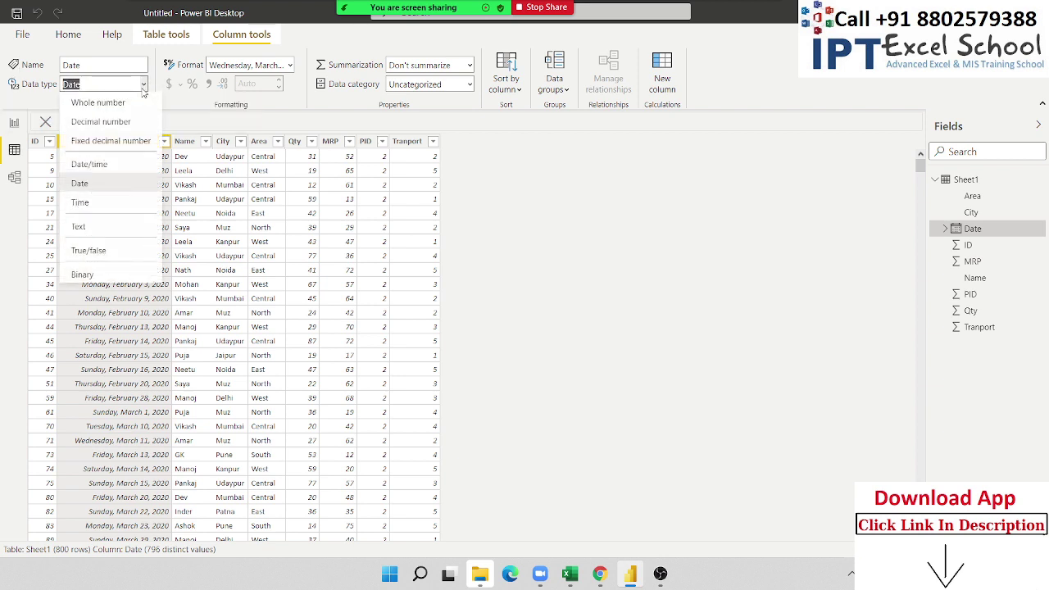
click(143, 86)
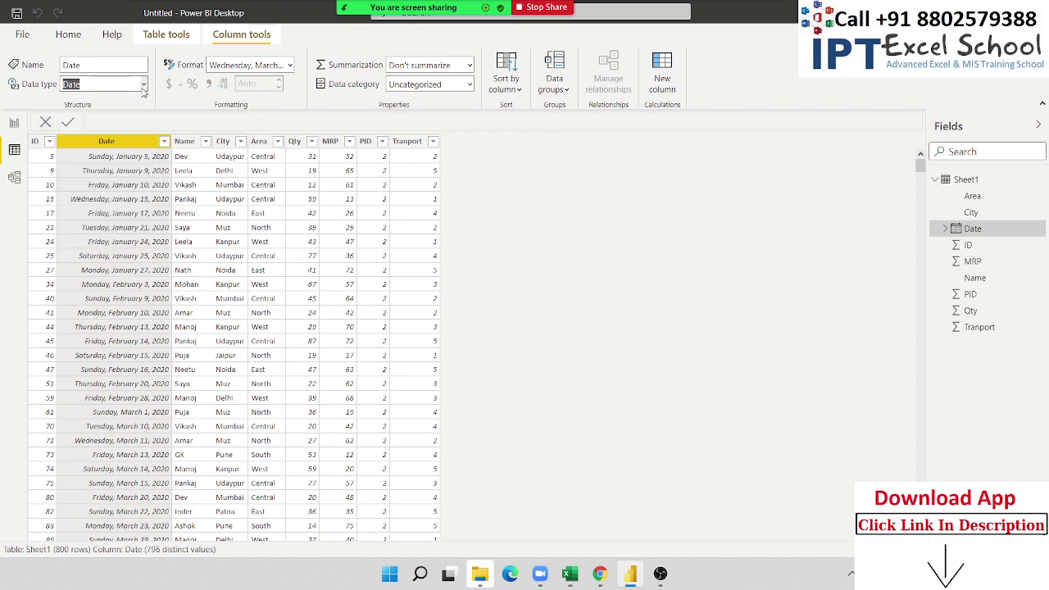
click(291, 66)
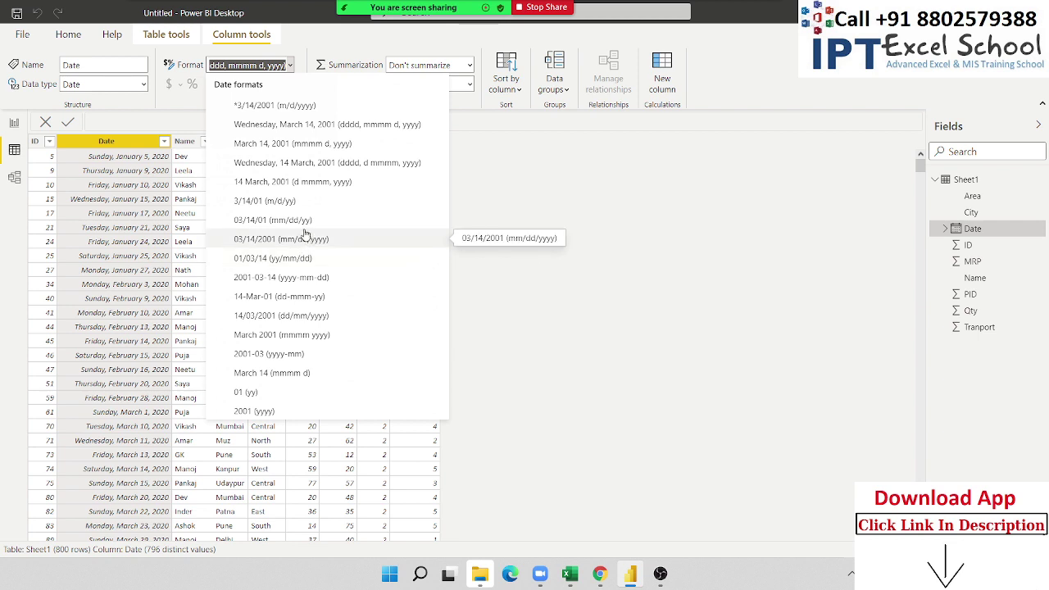
click(184, 188)
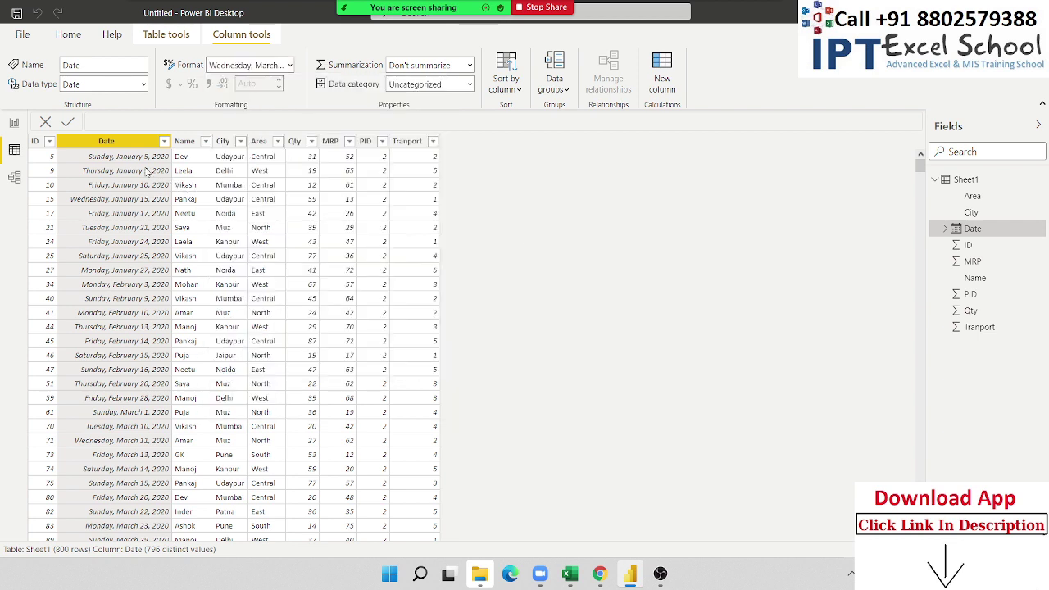
click(146, 171)
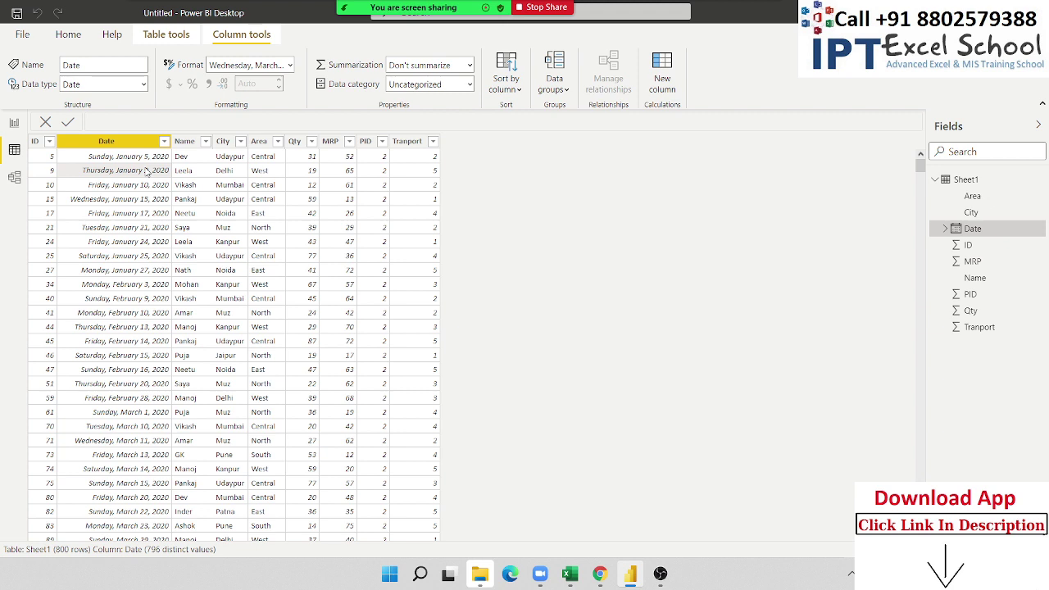
click(14, 125)
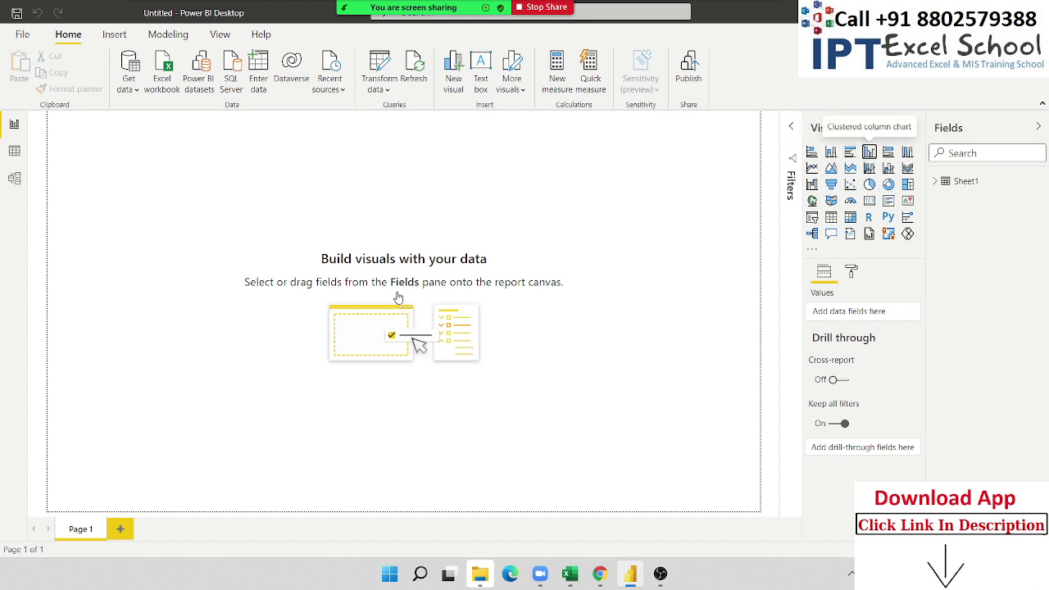
Step: Add a large clustered column chart plotting Qty against the Date hierarchy's years
click(869, 151)
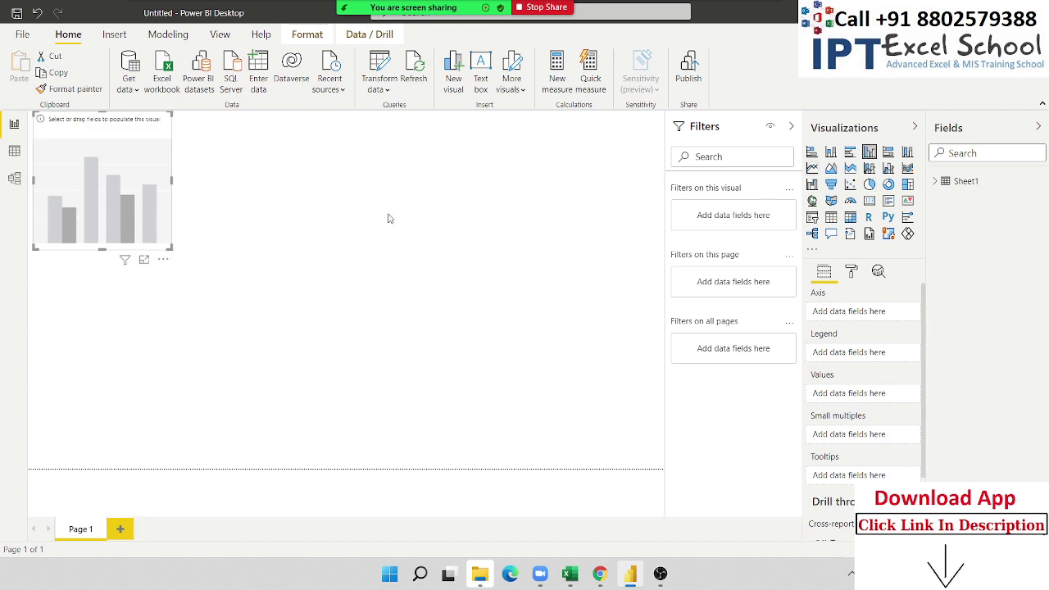
drag(171, 247, 579, 368)
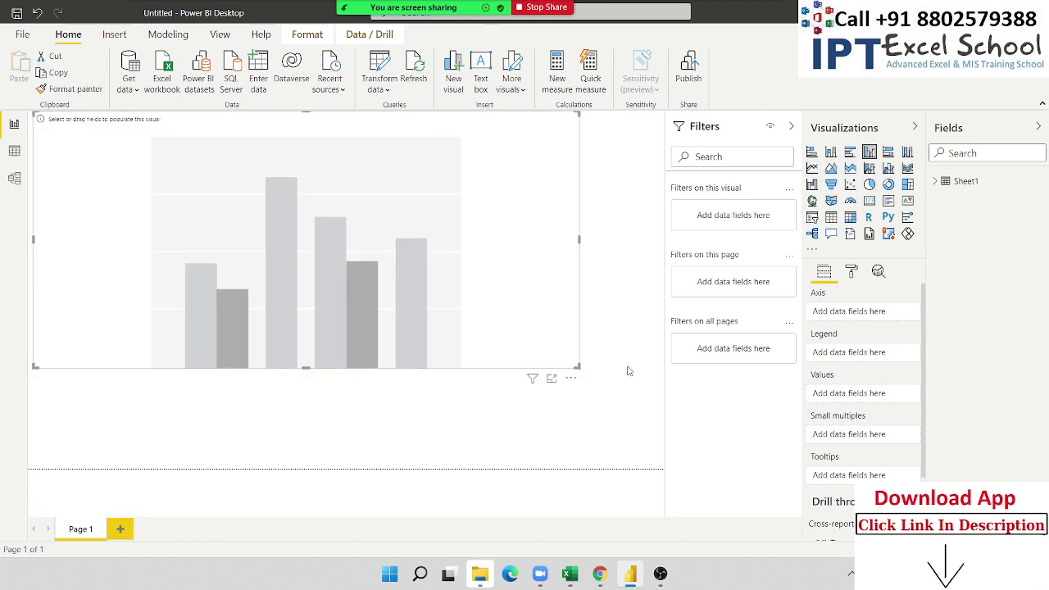
click(935, 181)
mouse_move(984, 231)
mouse_down()
mouse_move(920, 391)
mouse_move(339, 320)
mouse_up()
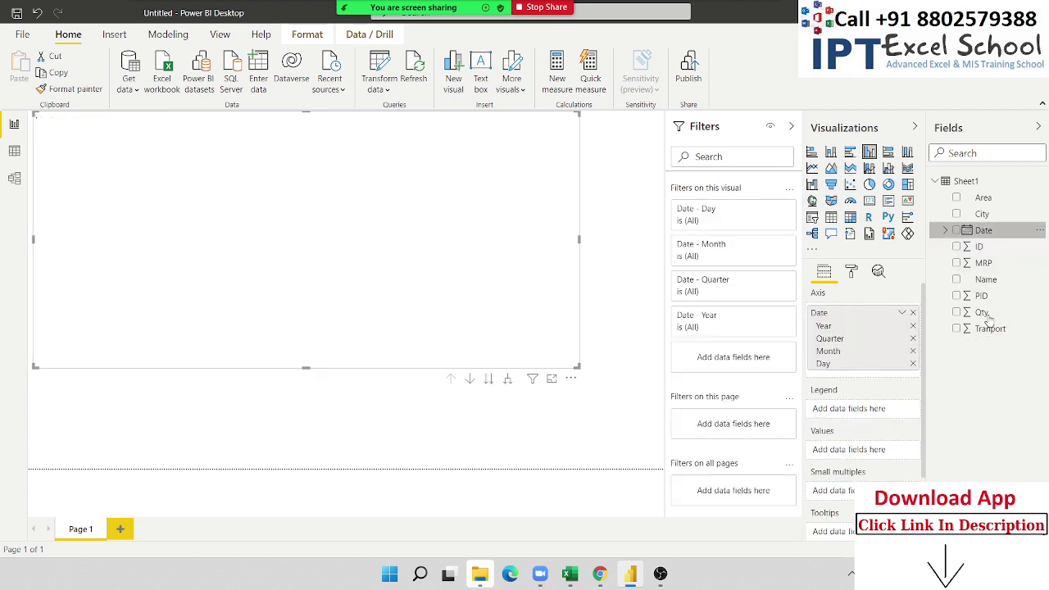
drag(950, 329, 301, 262)
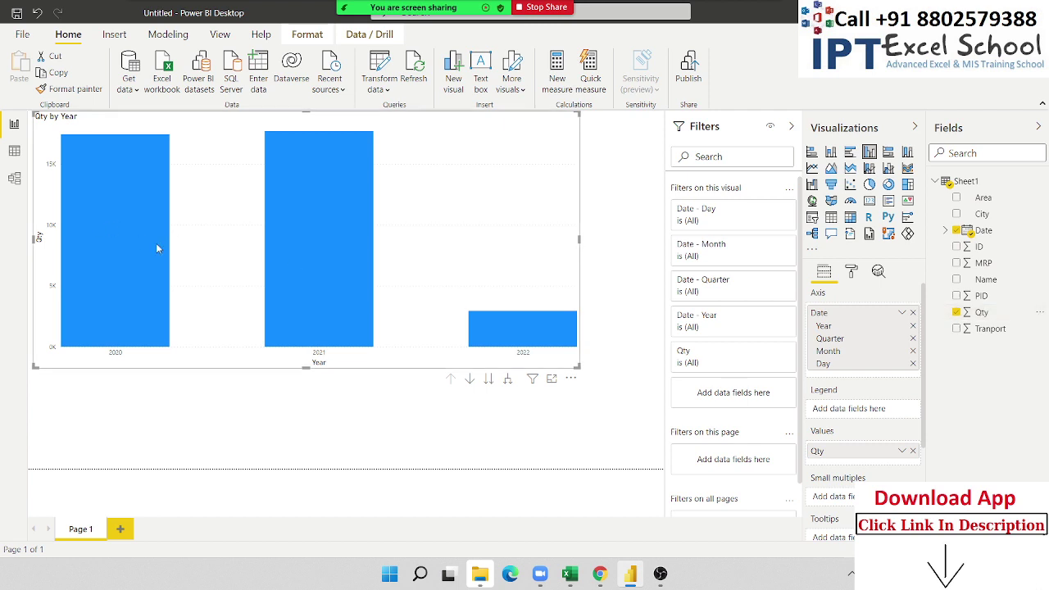
Step: Drill the Qty chart from years to quarters to months, then delete the chart
click(470, 381)
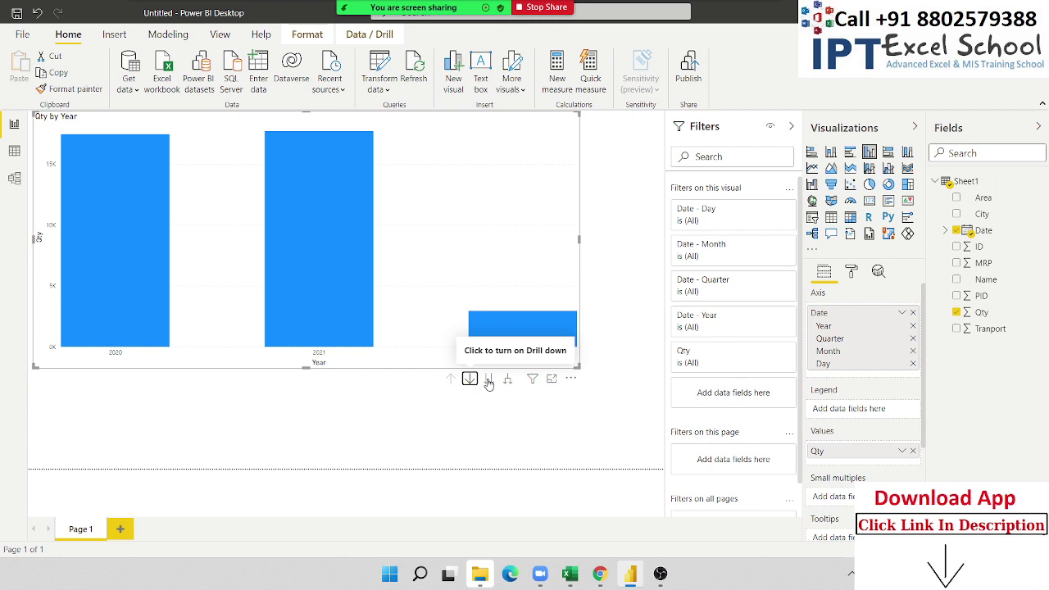
click(489, 379)
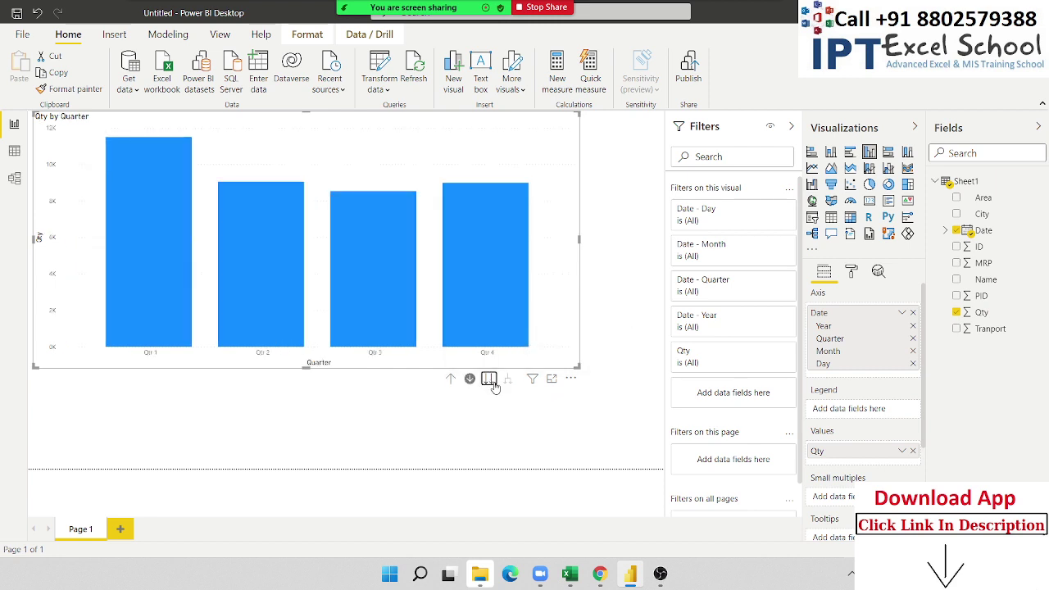
click(490, 381)
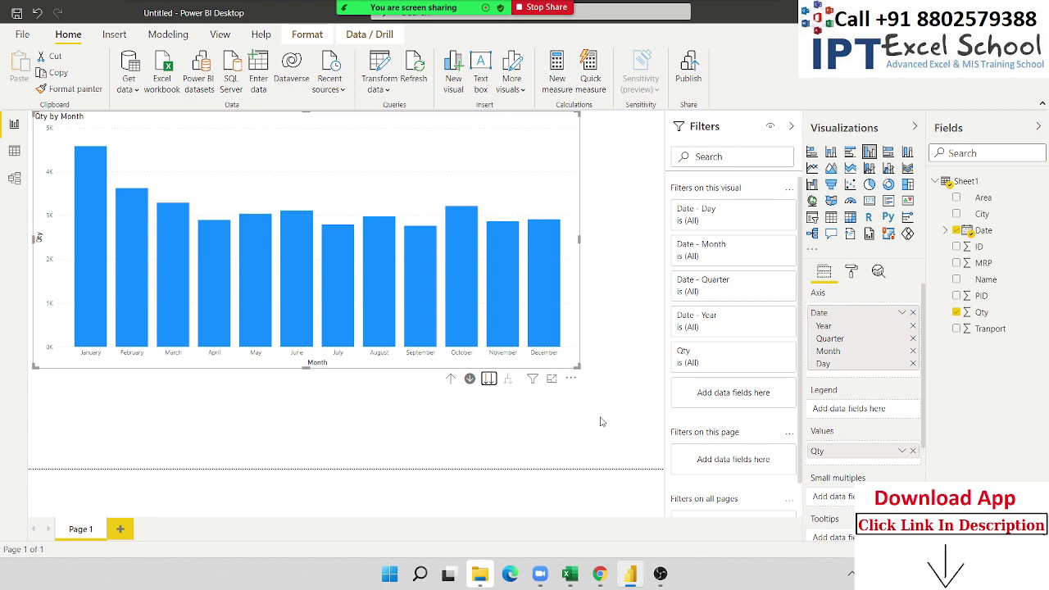
key(Delete)
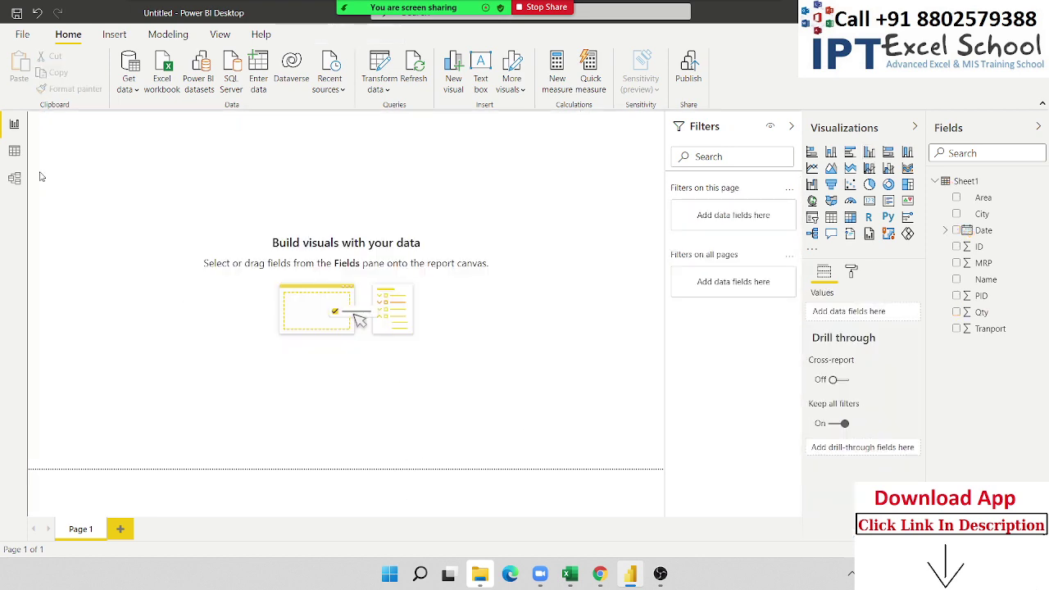
Step: Switch to Data view and start a new calculated column in Sheet1
click(14, 151)
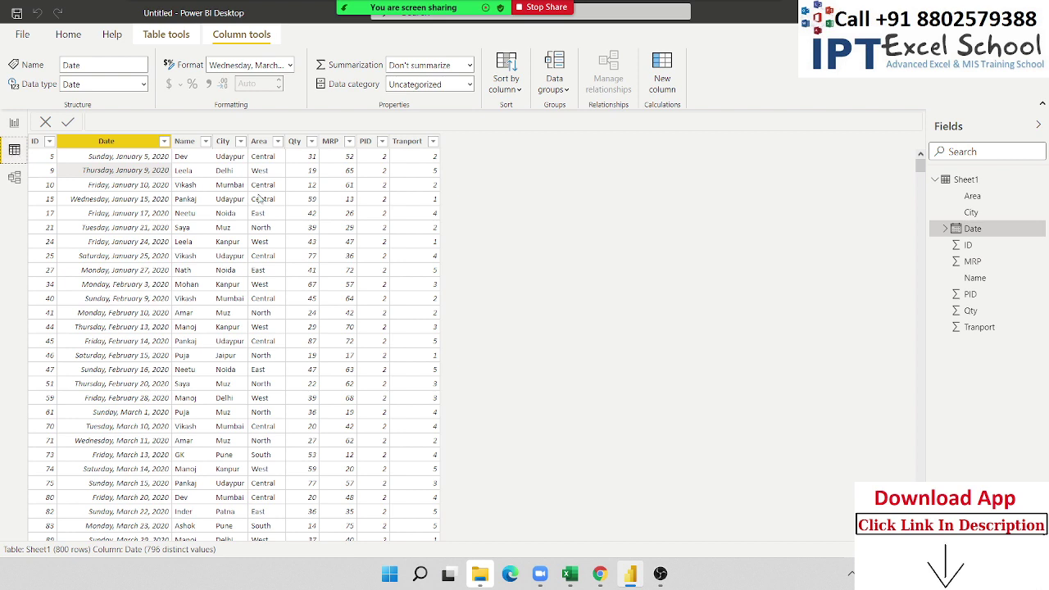
click(665, 83)
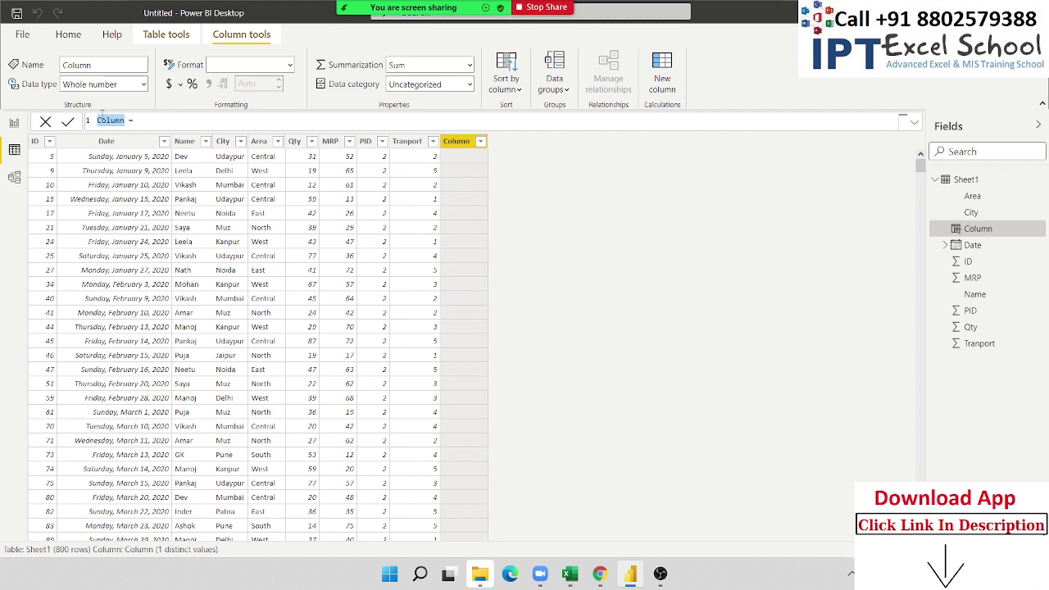
Step: Create the column with the formula Month = MONTH(Sheet1[Date])
text(Month = )
text(mon)
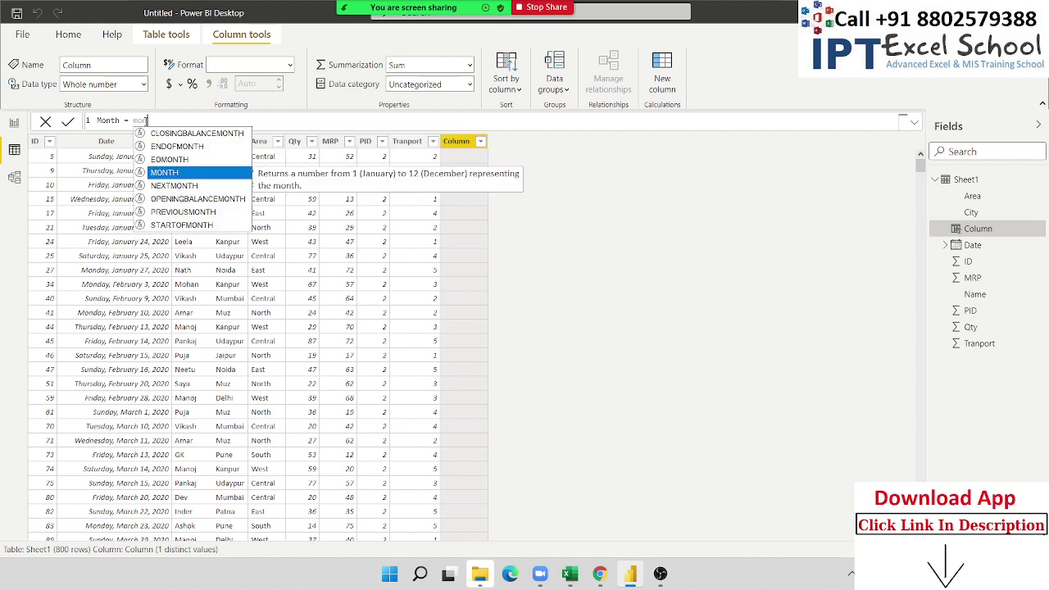
key(Tab)
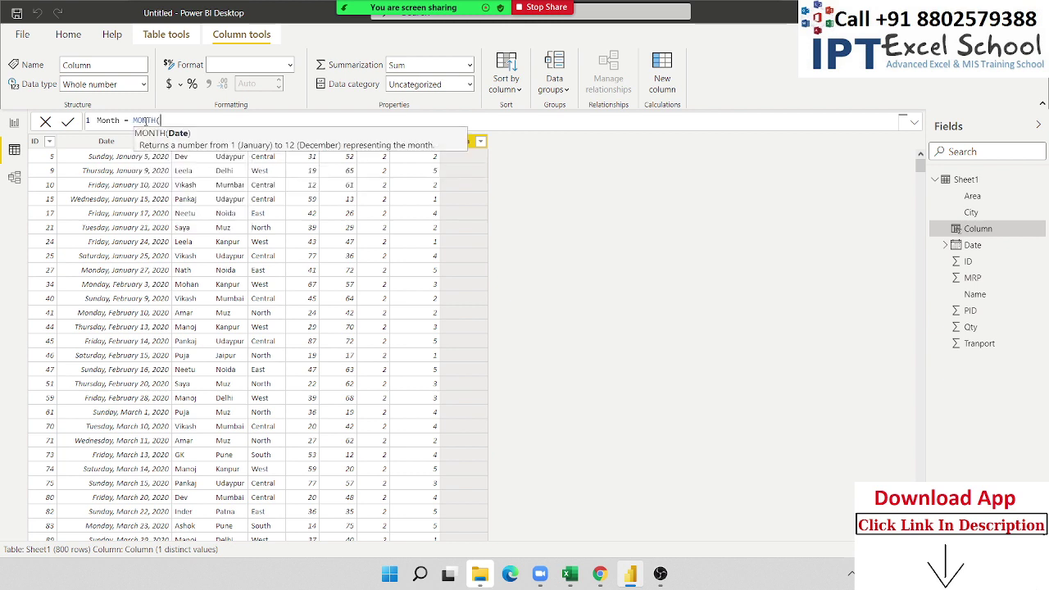
text(date)
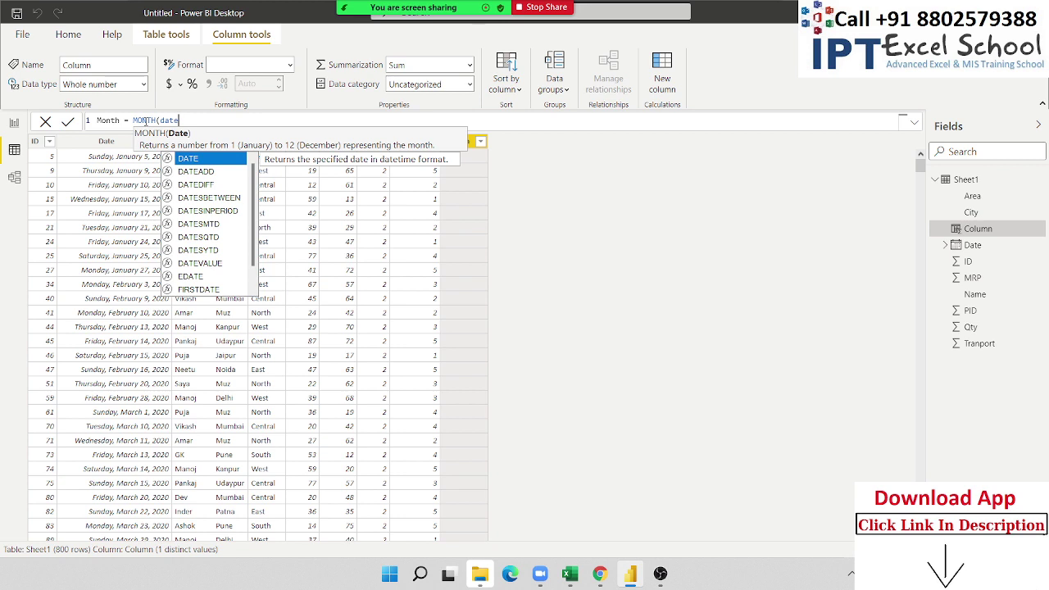
key(Down)
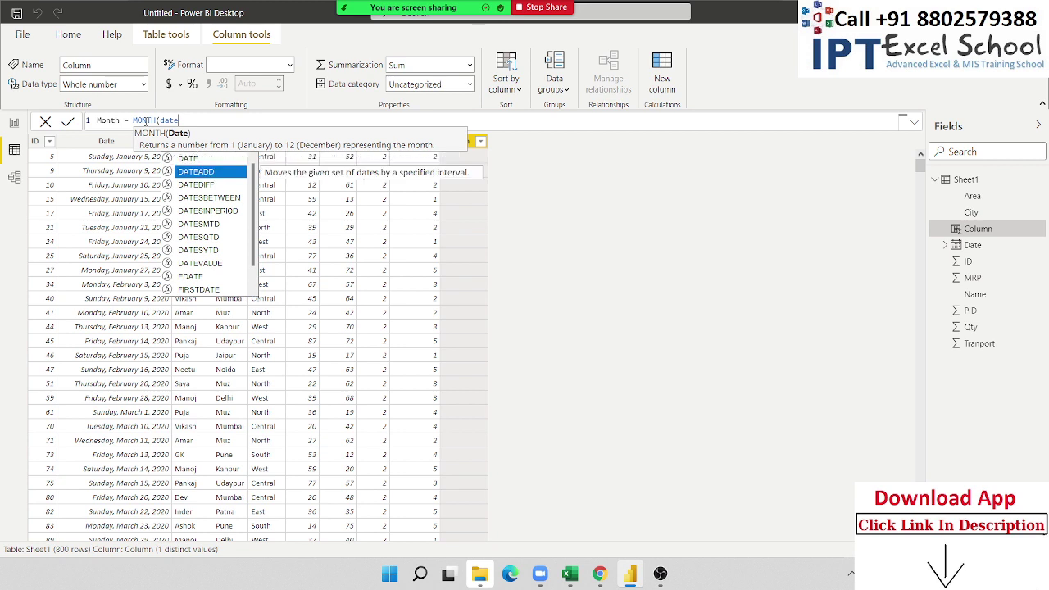
key(Down)
key(Down)
key(Down)
key(Down)
key(Down)
key(Down)
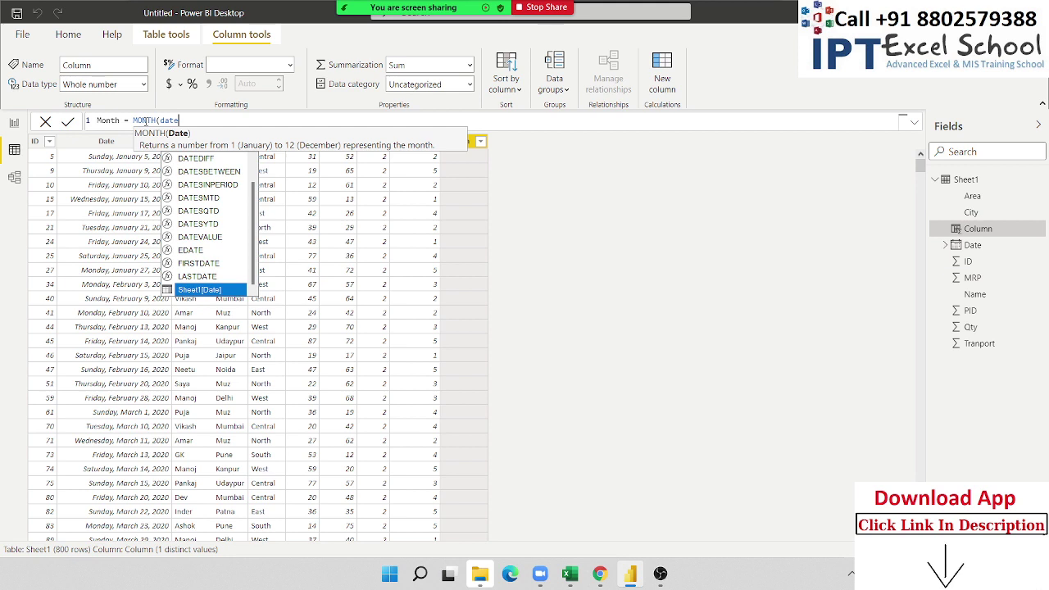
key(Tab)
key(Escape)
text())
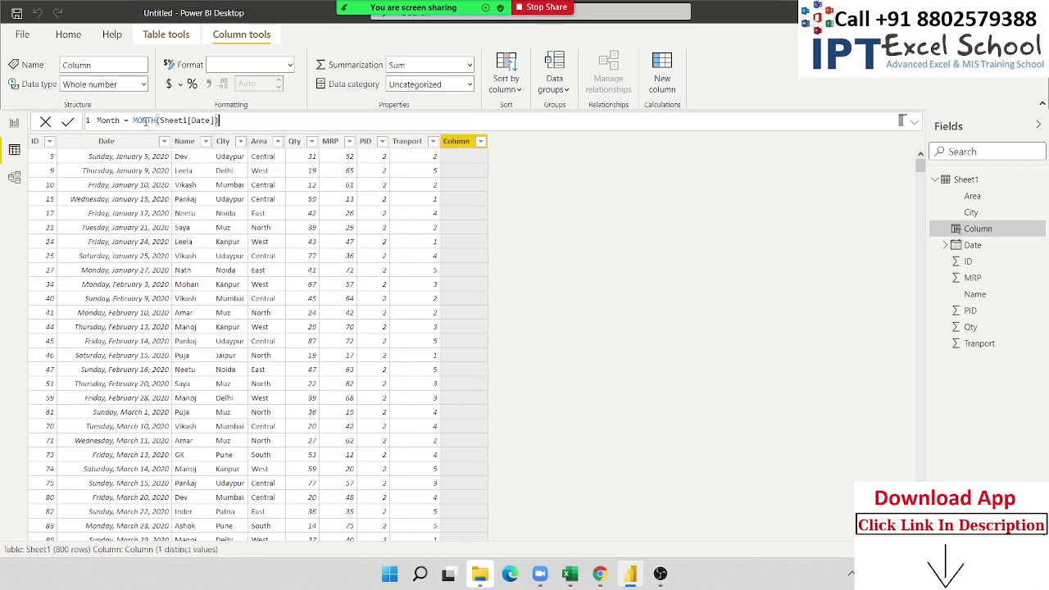
key(Return)
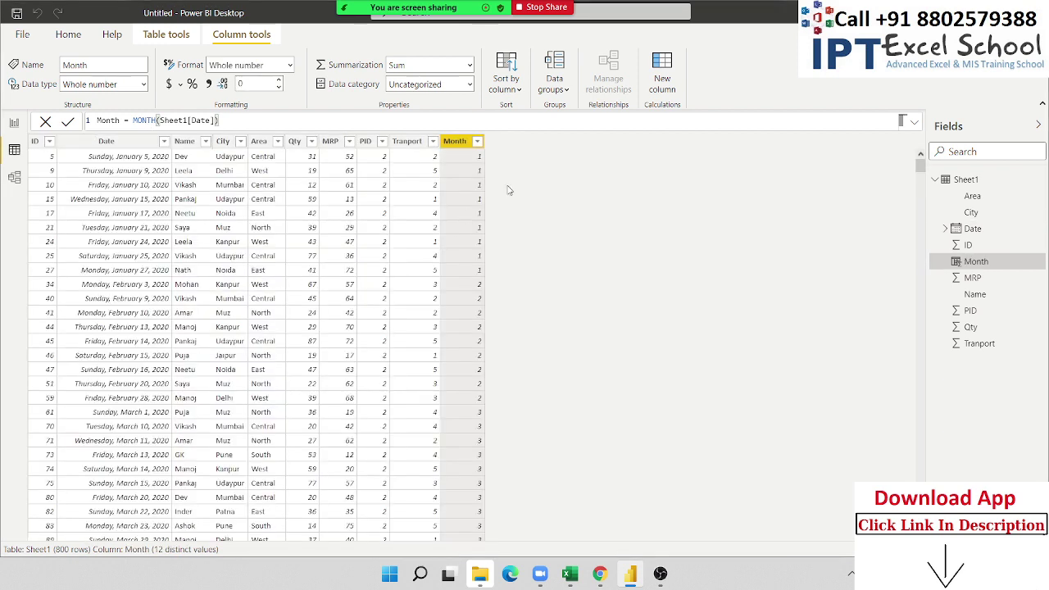
Step: Replace the MONTH expression in the Month formula with a Sheet1[Date] reference
click(475, 202)
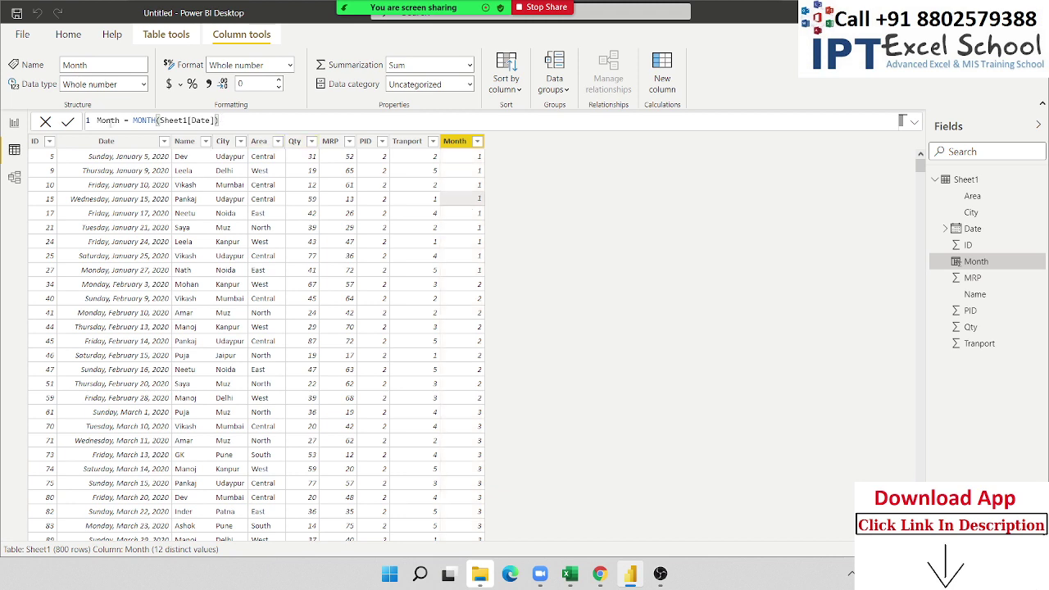
click(134, 120)
shift+click(292, 124)
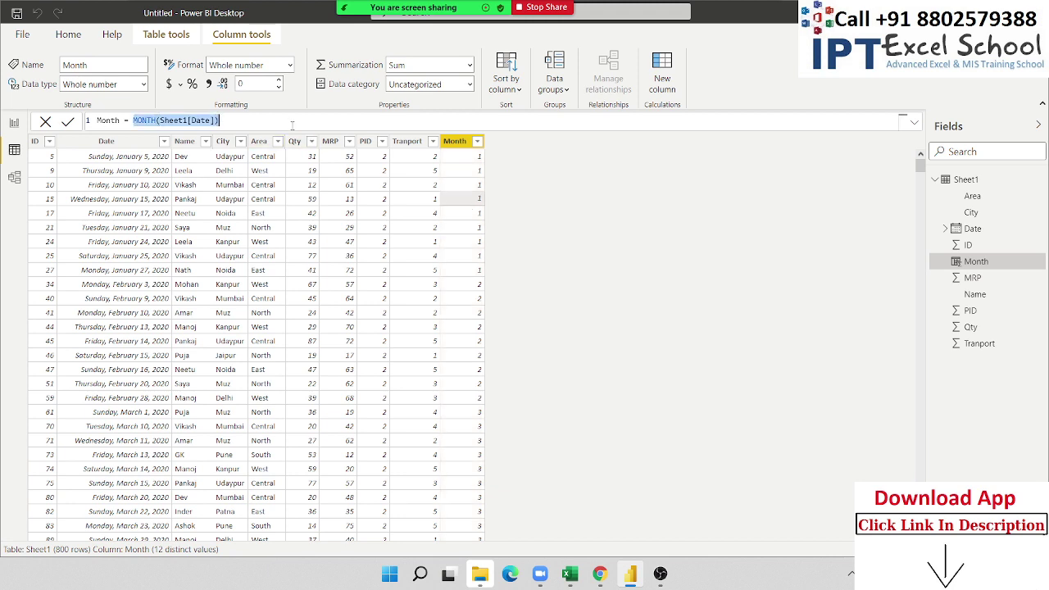
text(date)
key(Down)
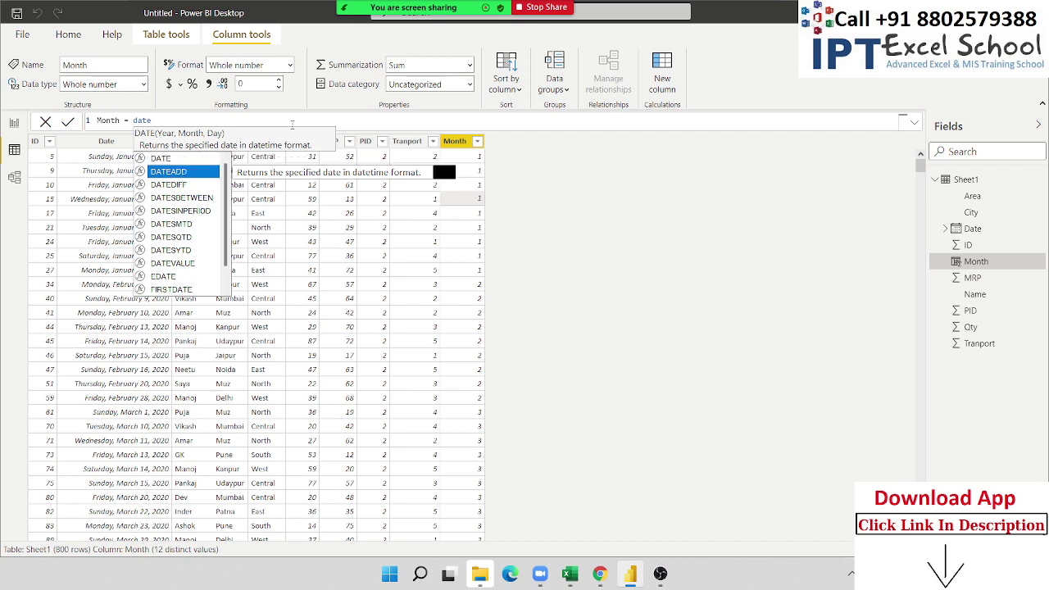
key(Down)
Step: Choose the [Month] hierarchy level so the formula is Month = Sheet1[Date].[Month]
key(Down)
key(Down)
key(Down)
key(Down)
key(Down)
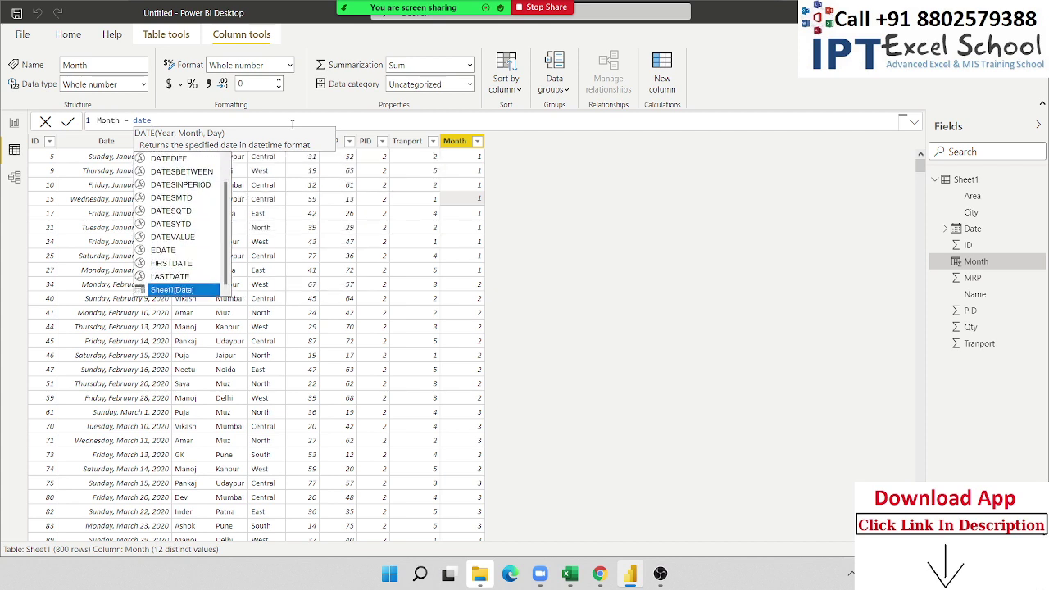
key(Tab)
key(Down)
key(Down)
key(Down)
key(Down)
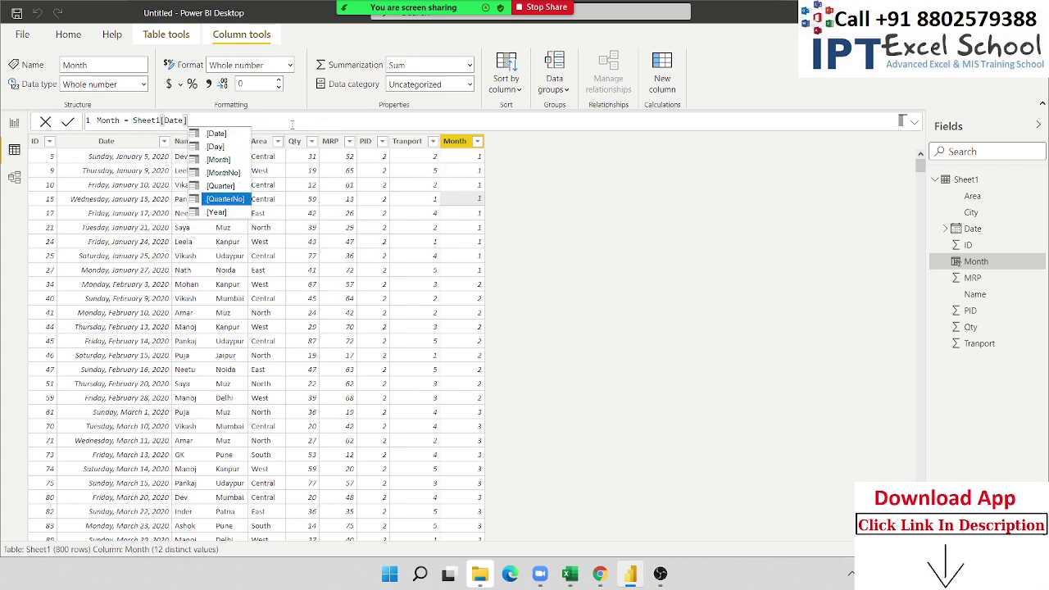
key(Down)
key(Up)
key(Up)
key(Up)
key(Up)
key(Up)
key(Up)
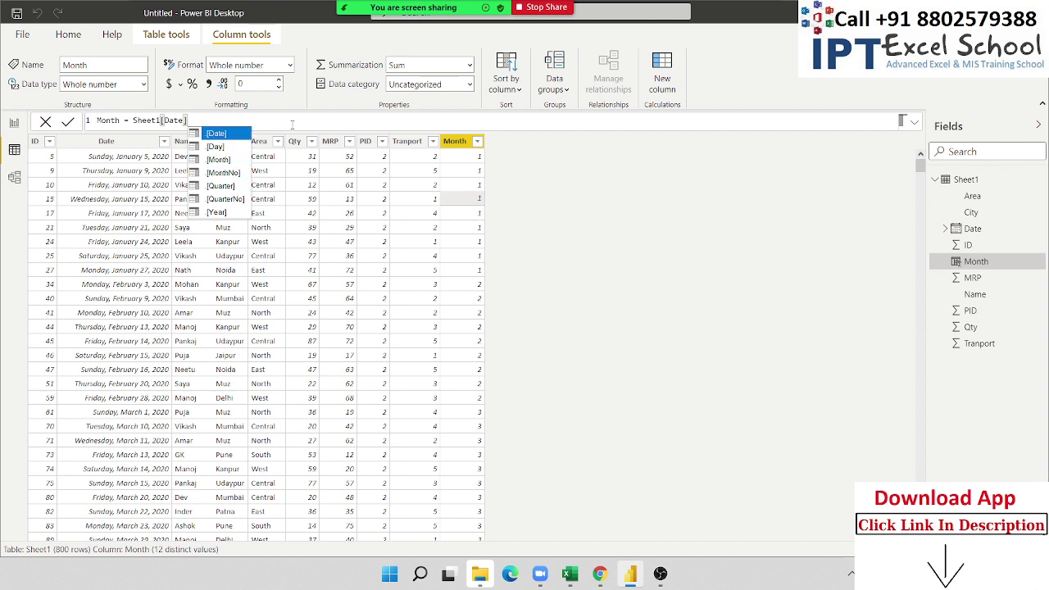
key(Down)
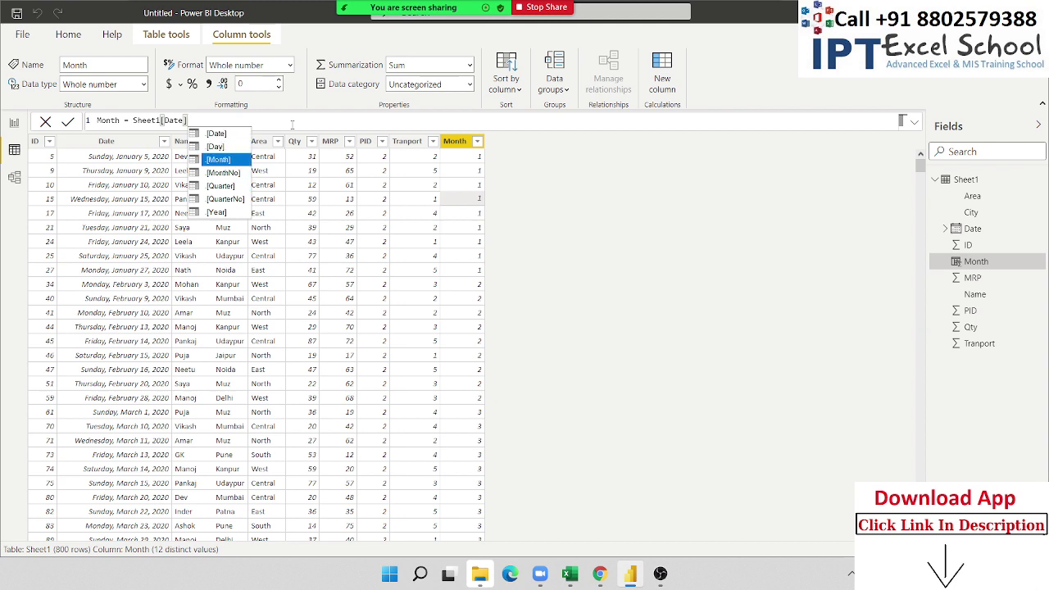
key(Down)
key(Down)
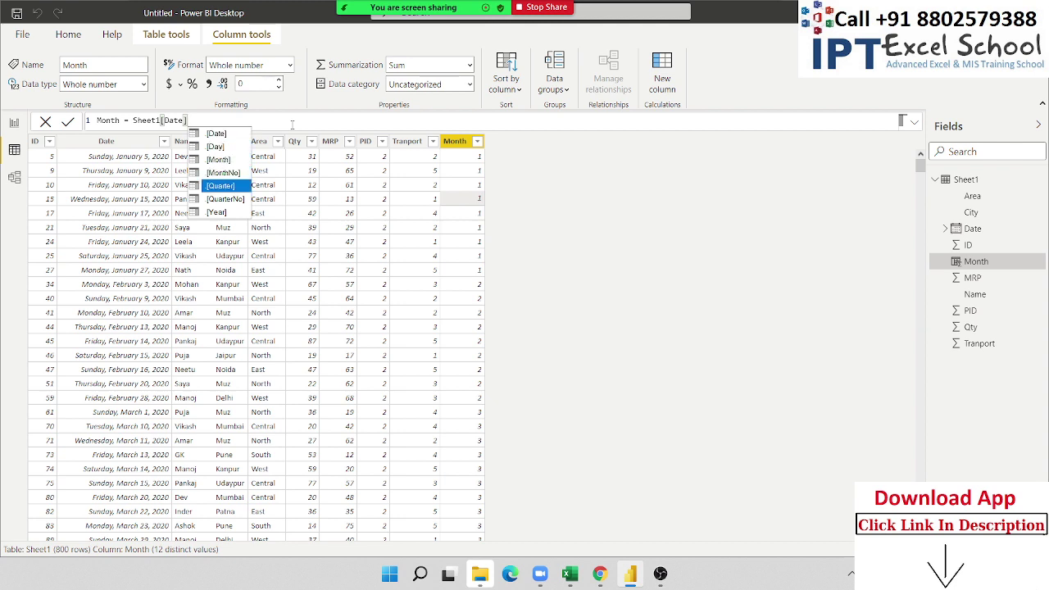
key(Down)
key(Down)
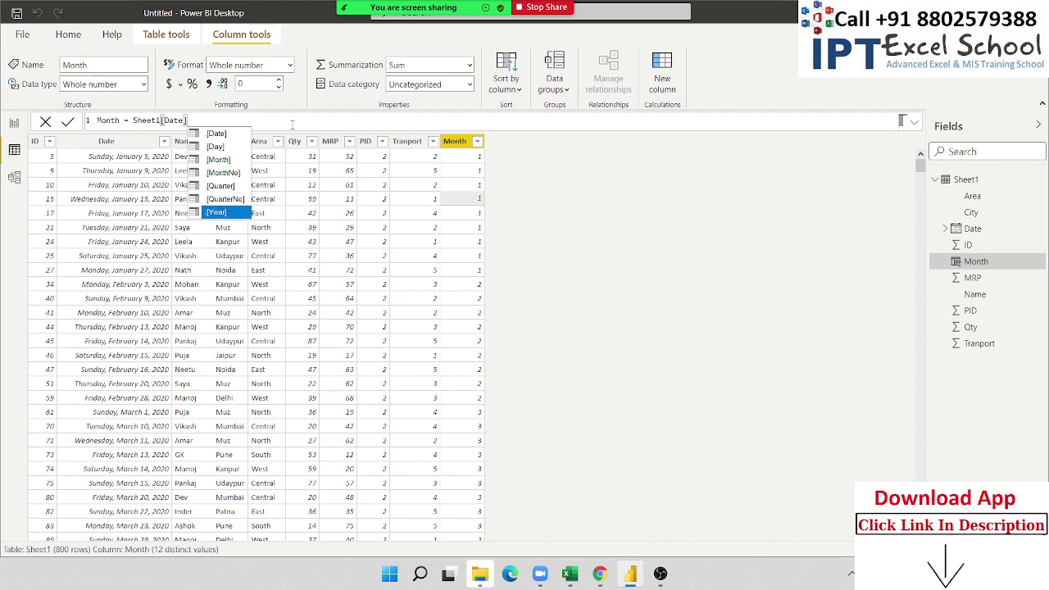
key(Up)
key(Up)
key(Up)
key(Up)
key(Tab)
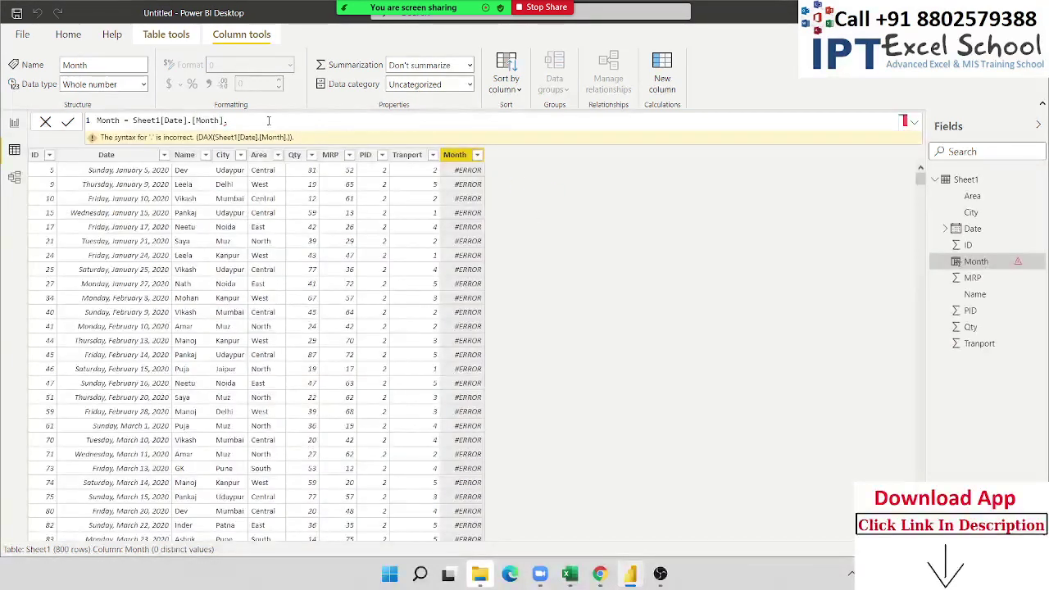
key(BackSpace)
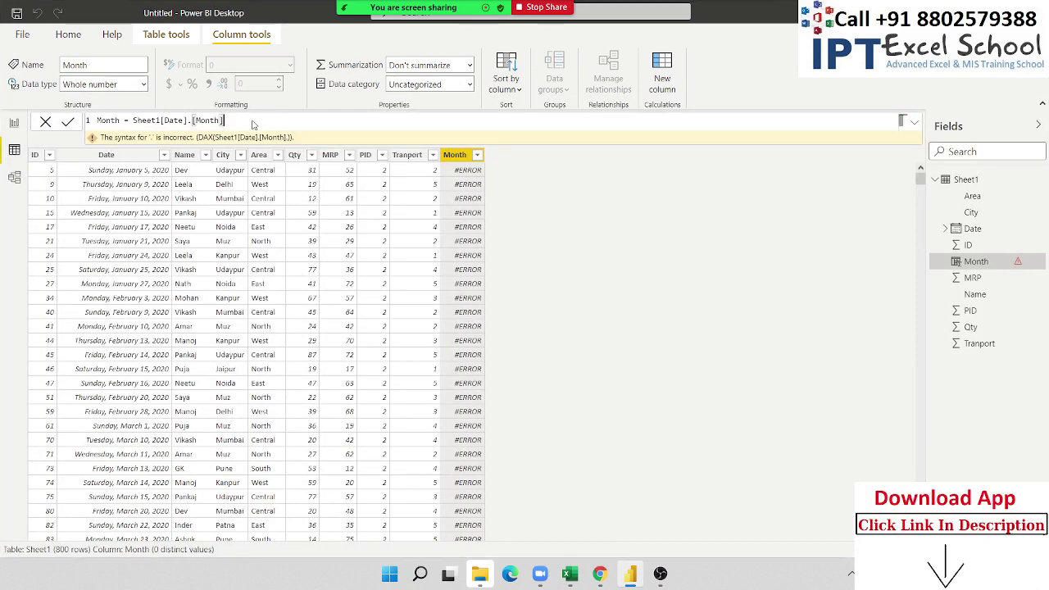
key(Return)
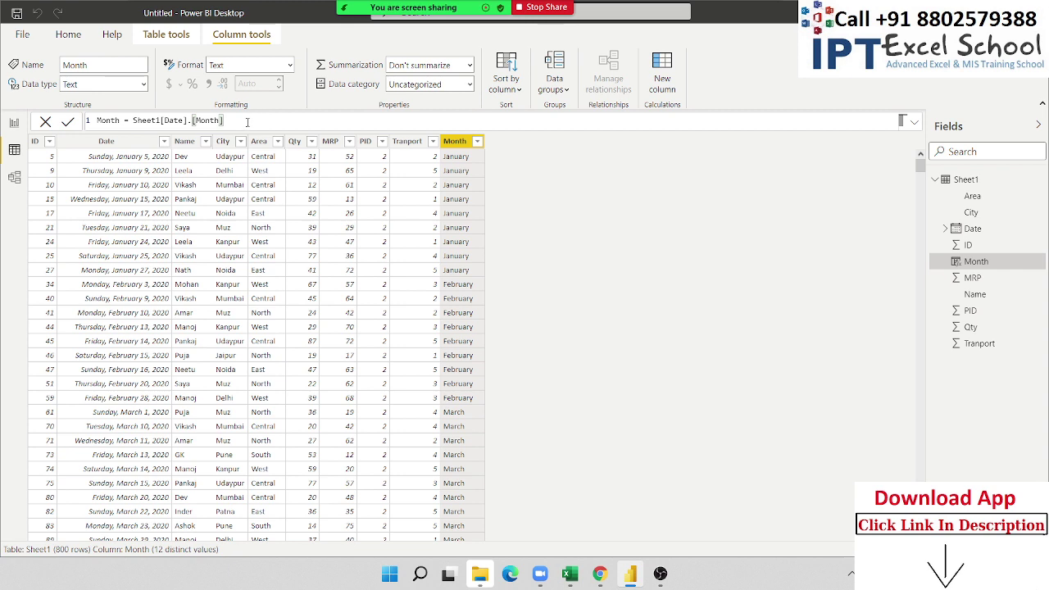
Step: On Page 1, enlarge a clustered column chart with Month on the axis and Qty as values
click(14, 123)
click(471, 257)
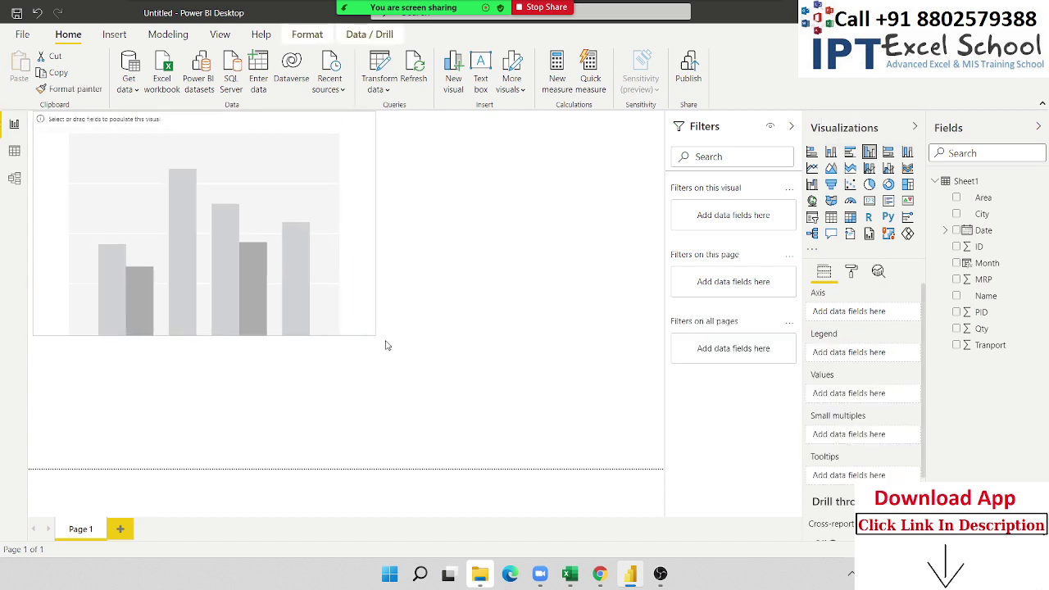
drag(168, 248, 476, 375)
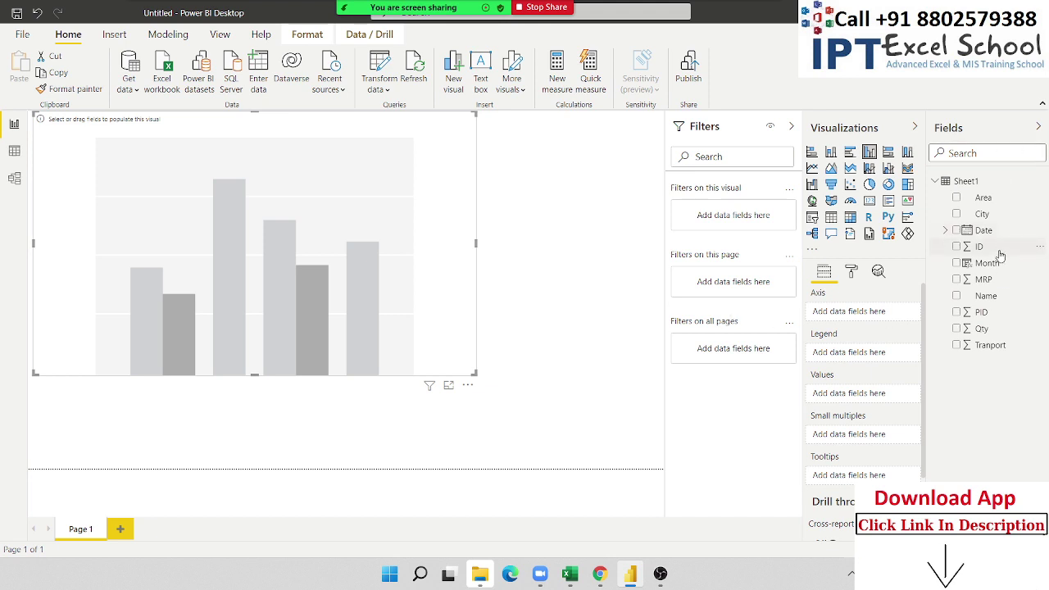
drag(988, 263, 344, 220)
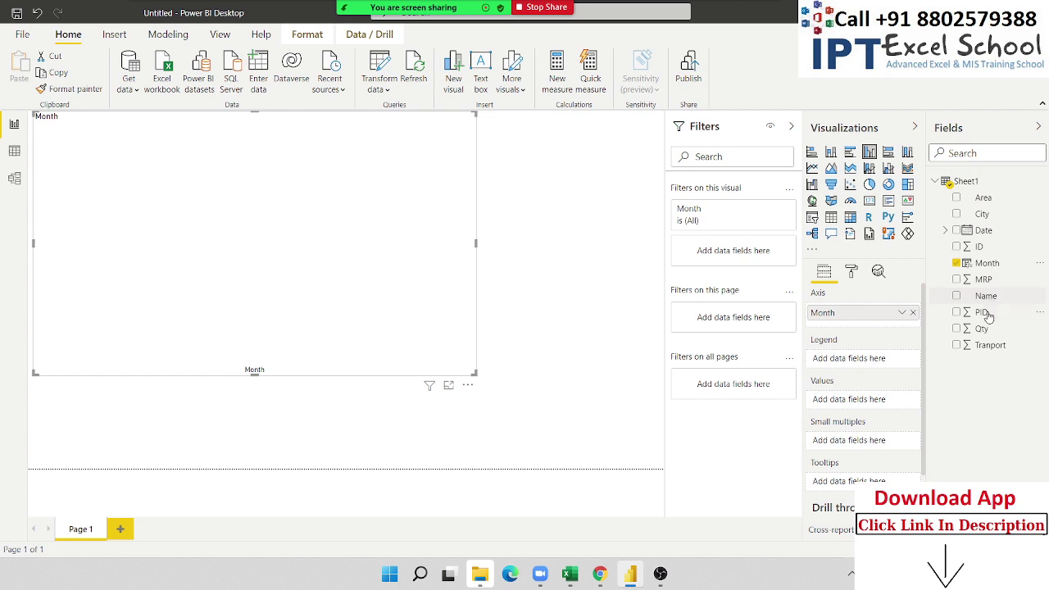
drag(982, 329, 386, 267)
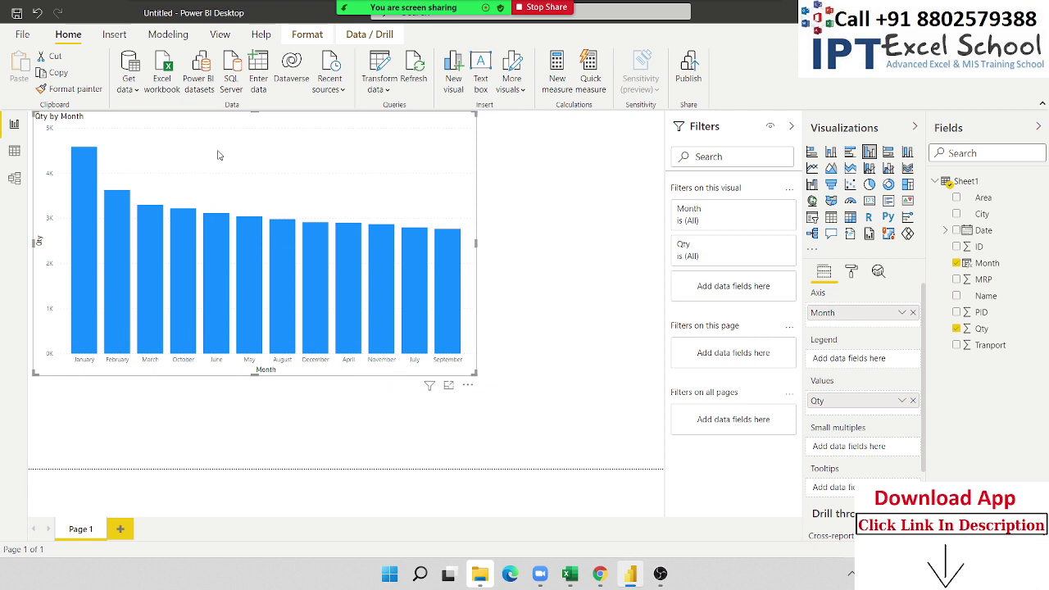
Step: Change the Month formula to Month = Sheet1[Date].[Year], returning years like 2020
click(14, 150)
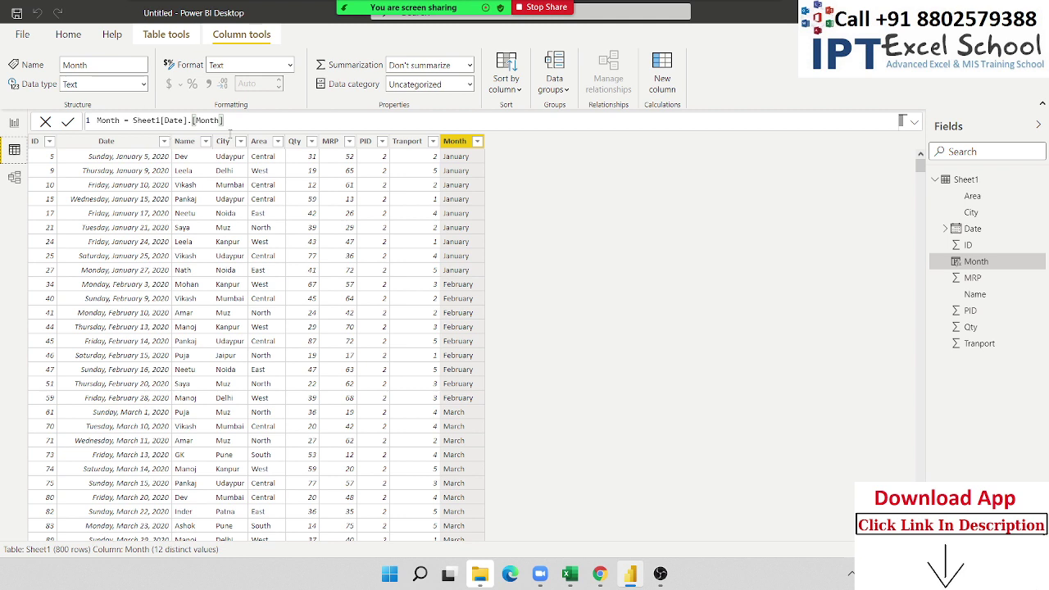
key(BackSpace)
key(BackSpace)
key(BackSpace)
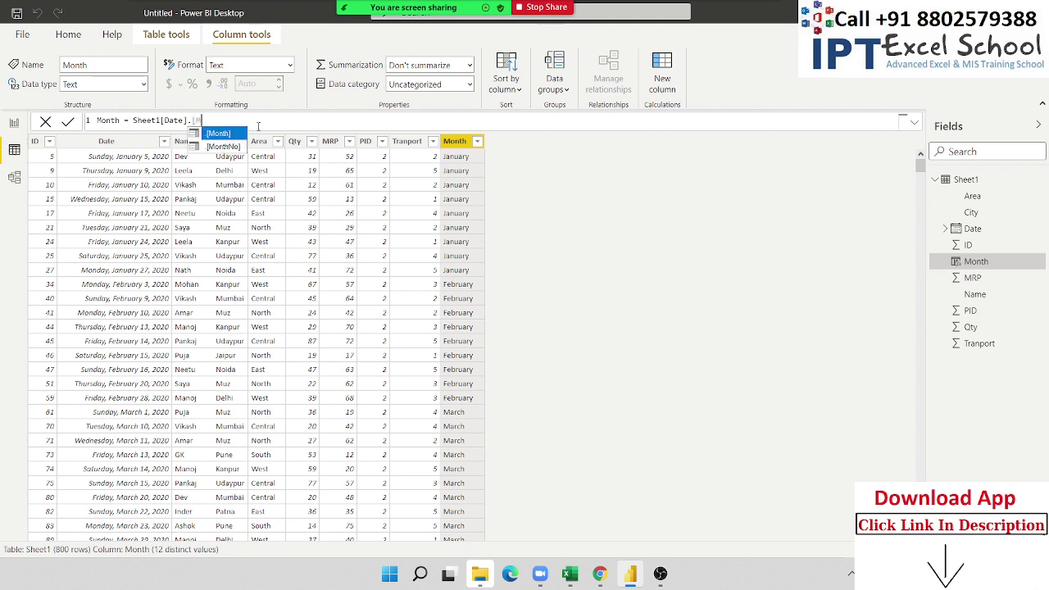
key(Down)
key(Down)
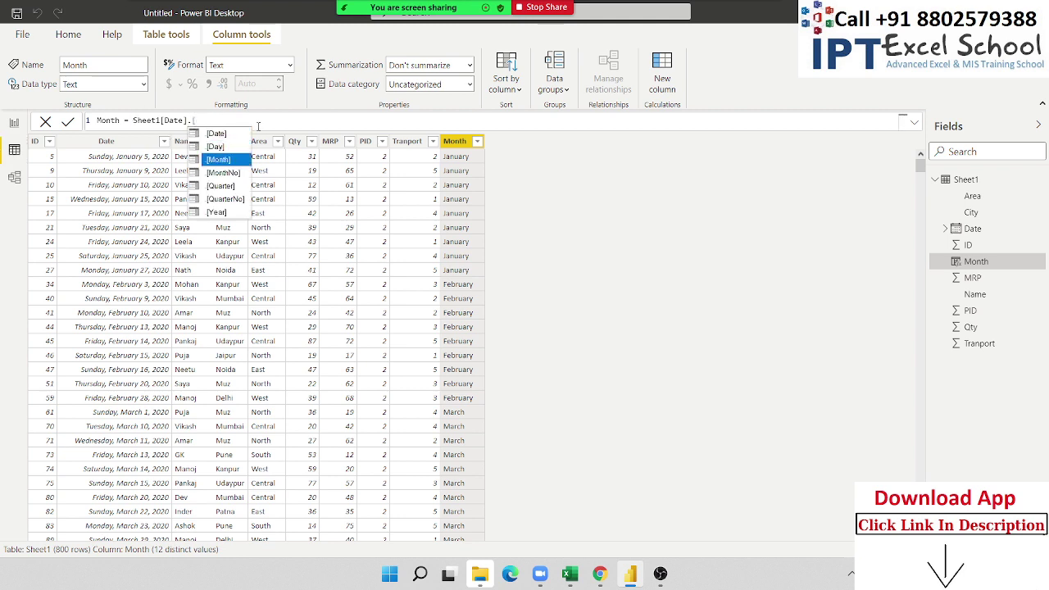
key(Down)
key(Down)
key(Down)
key(Tab)
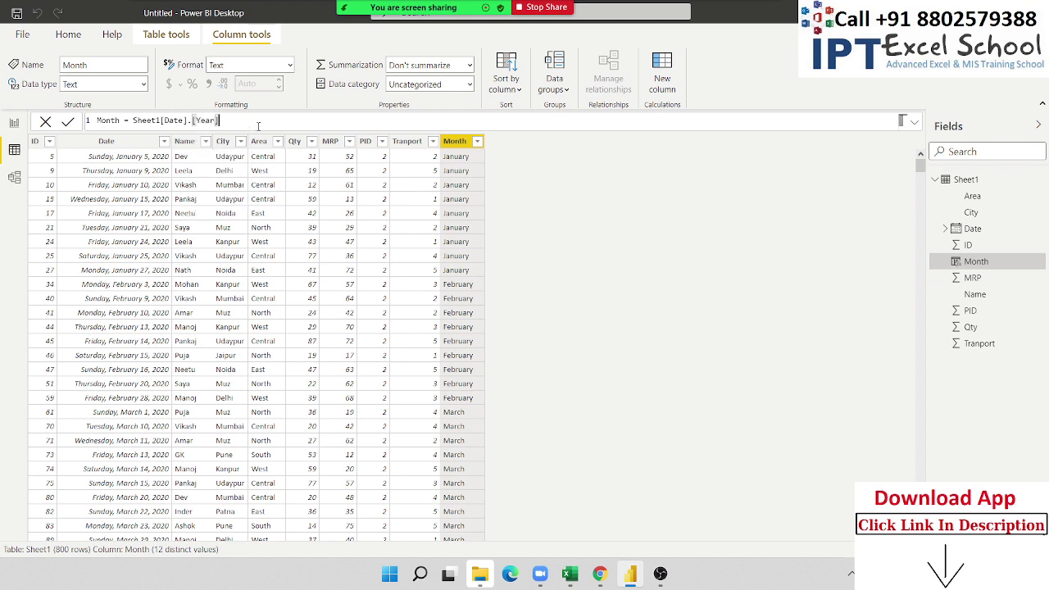
key(Return)
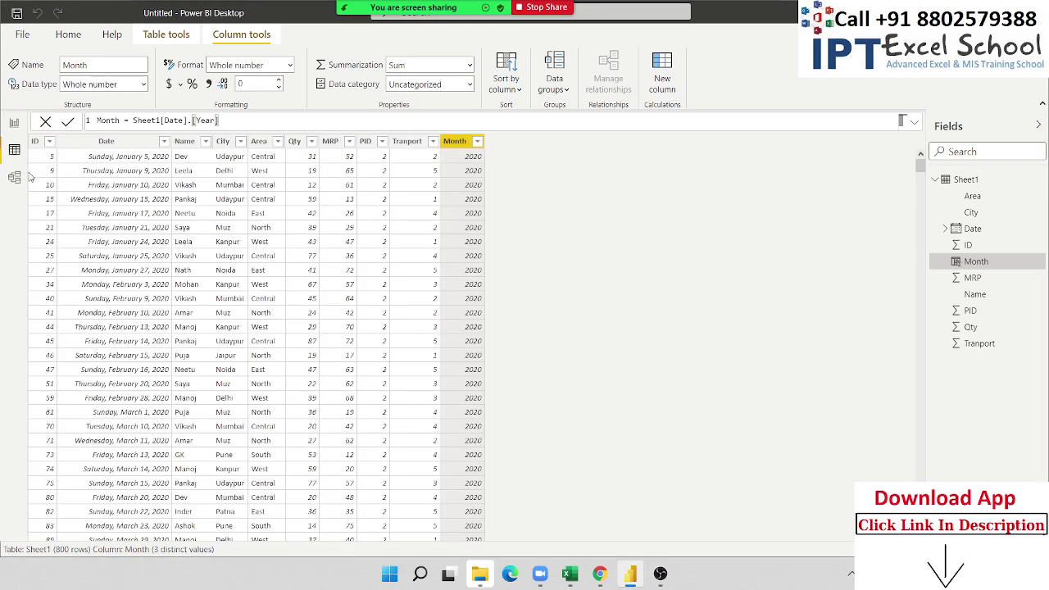
Step: Shrink the Qty chart showing 2020–2022 bars and move it to the top-left corner
click(14, 124)
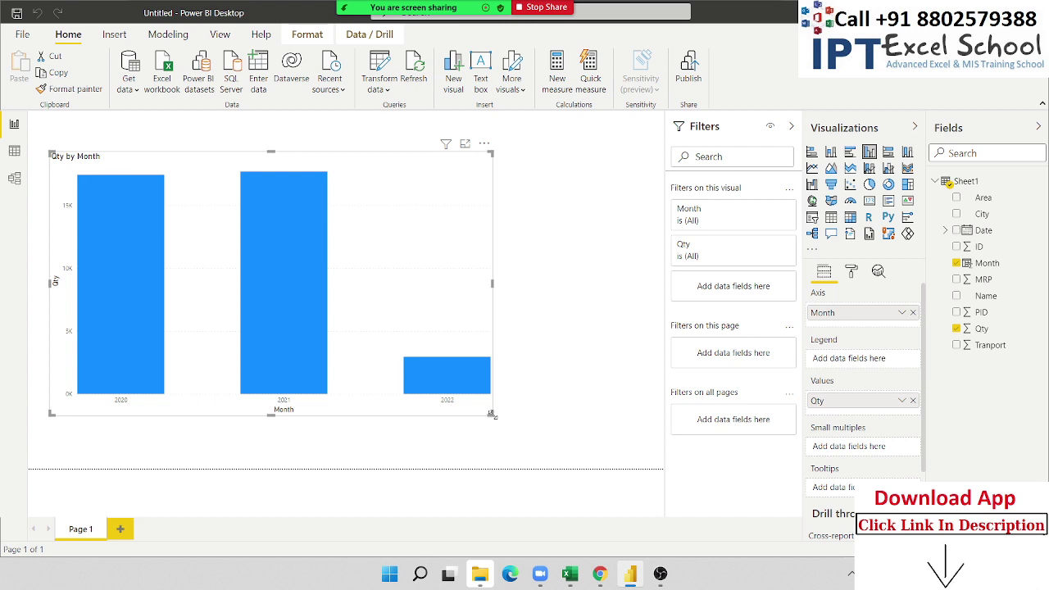
drag(492, 414, 192, 267)
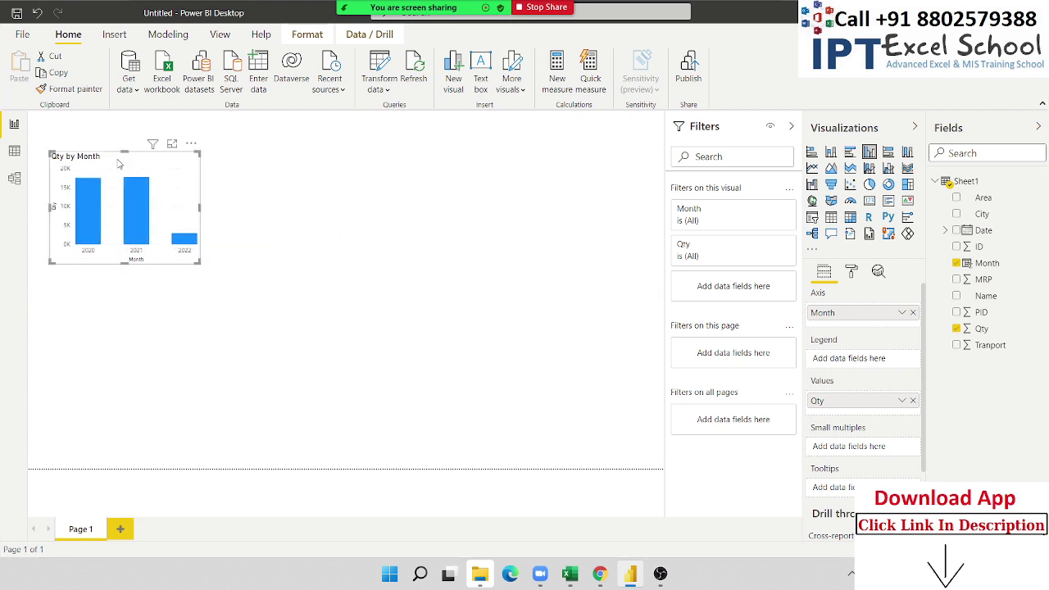
drag(118, 164, 108, 136)
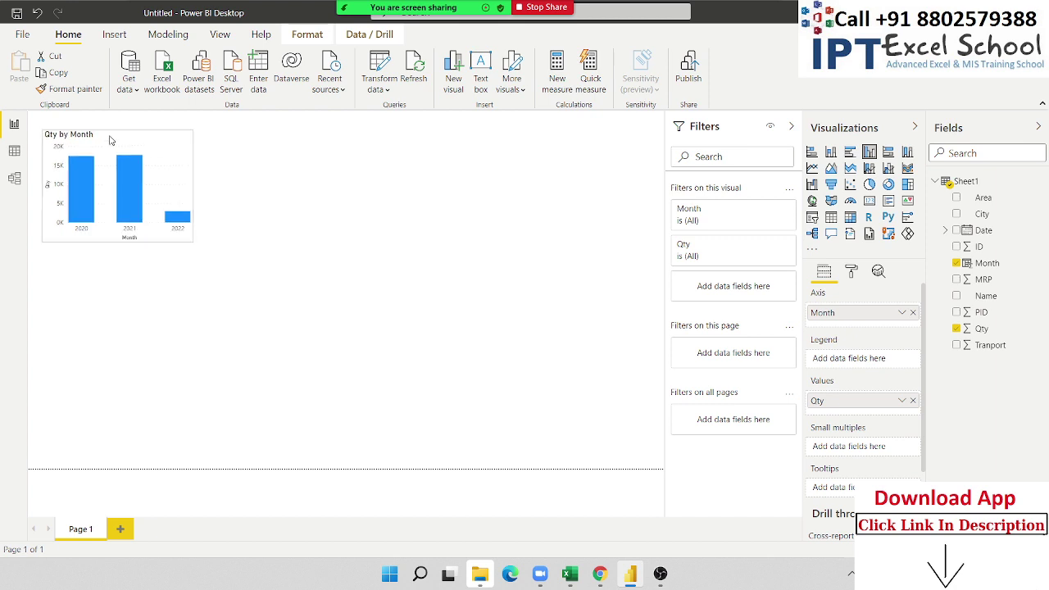
click(267, 305)
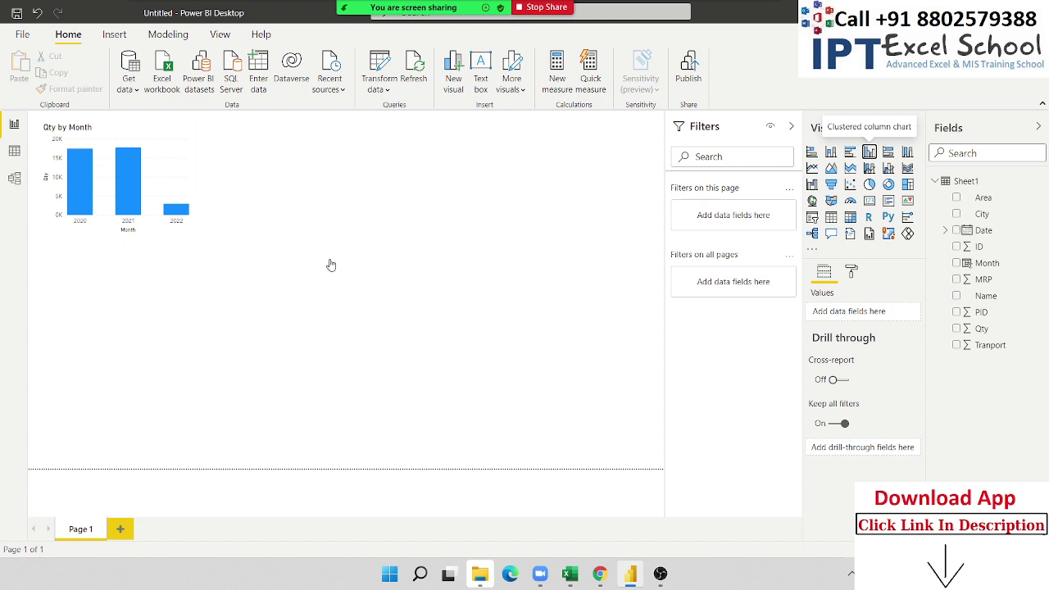
Step: Add an enlarged second column chart beside the first, with Date on the axis and Qty as values
mouse_move(140, 274)
mouse_down()
mouse_move(340, 196)
mouse_move(362, 115)
mouse_up()
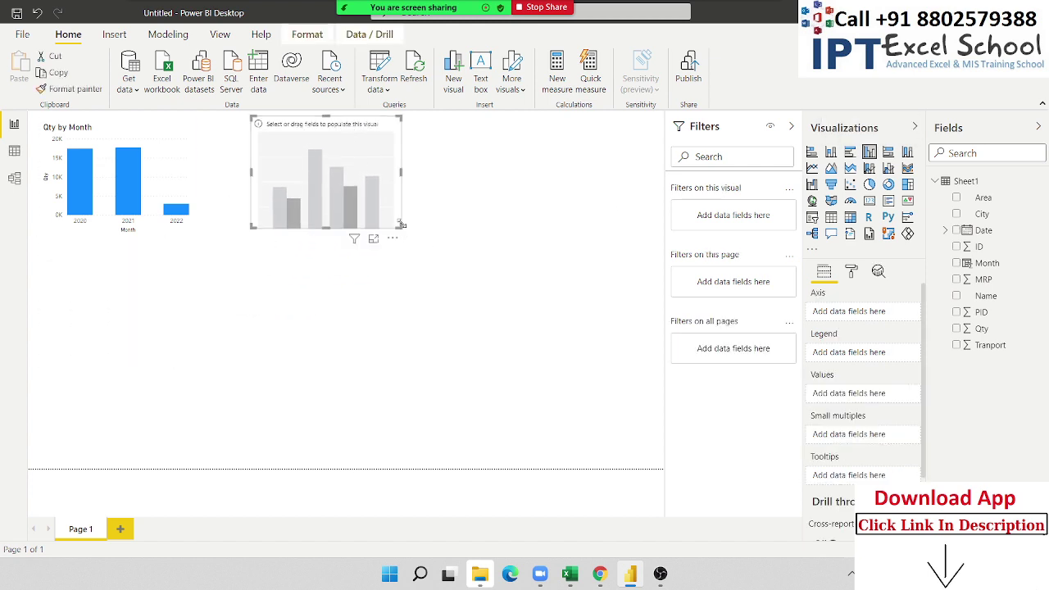
drag(401, 224, 446, 247)
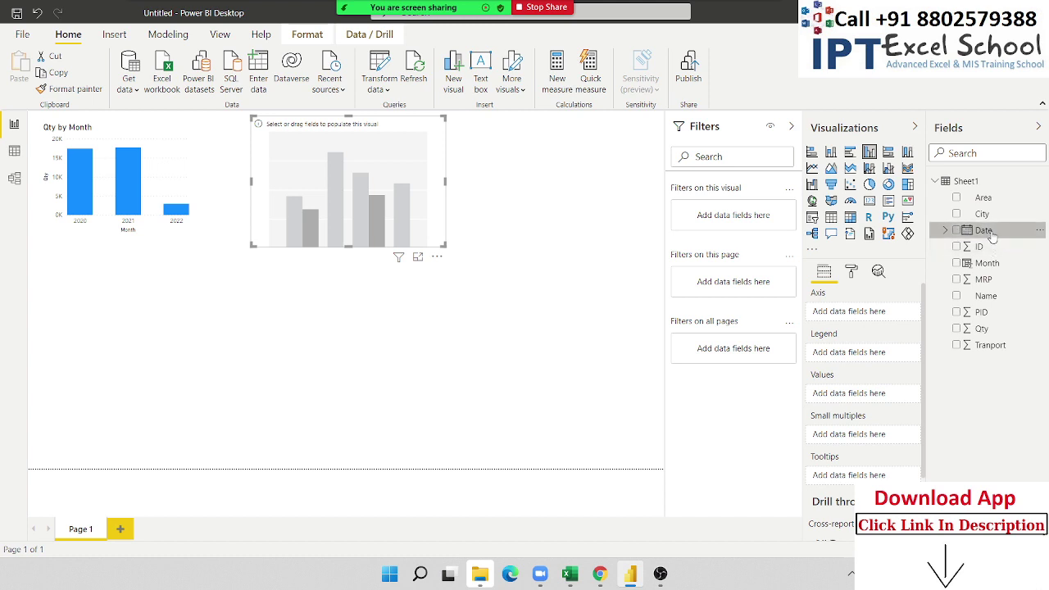
drag(992, 235, 372, 177)
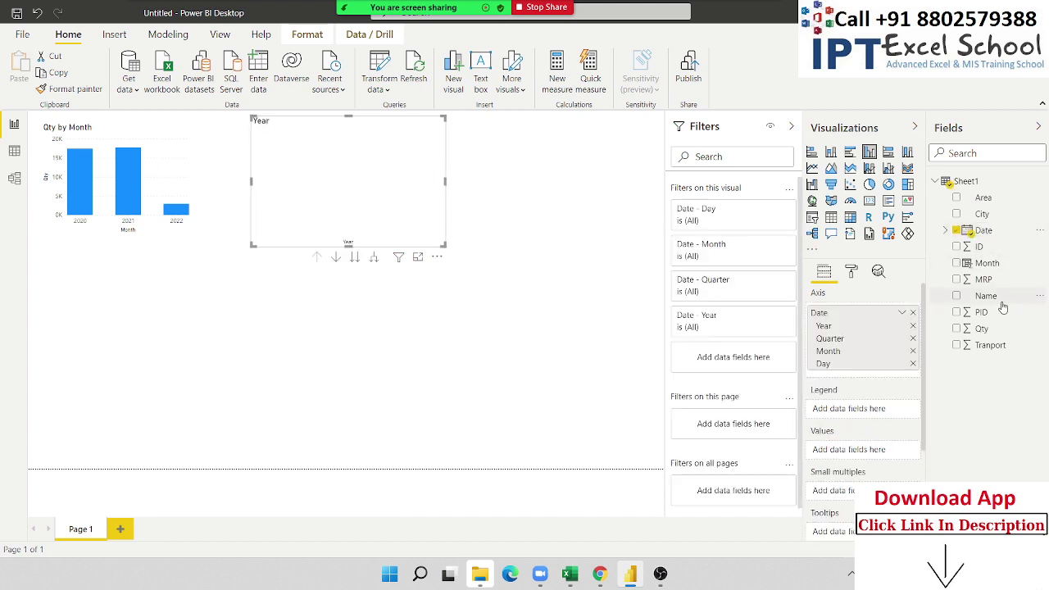
mouse_move(983, 328)
mouse_down()
mouse_move(440, 245)
mouse_move(471, 248)
mouse_up()
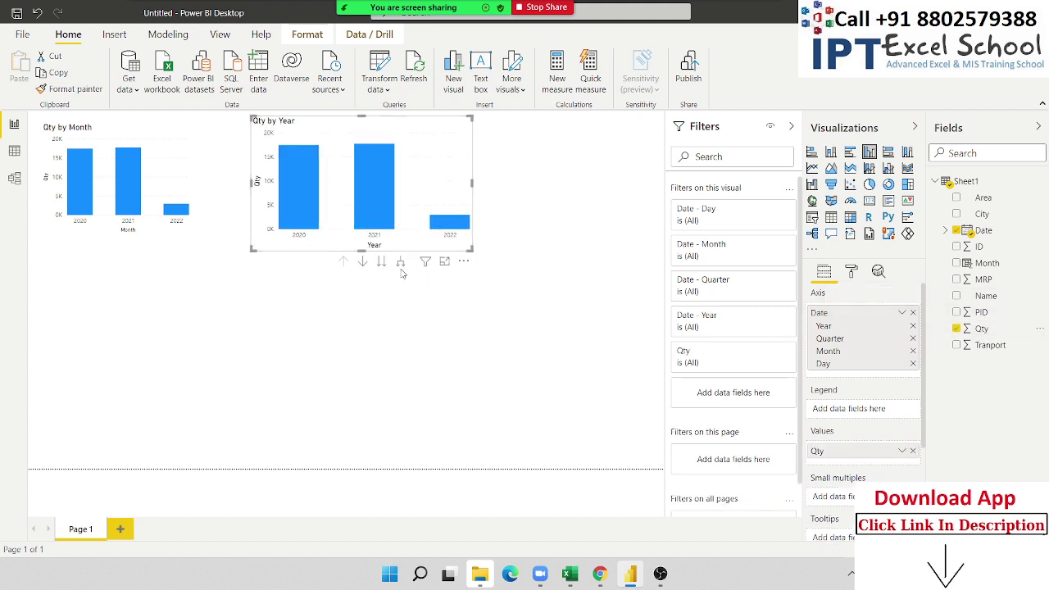
Step: Drill the new chart down from years through quarters and months to days, stepping back up once
click(362, 261)
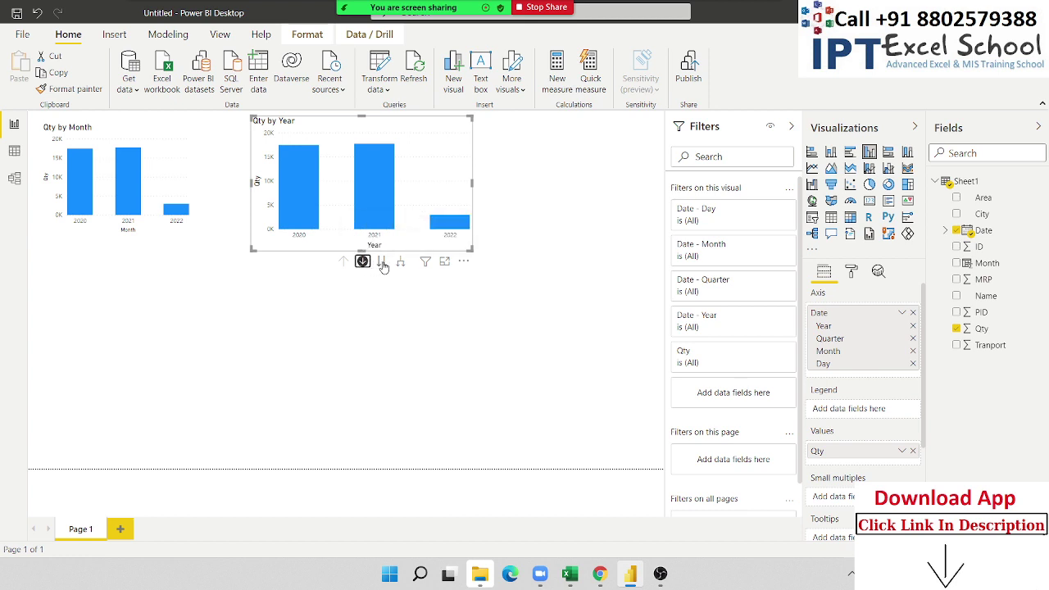
click(381, 261)
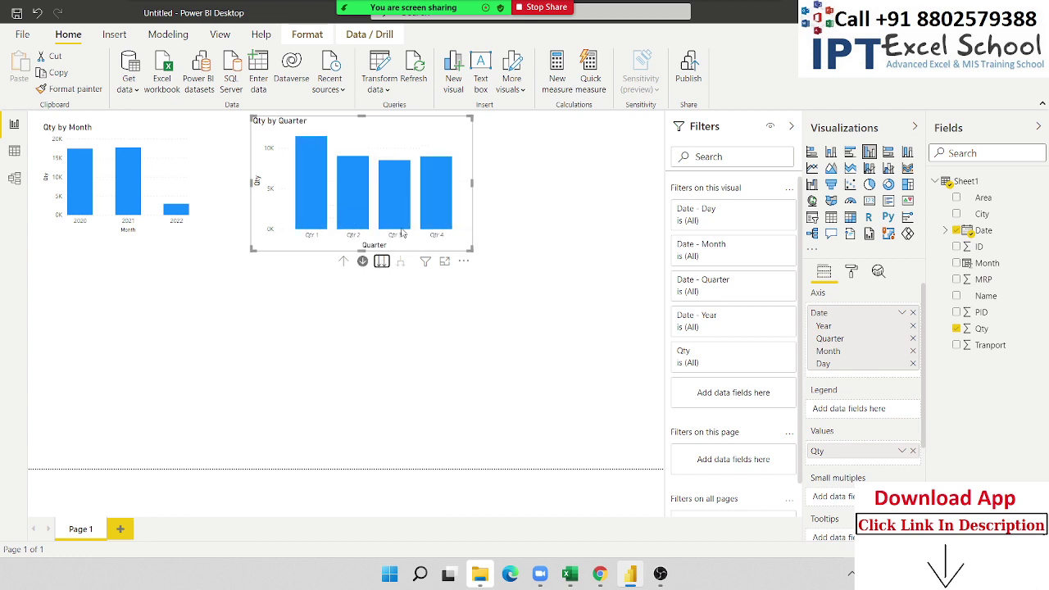
click(381, 261)
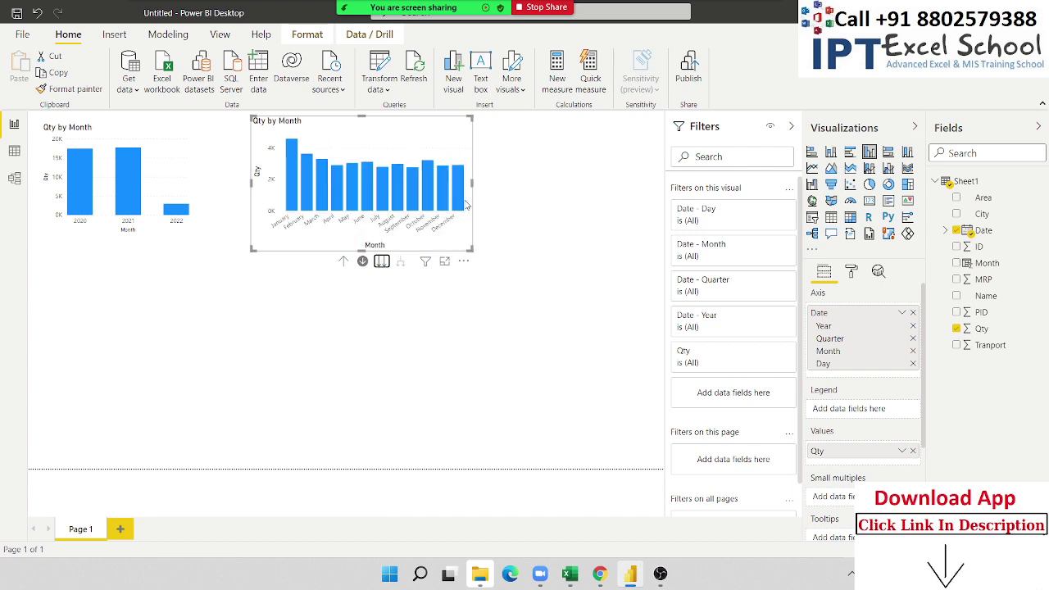
click(381, 261)
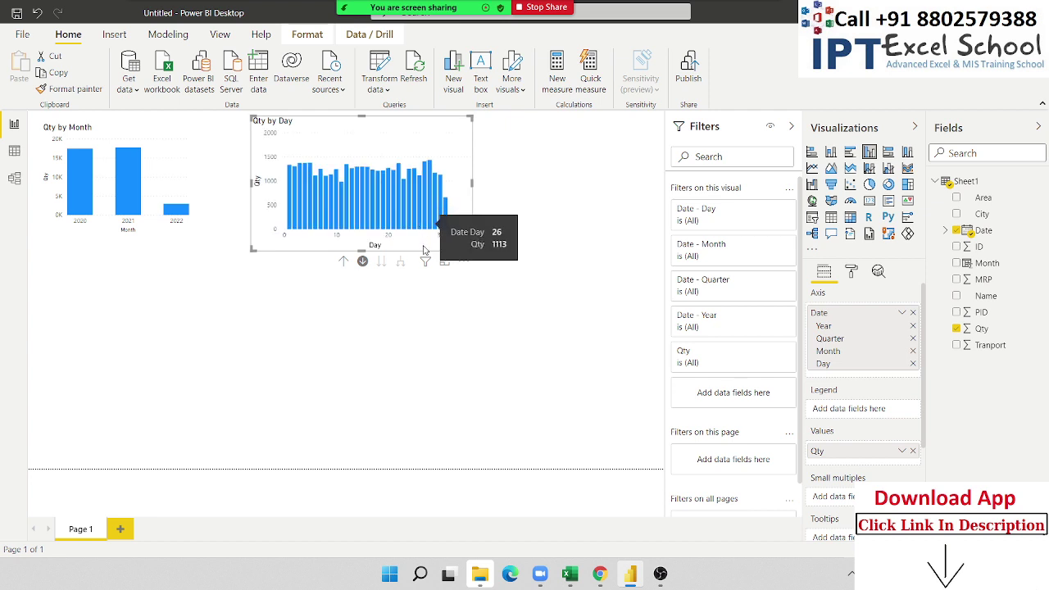
click(344, 261)
click(380, 266)
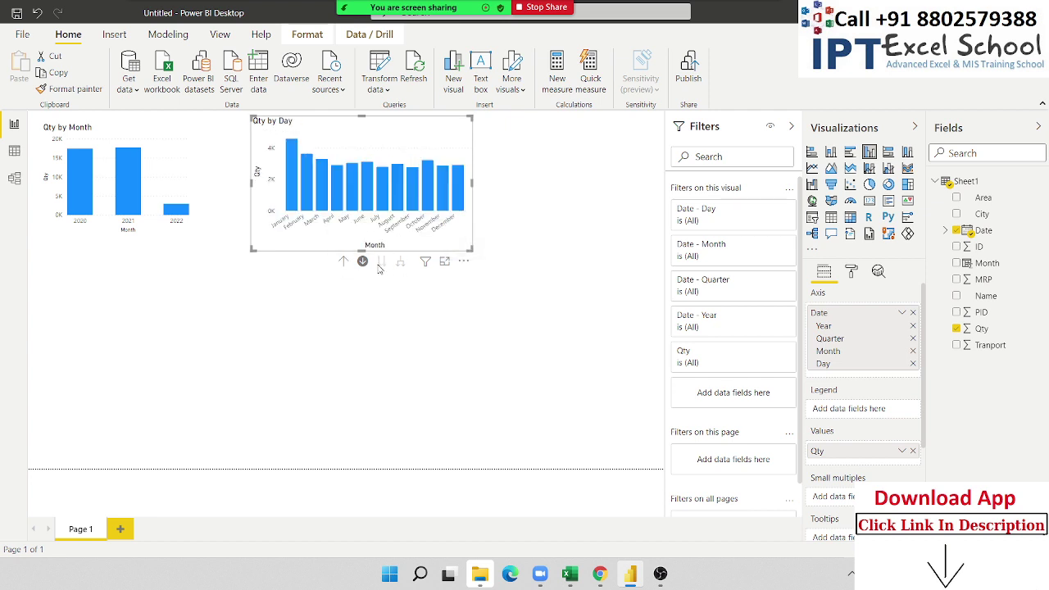
click(344, 261)
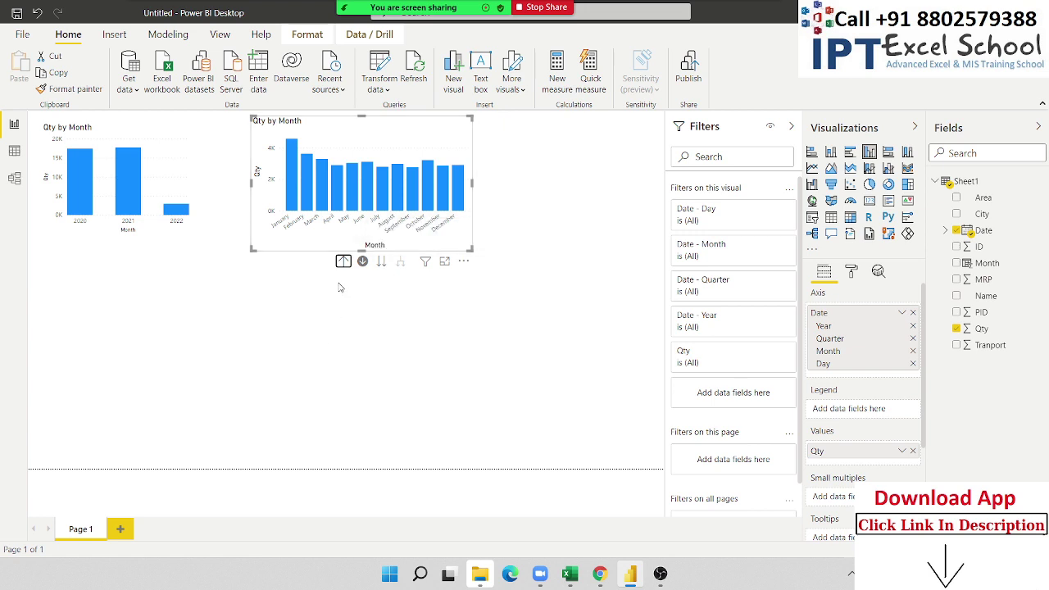
click(381, 262)
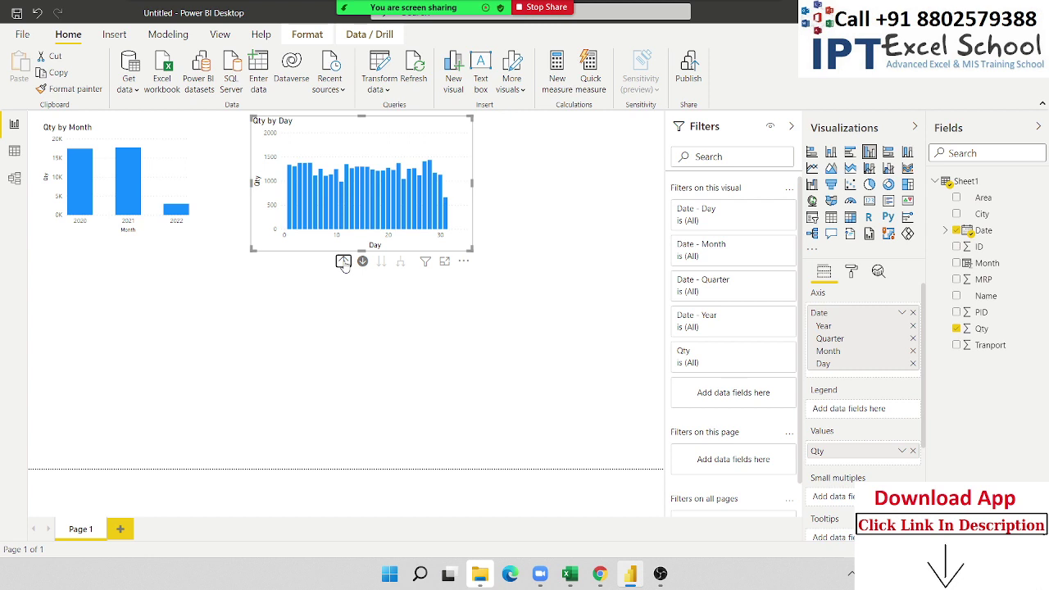
click(343, 262)
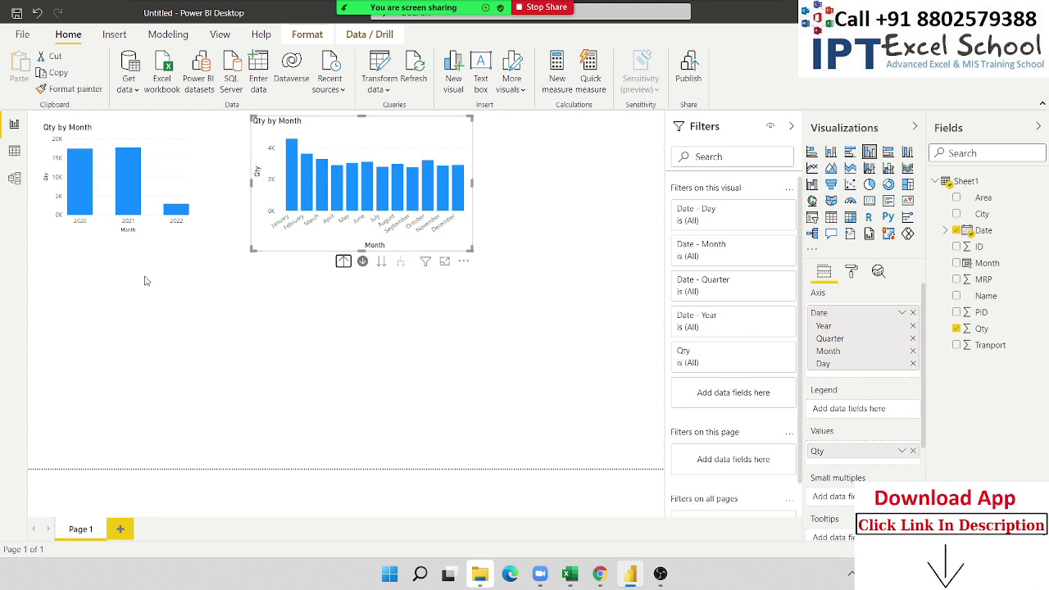
click(159, 229)
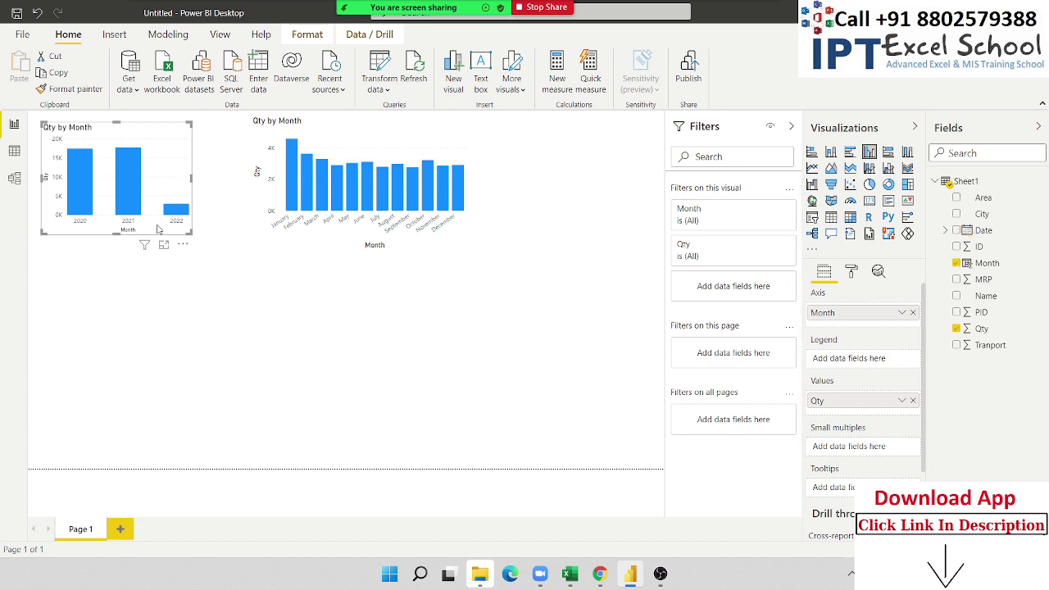
click(14, 153)
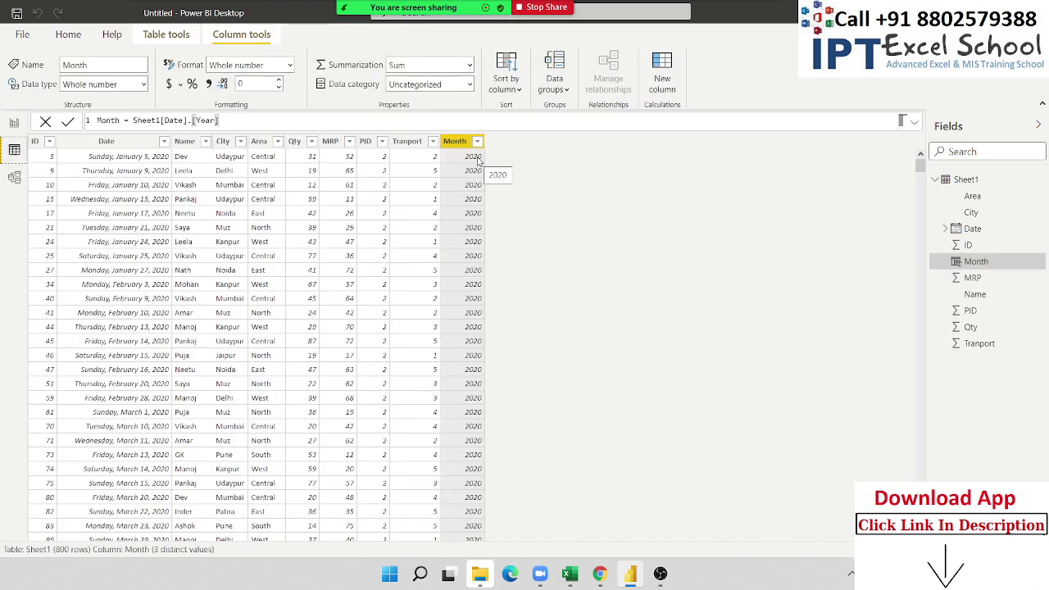
click(13, 125)
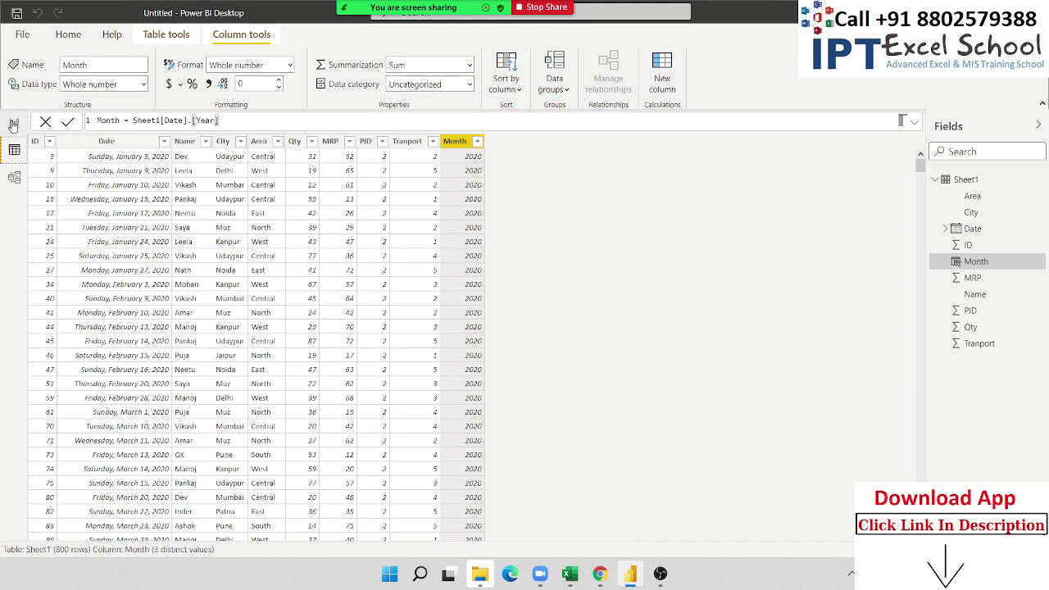
click(362, 261)
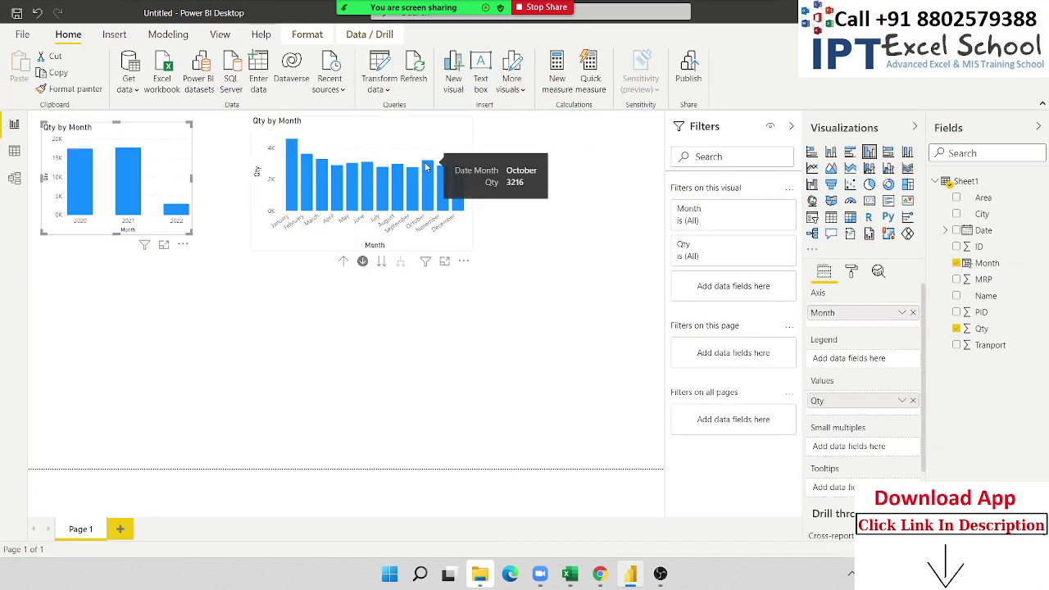
click(426, 167)
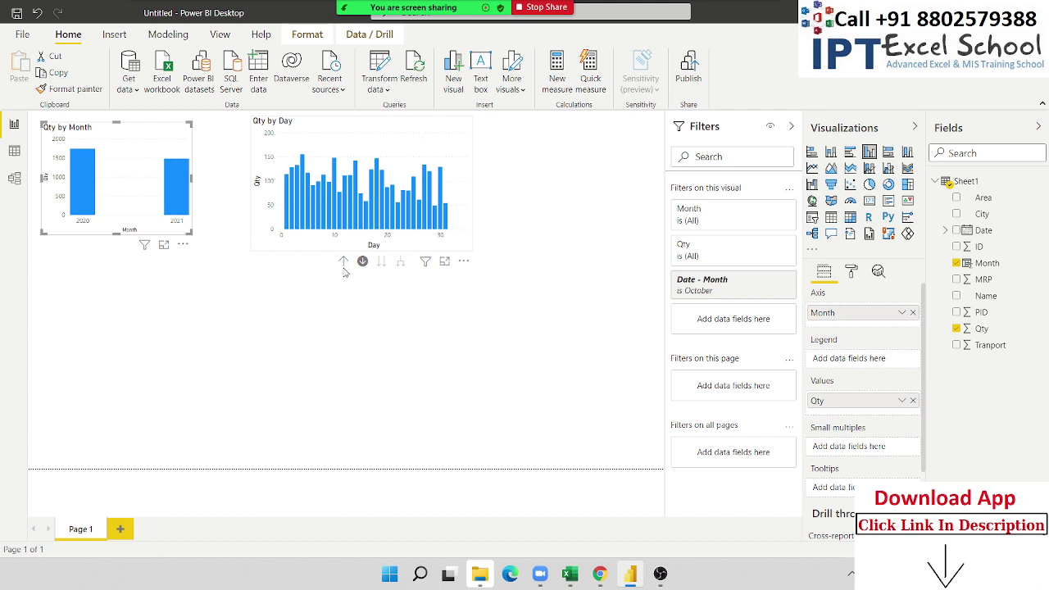
click(344, 271)
click(343, 261)
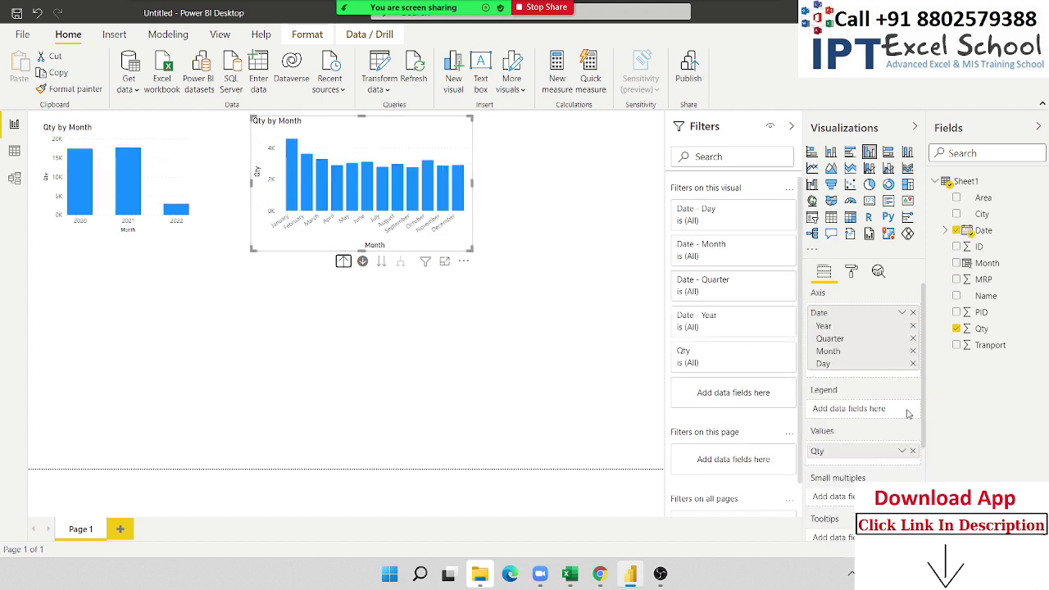
Step: Show Qty as percent of grand total on the monthly chart and enlarge it
click(902, 451)
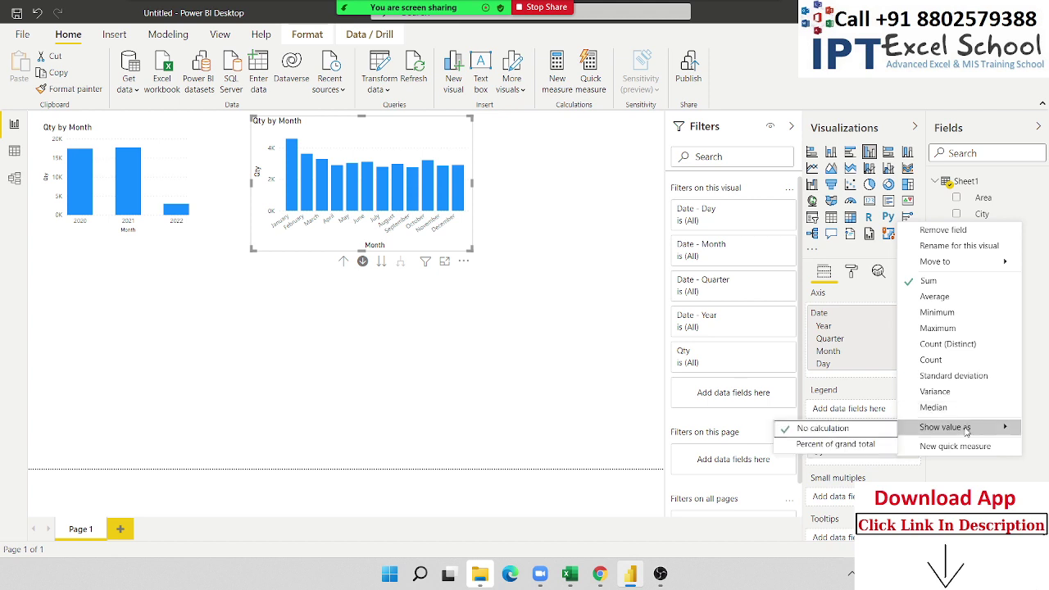
mouse_move(951, 428)
click(855, 447)
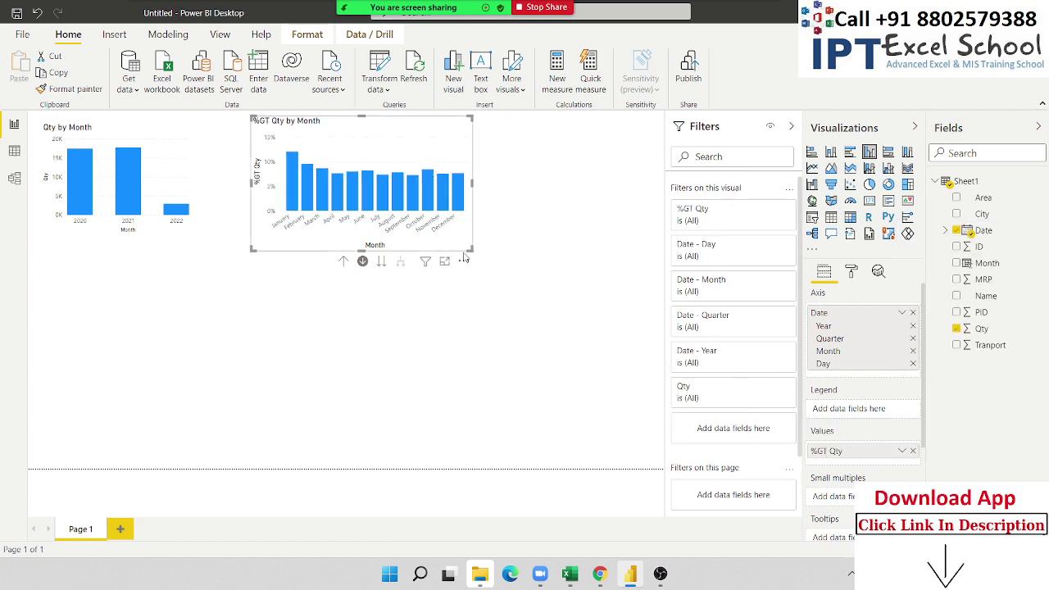
mouse_move(471, 249)
mouse_down()
mouse_move(515, 308)
mouse_move(599, 326)
mouse_up()
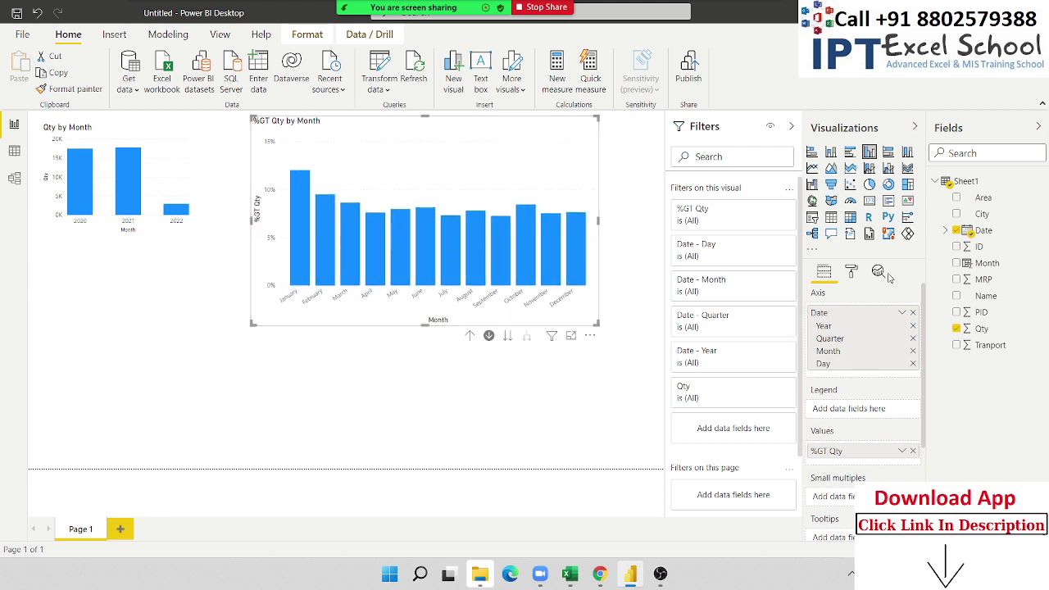
click(851, 275)
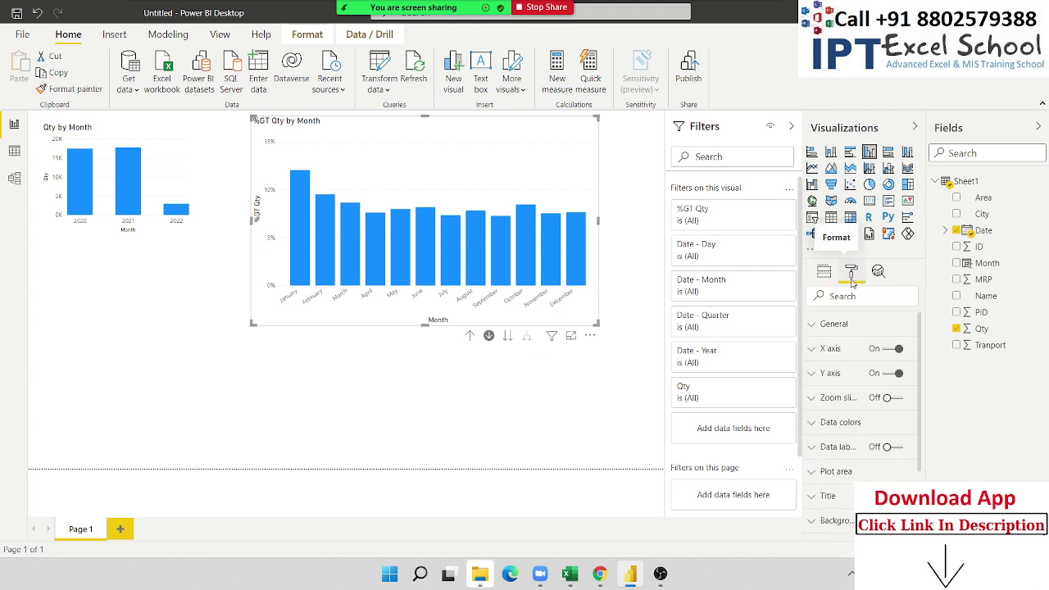
Step: Turn on data labels so each bar shows its percentage, e.g. January at 12.02%
click(901, 449)
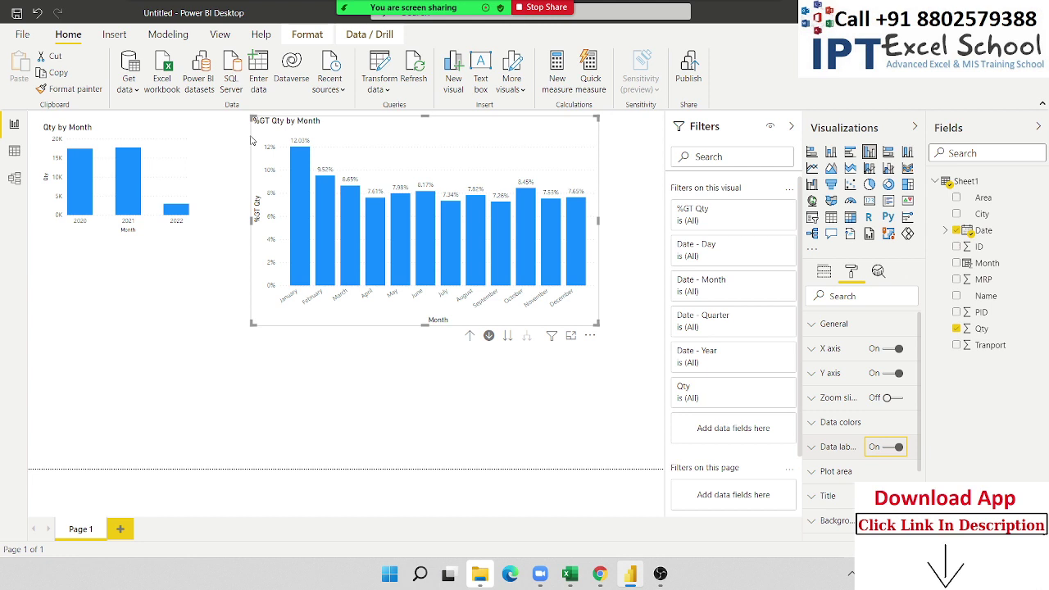
Step: Delete the %GT Qty by Month and Qty by Month charts and switch to the Sheet1 data
key(Delete)
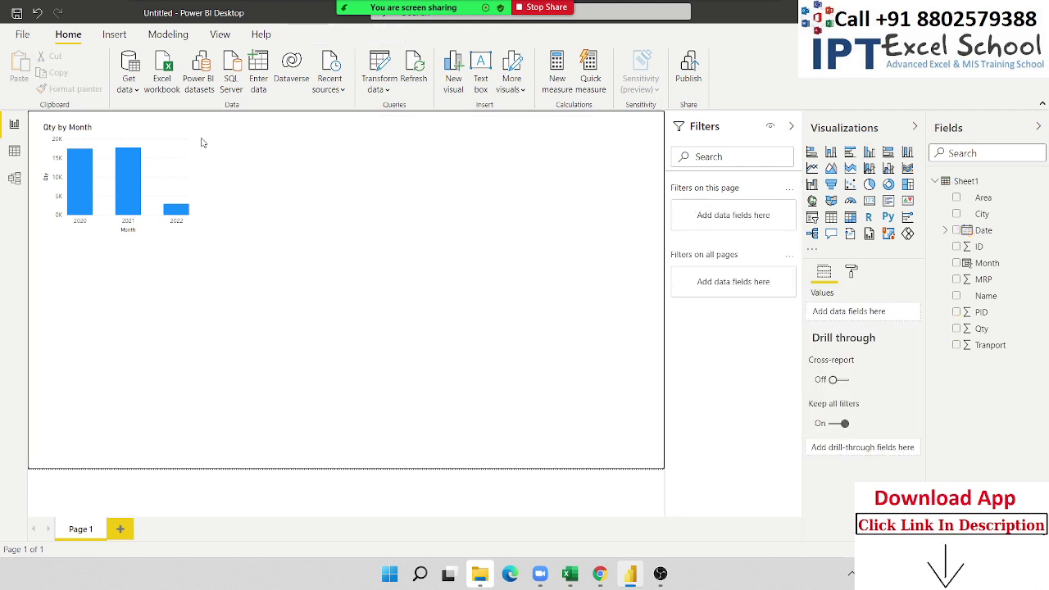
mouse_move(116, 179)
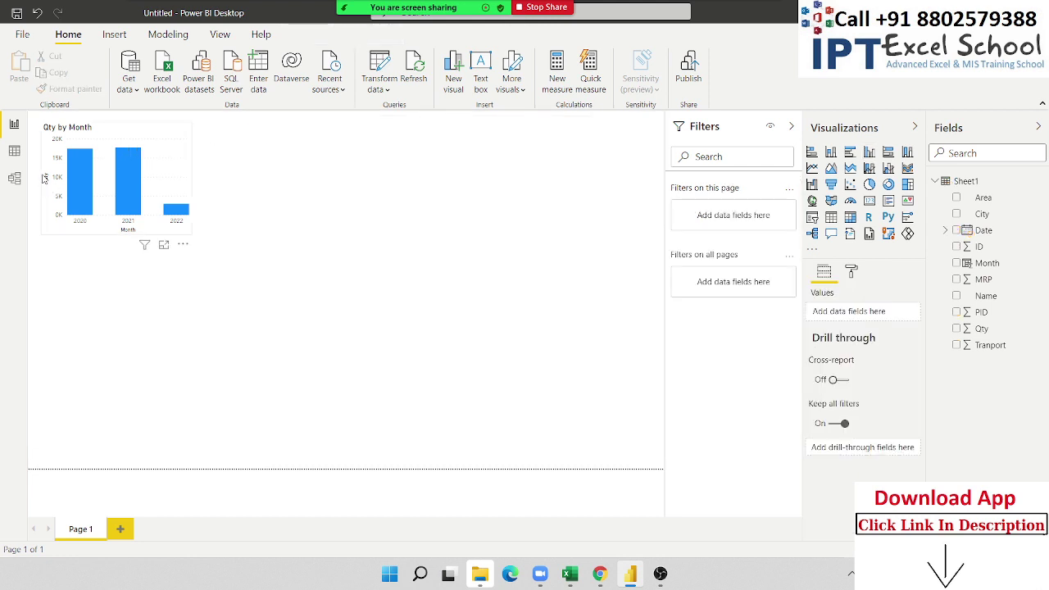
click(145, 148)
key(Delete)
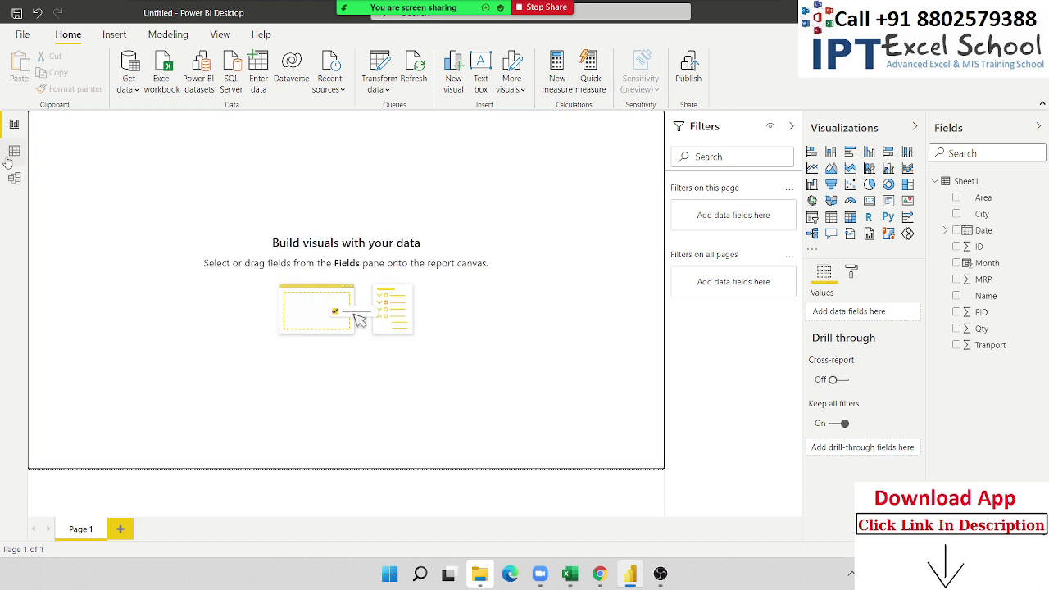
click(14, 151)
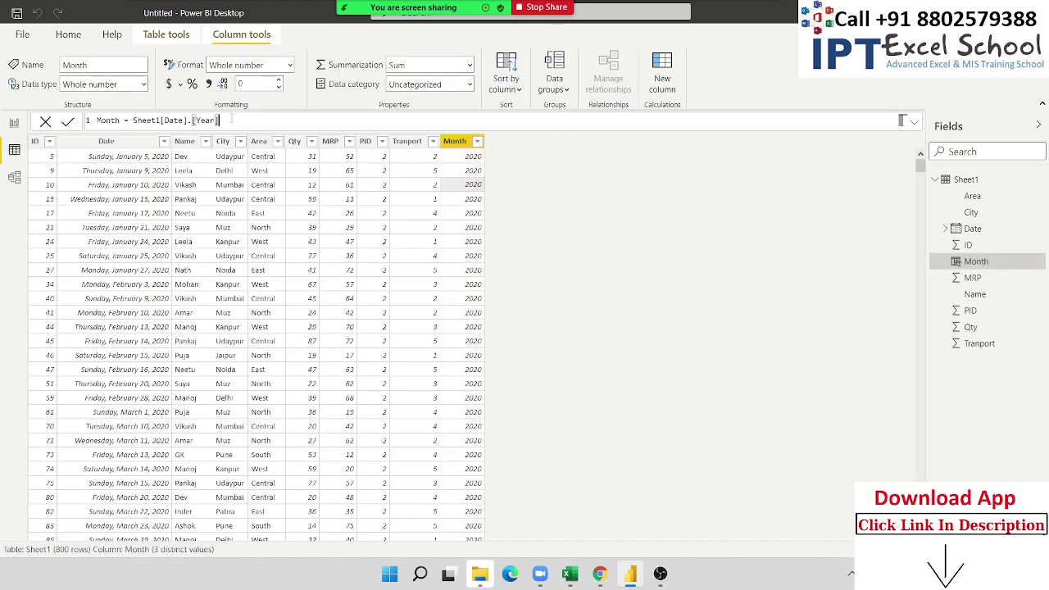
Step: Change the Month formula from Sheet1[Date].[Year] to Sheet1[Date].[Quarter]
key(BackSpace)
key(BackSpace)
key(BackSpace)
key(BackSpace)
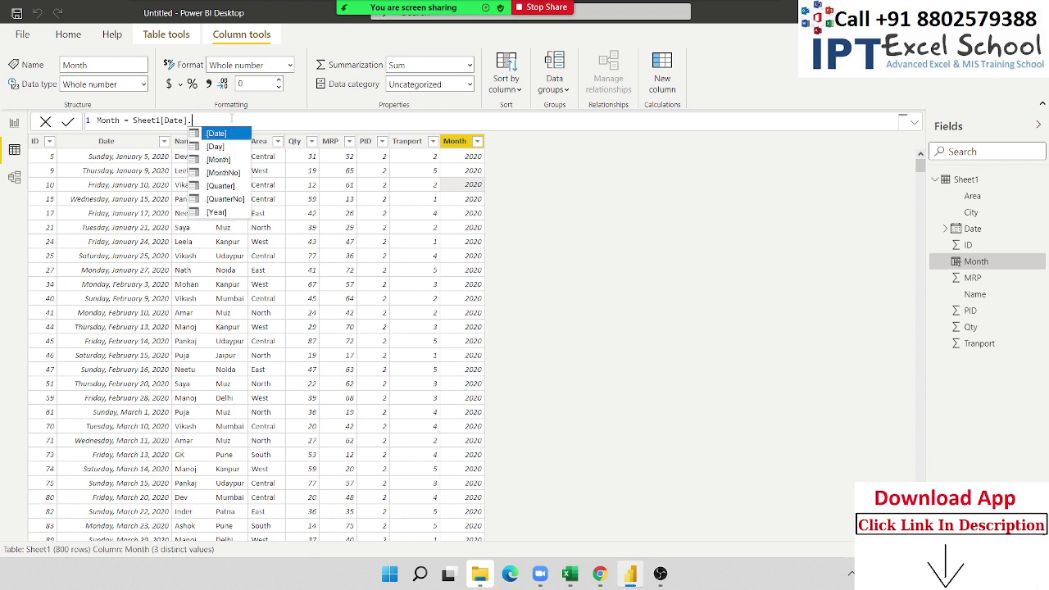
key(Down)
key(Down)
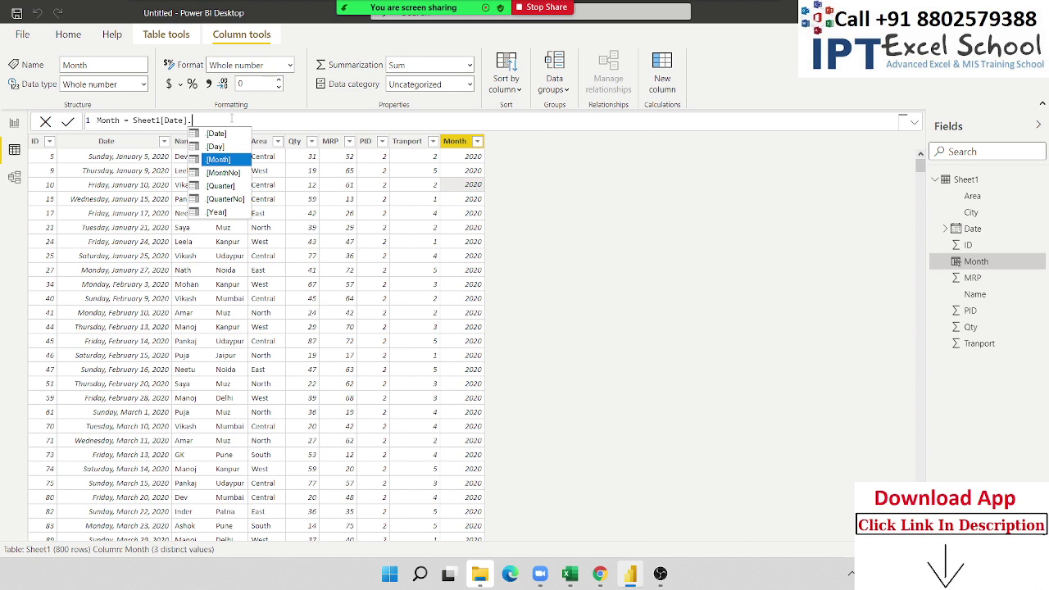
key(Down)
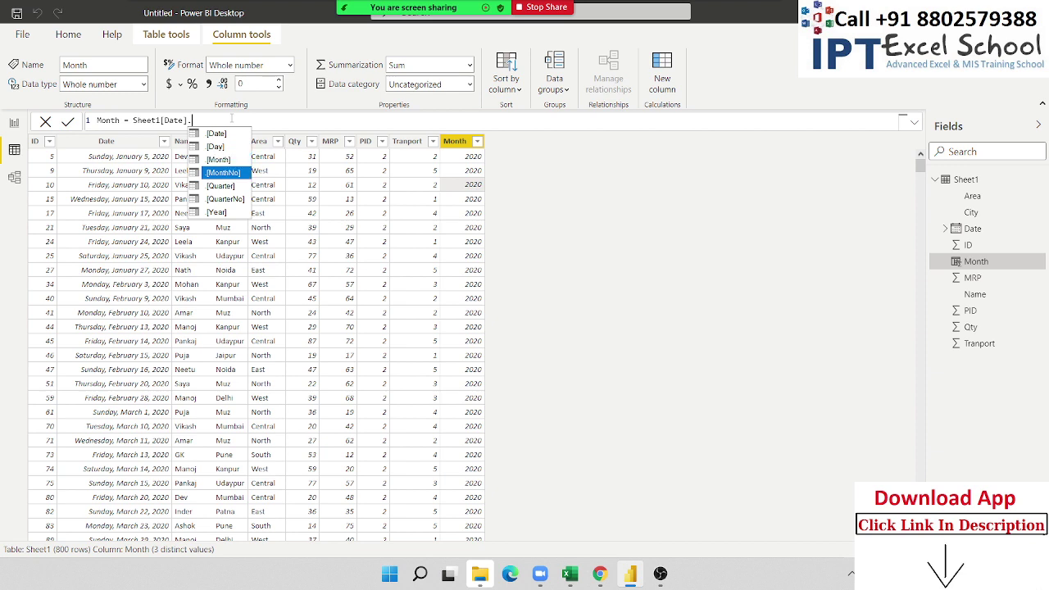
key(Down)
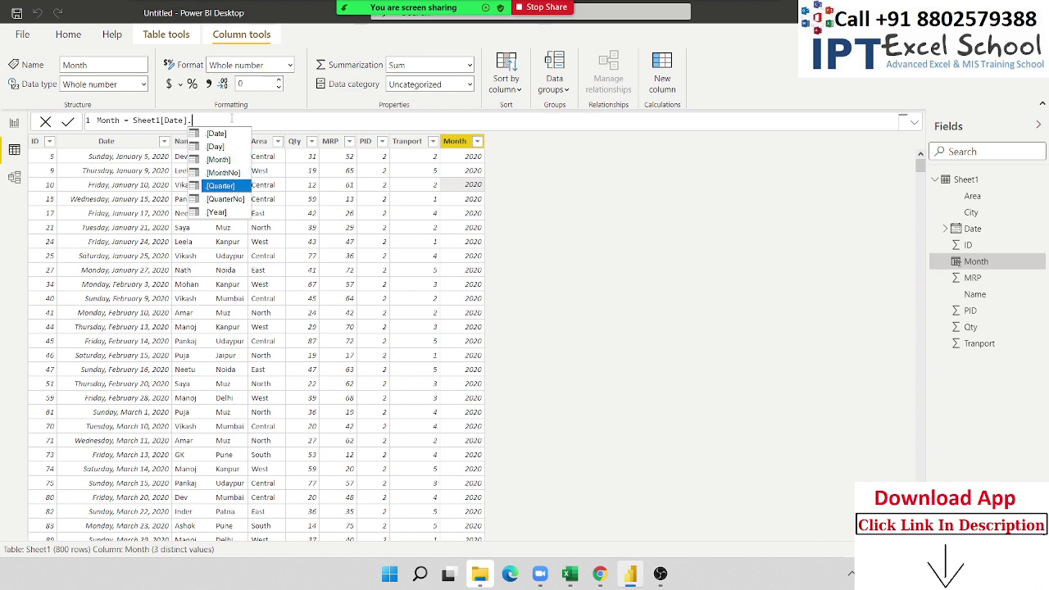
key(Down)
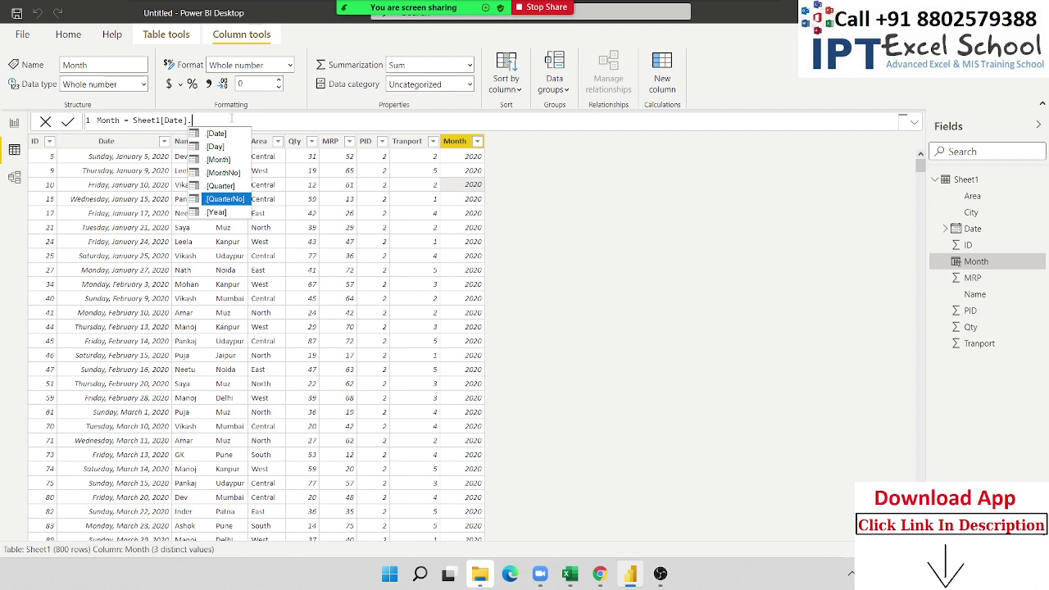
key(Up)
key(Tab)
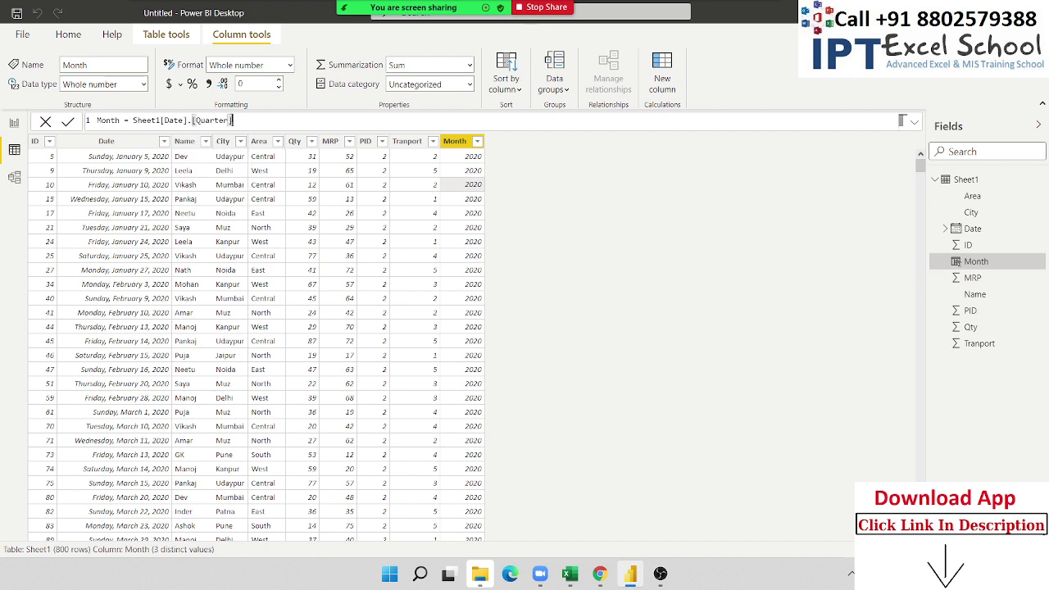
key(Return)
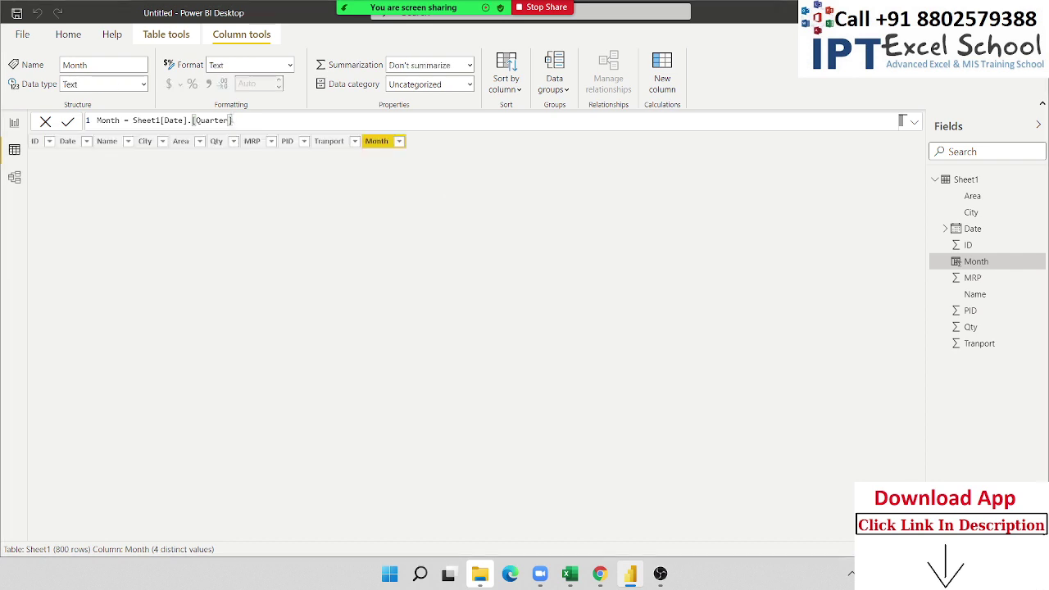
Step: Change the Month formula to Sheet1[Date].[QuarterNo]
click(243, 120)
key(BackSpace)
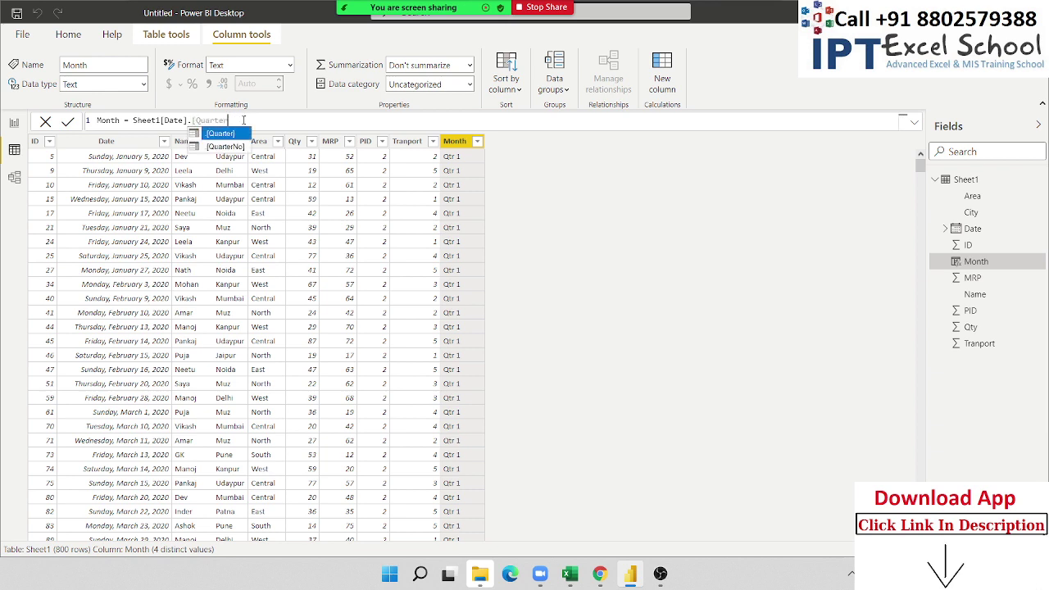
key(BackSpace)
key(Down)
key(Tab)
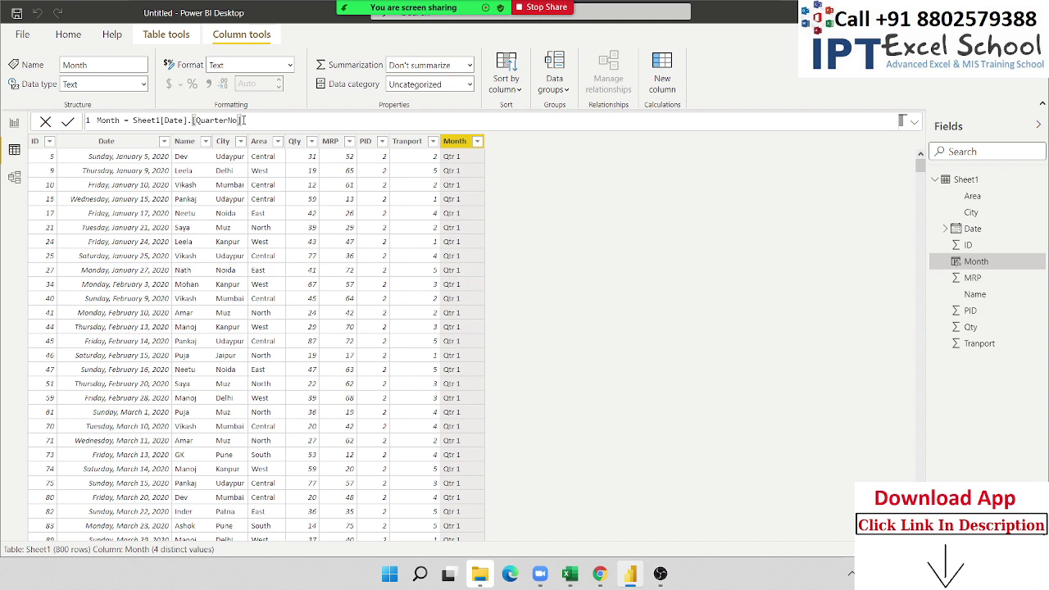
key(Return)
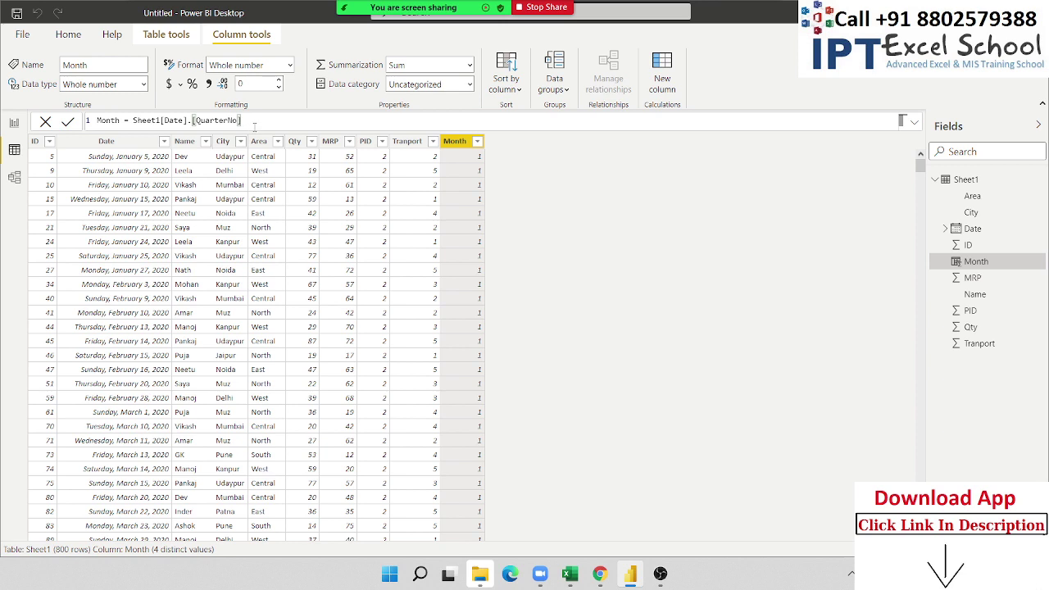
Step: Change the Month formula to Sheet1[Date].[Day] to return each date's day number
key(BackSpace)
key(BackSpace)
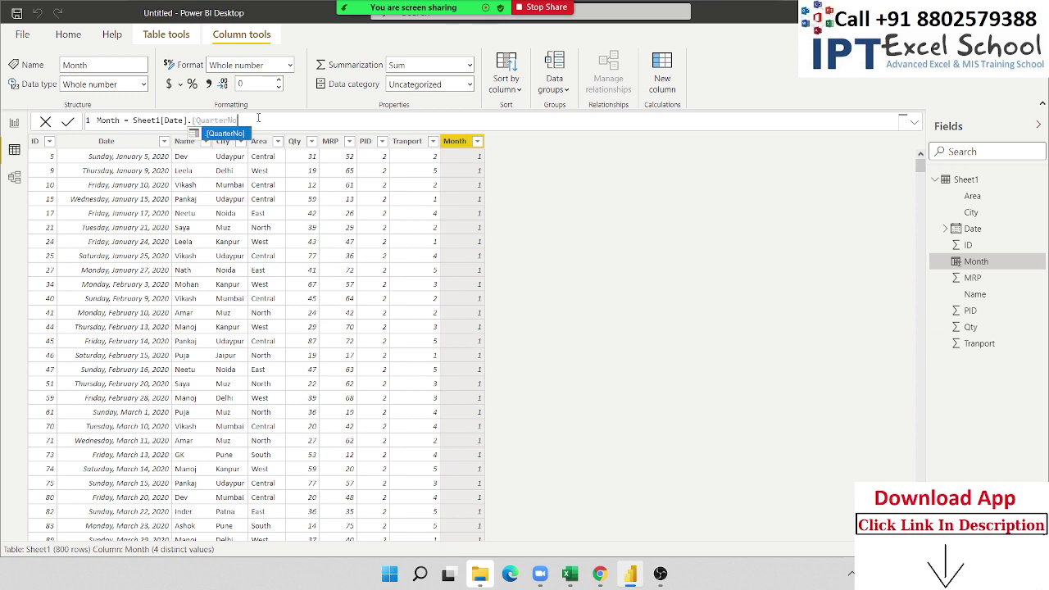
key(BackSpace)
key(BackSpace)
key(BackSpace)
key(BackSpace)
key(BackSpace)
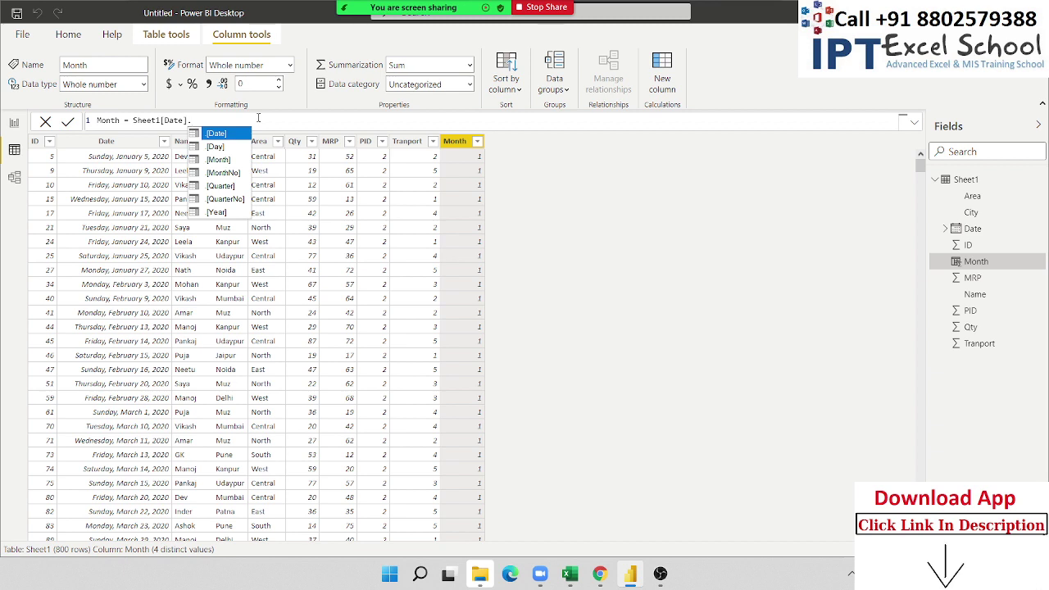
key(Down)
key(Tab)
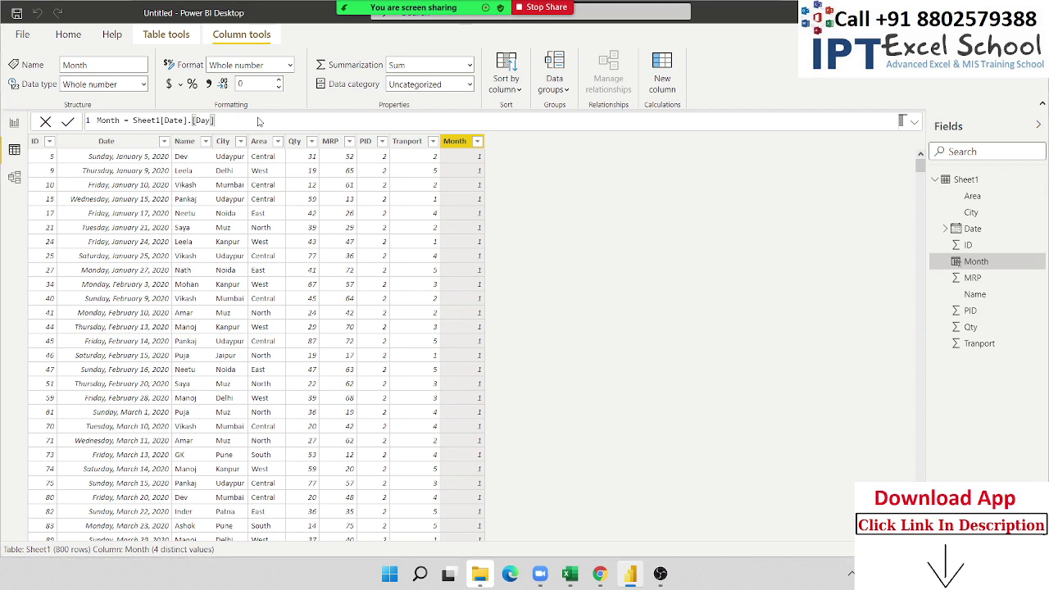
key(Return)
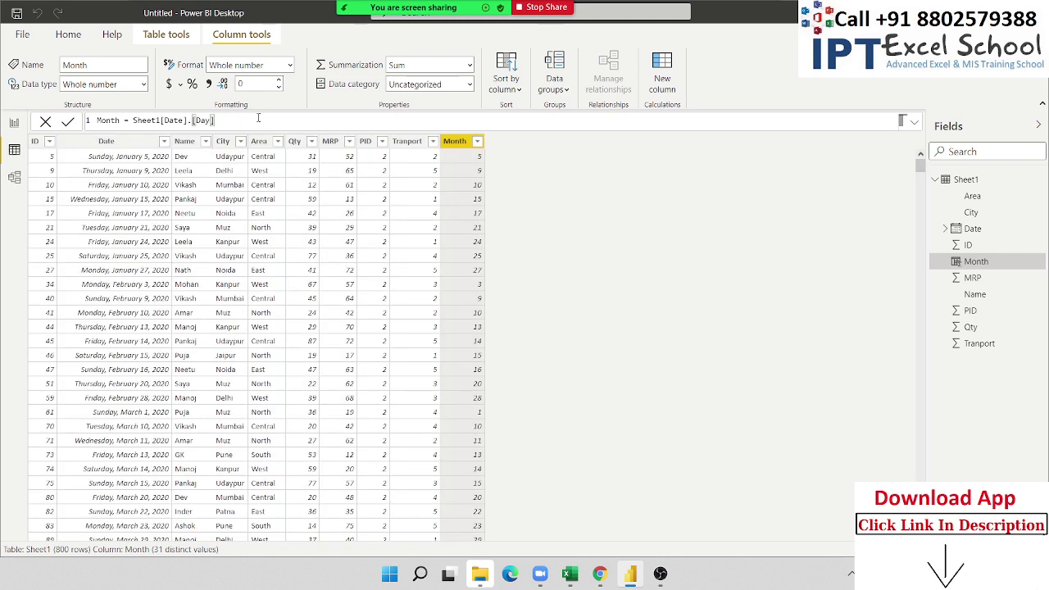
Step: Replace the Month formula with FORMAT(Sheet1[Date],"MMM") to show month abbreviations
drag(214, 121, 134, 121)
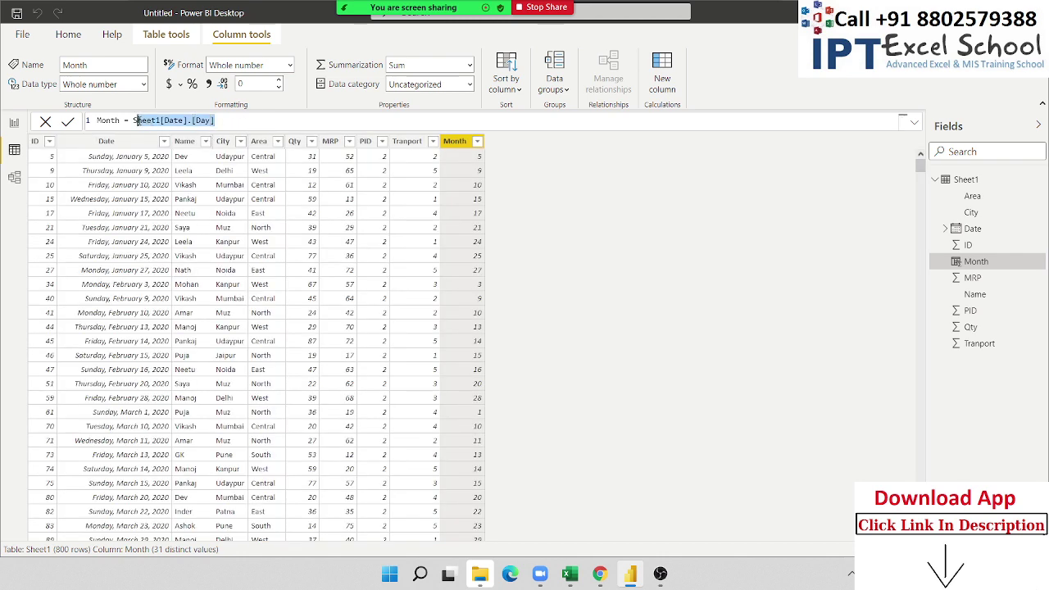
text(FOR)
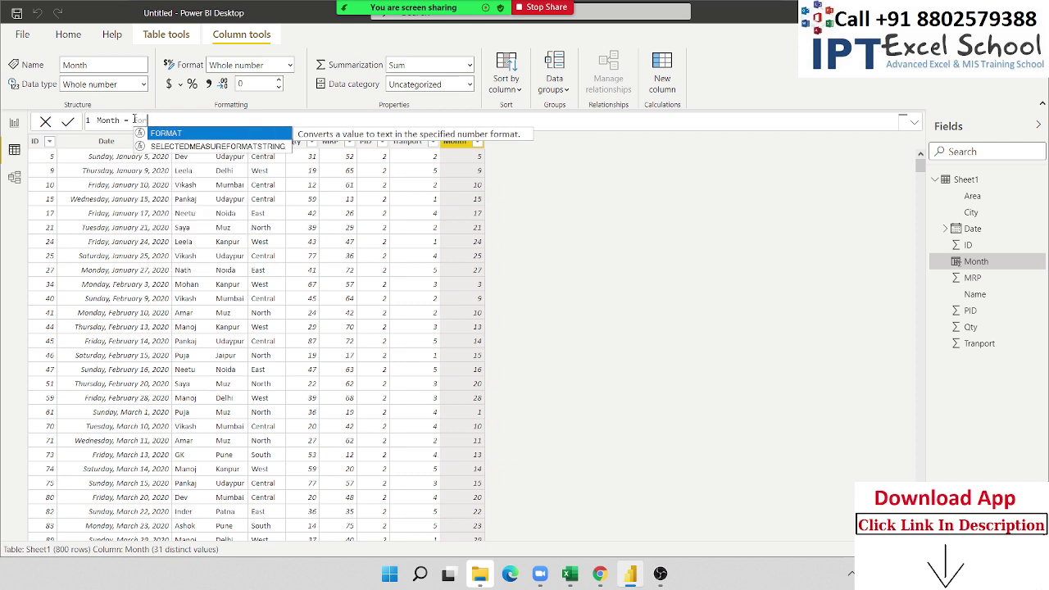
text(MAT()
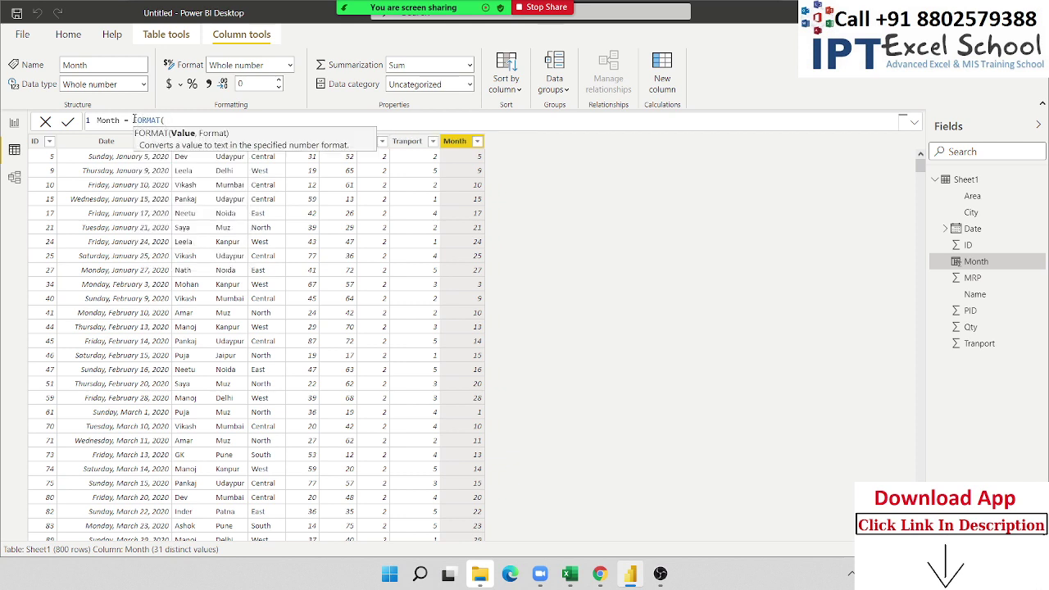
text(dat)
key(Down)
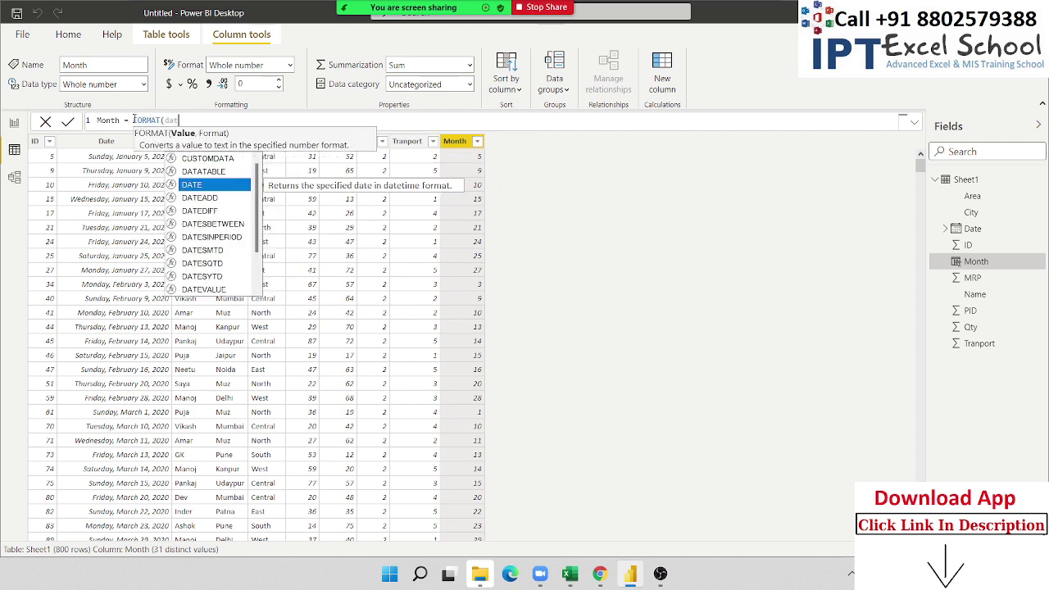
key(Down)
key(Down)
key(Down)
key(Down)
key(Down)
key(Down)
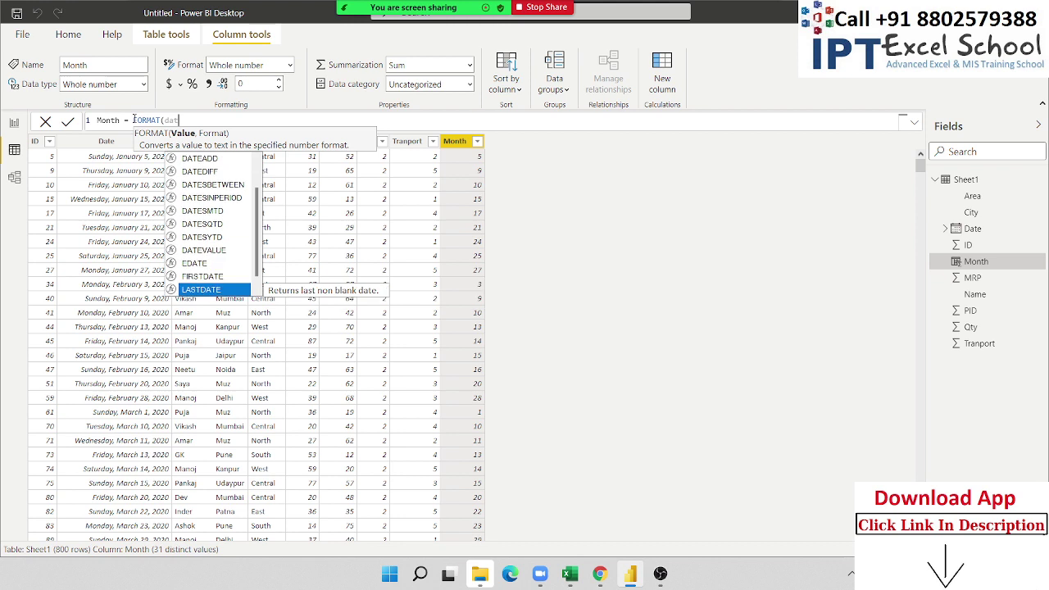
key(Escape)
key(ctrl+space)
text(e)
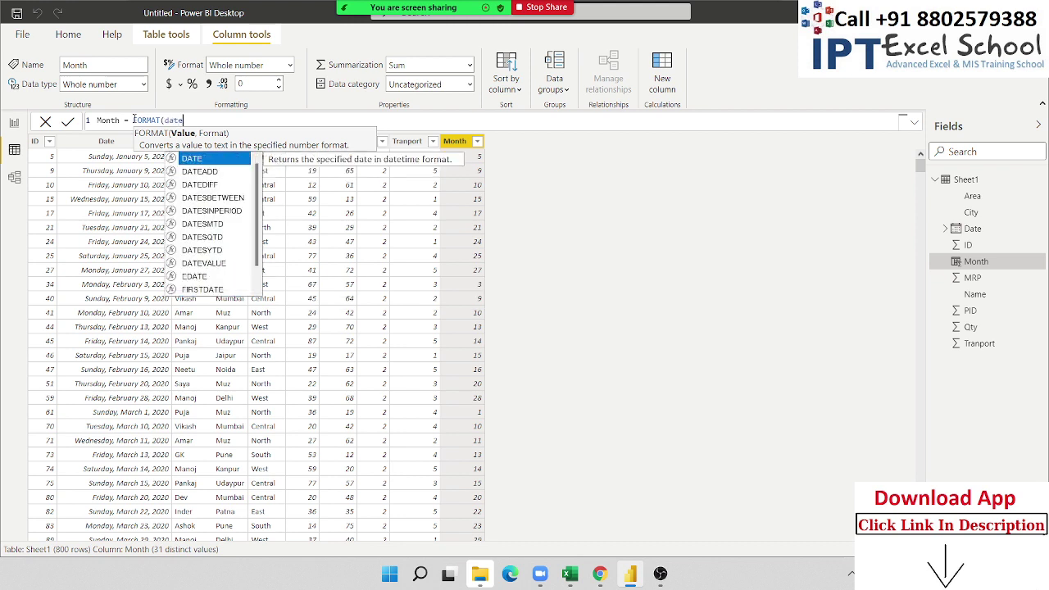
key(Down)
key(Down)
key(Down)
key(Down)
key(Down)
key(Down)
key(Down)
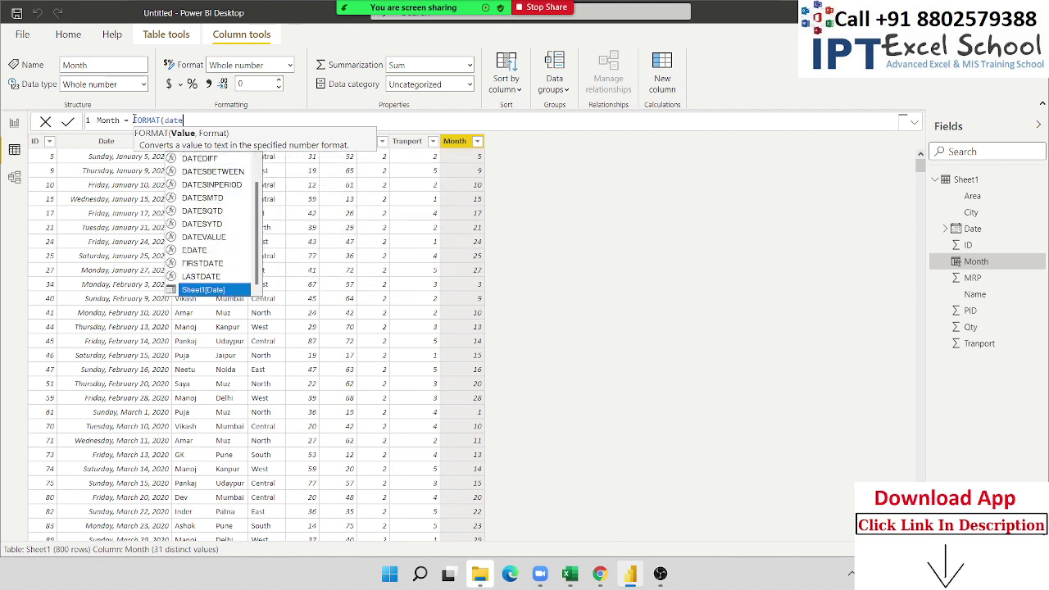
key(Tab)
text(,)
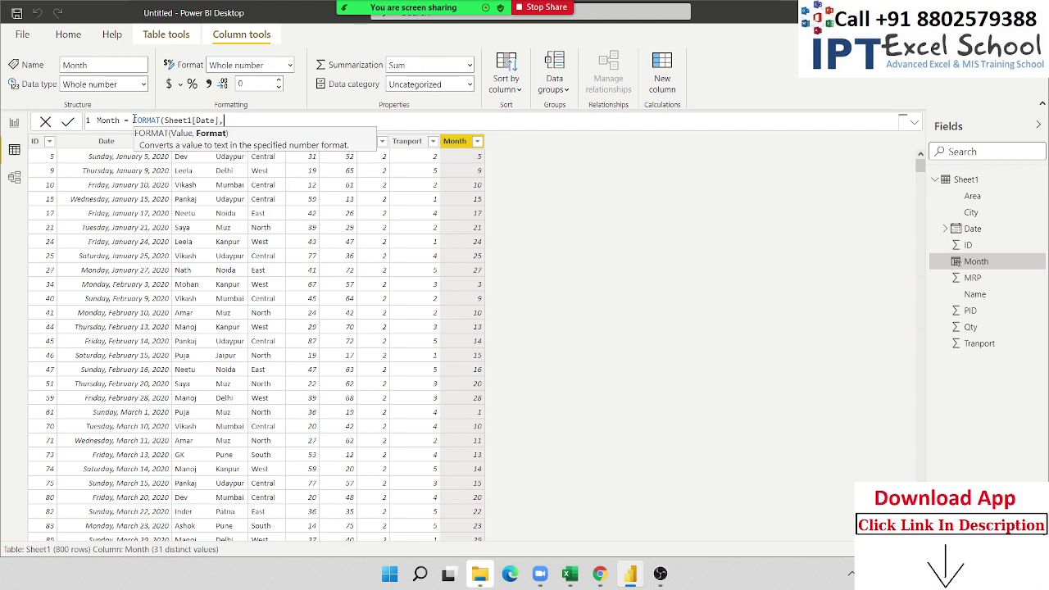
text(")
text(MMM")
text())
key(Return)
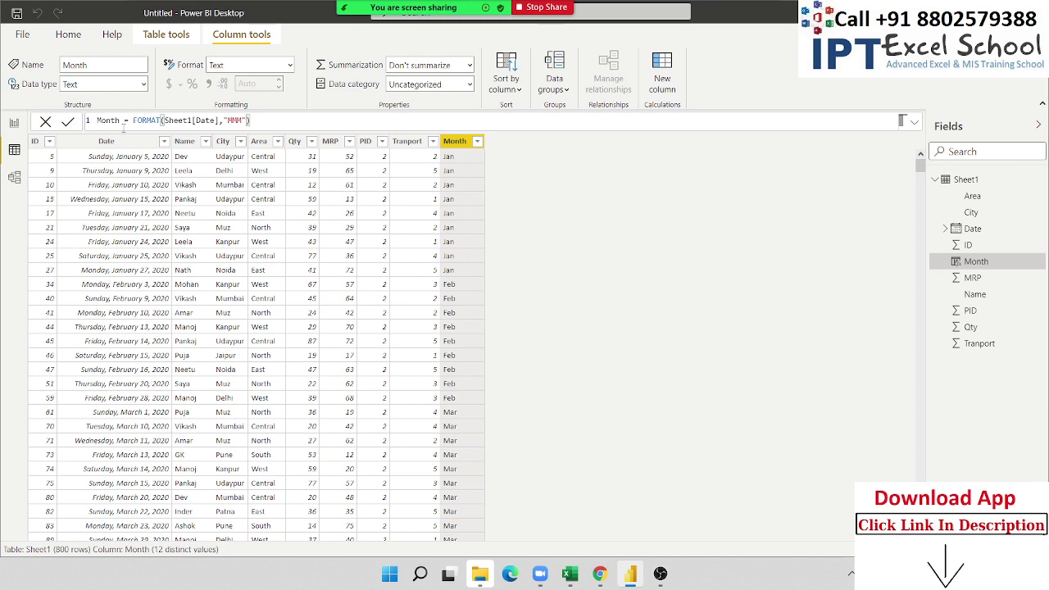
Step: Switch the format code to "ddd" so the Month column shows weekday abbreviations
click(233, 121)
key(BackSpace)
key(BackSpace)
key(BackSpace)
key(BackSpace)
text(ddd")
key(Return)
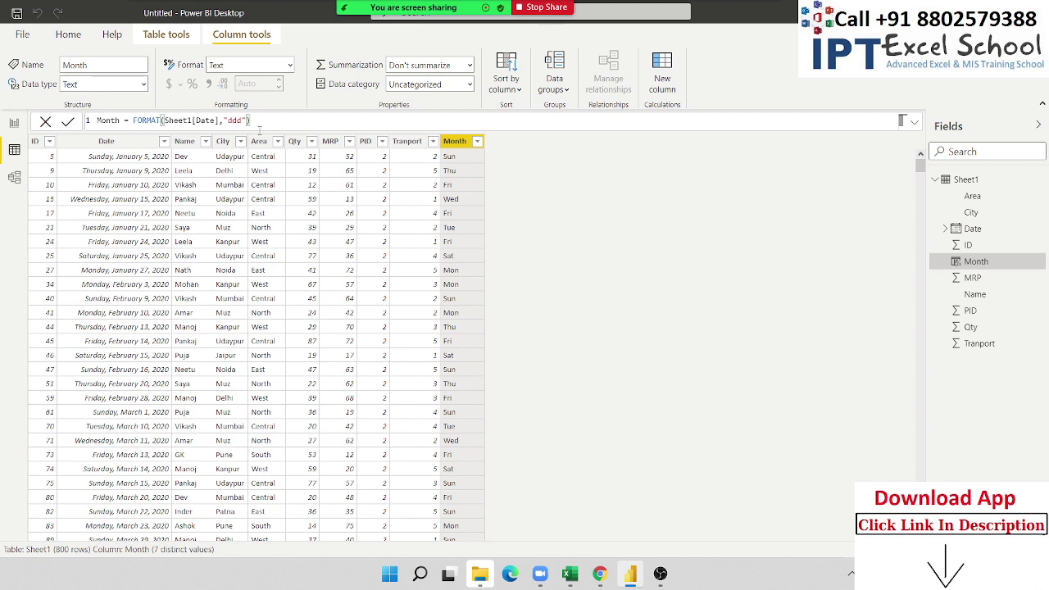
click(671, 93)
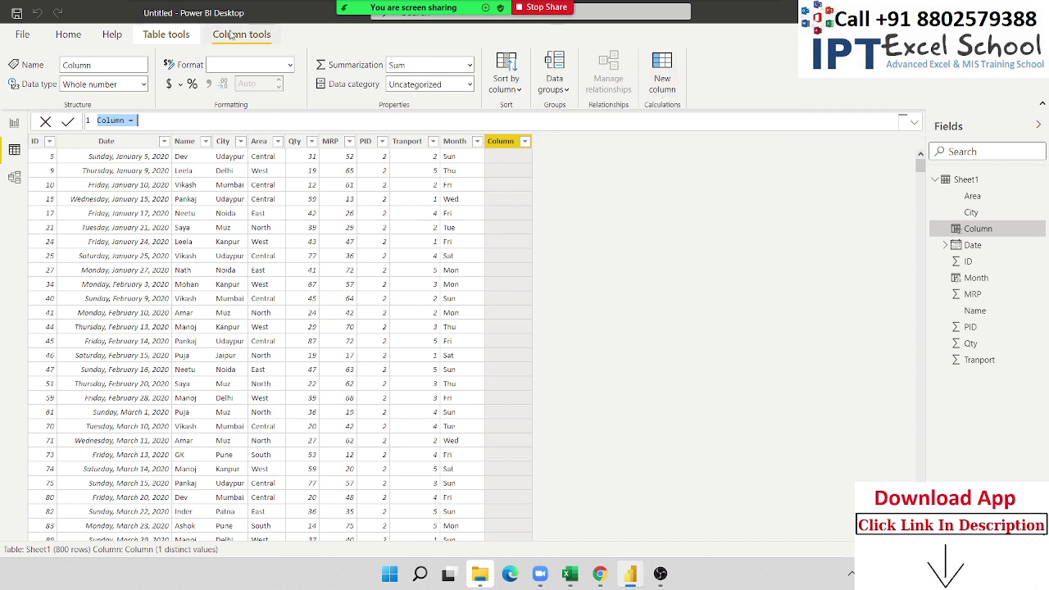
Step: Name the new column Due with the formula Sheet1[Date]+20
double_click(103, 121)
text(D)
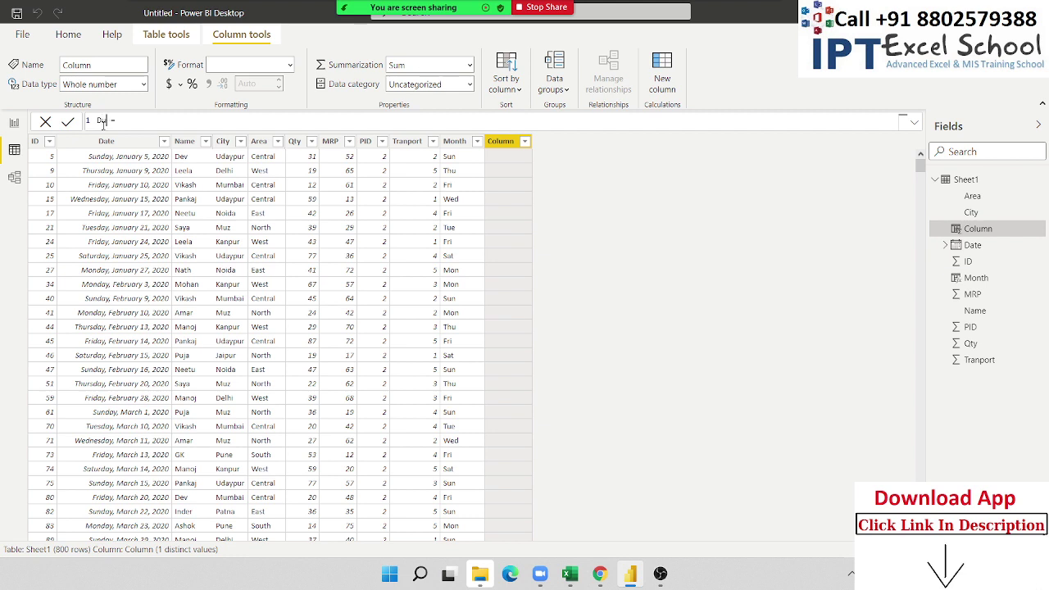
text(ue)
click(140, 118)
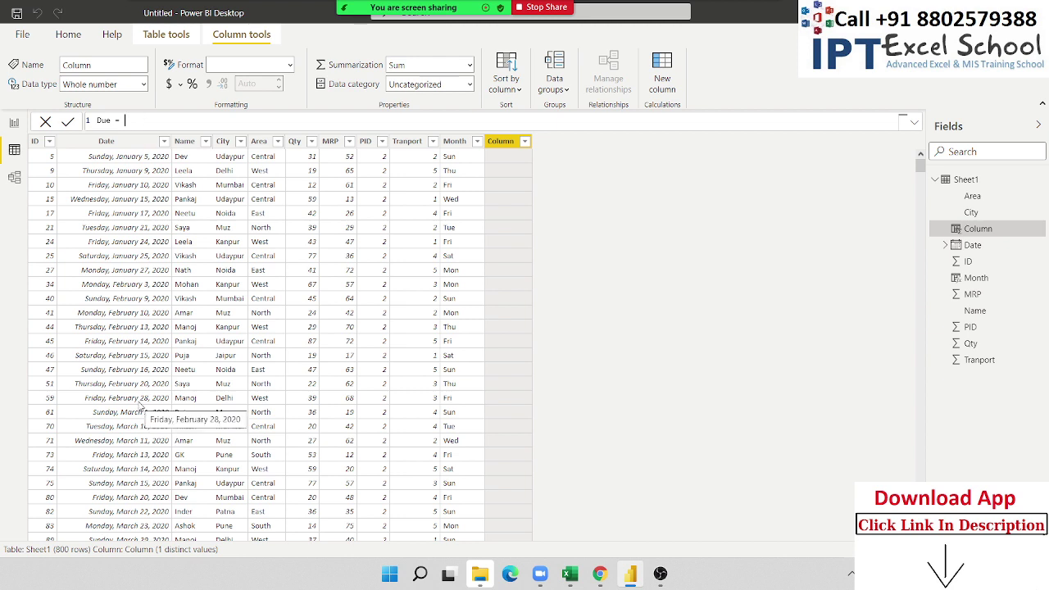
text(date)
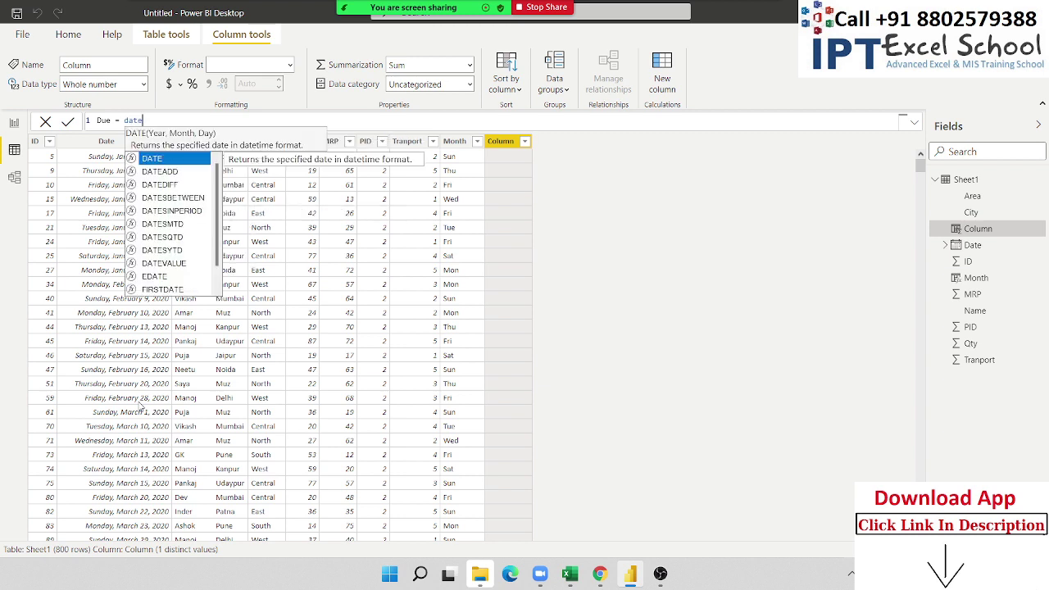
key(Down)
key(Down)
key(Down)
key(Down)
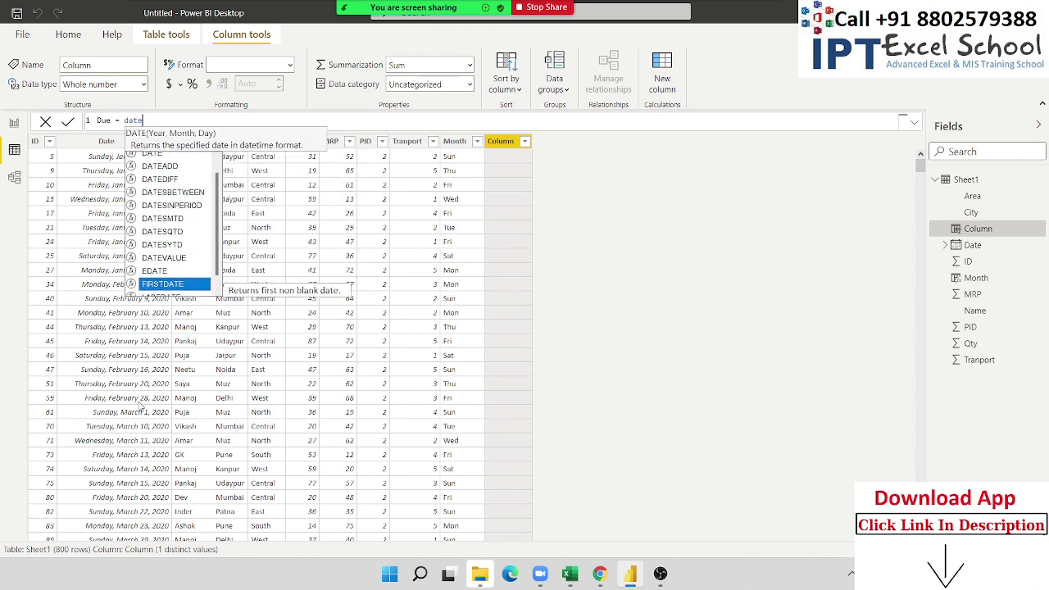
key(Down)
key(Down)
key(Tab)
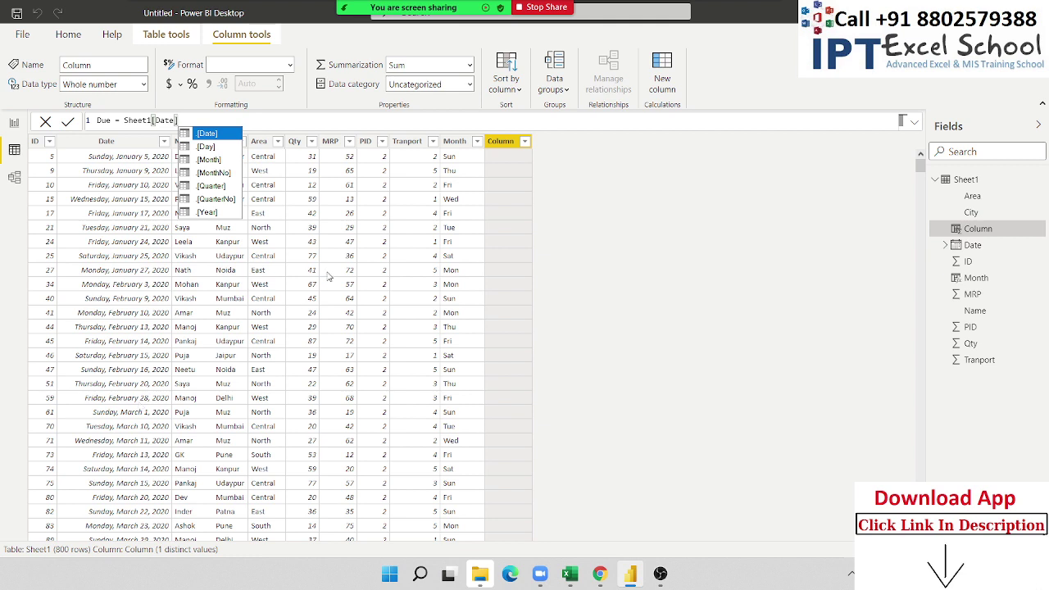
text(+1)
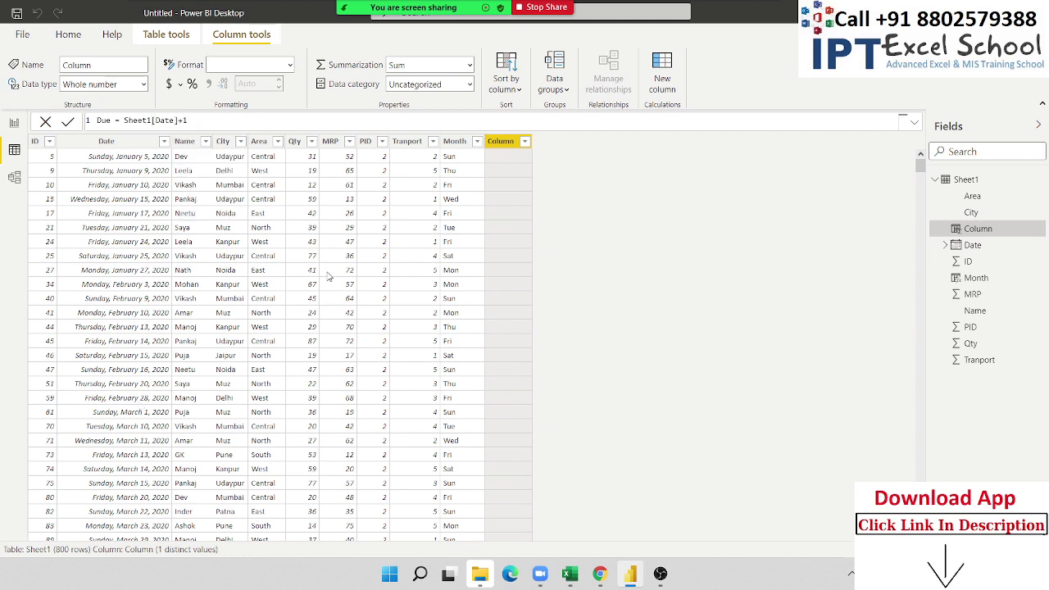
key(BackSpace)
text(20)
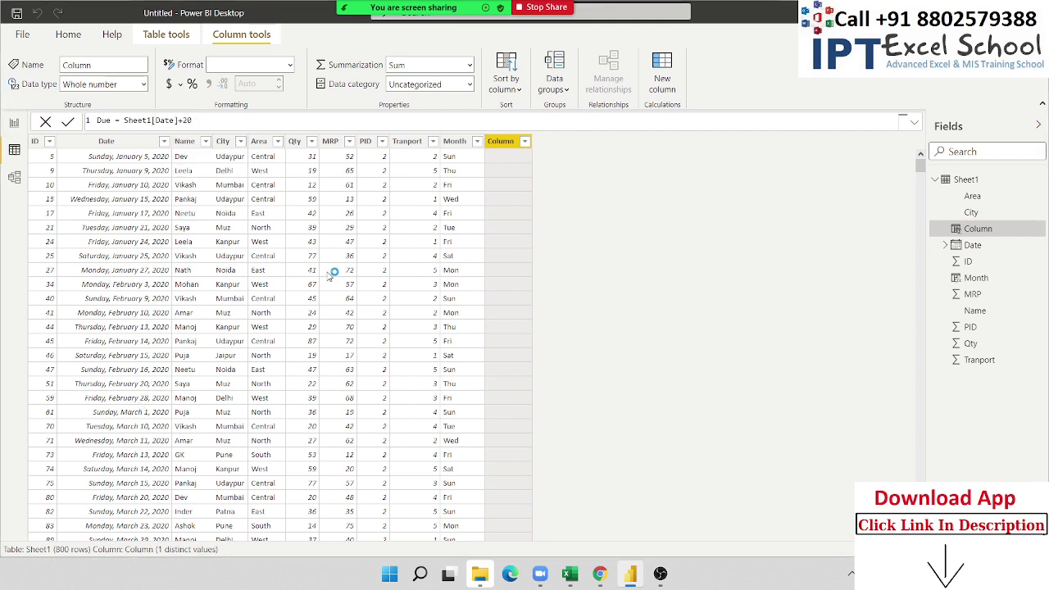
key(Return)
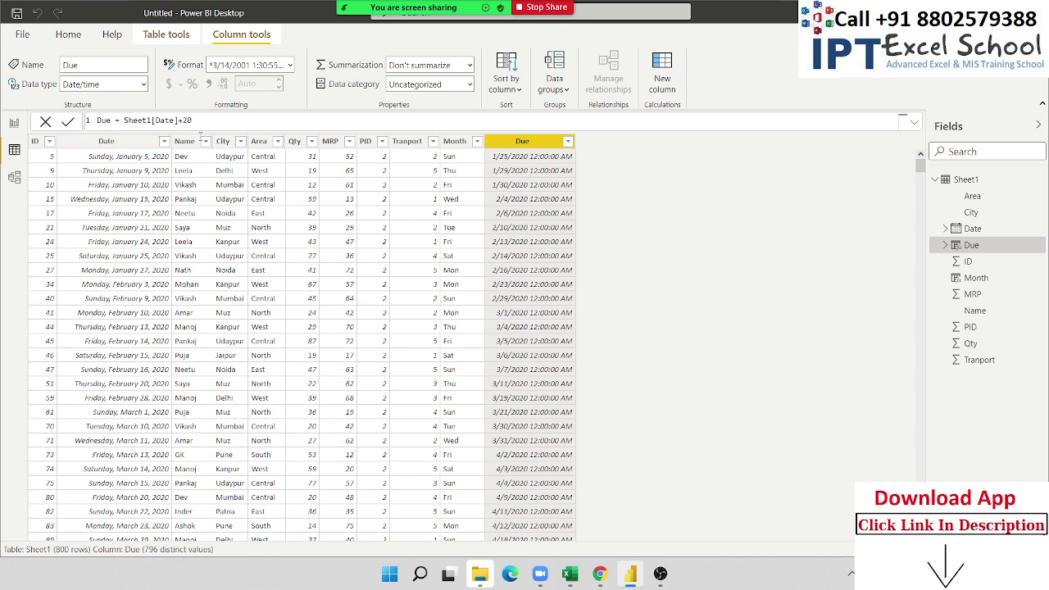
drag(125, 121, 191, 120)
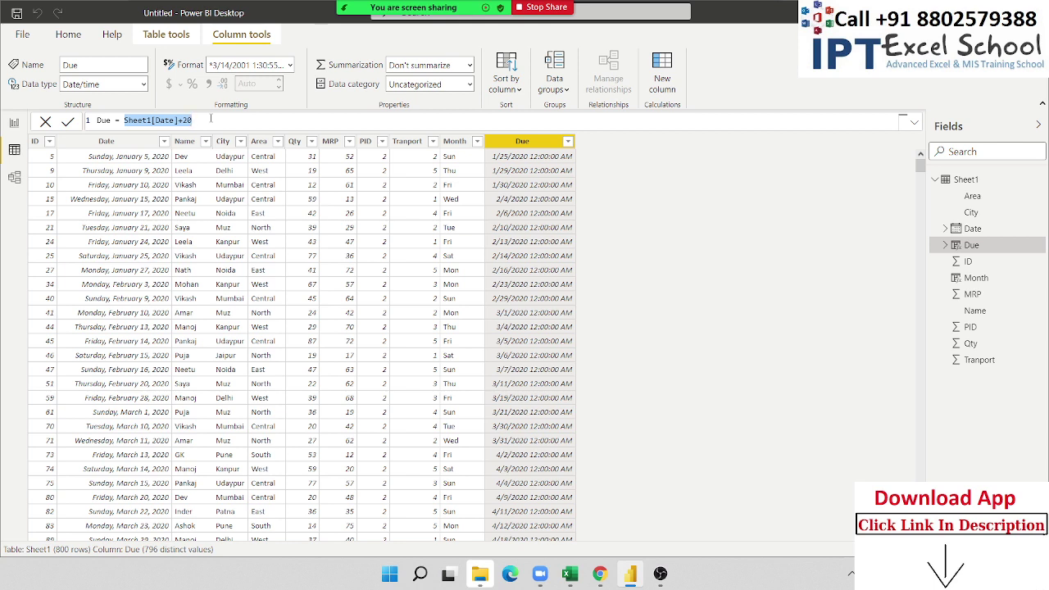
Step: Replace the Due formula with EDATE(Sheet1[Date],1)
text(ed)
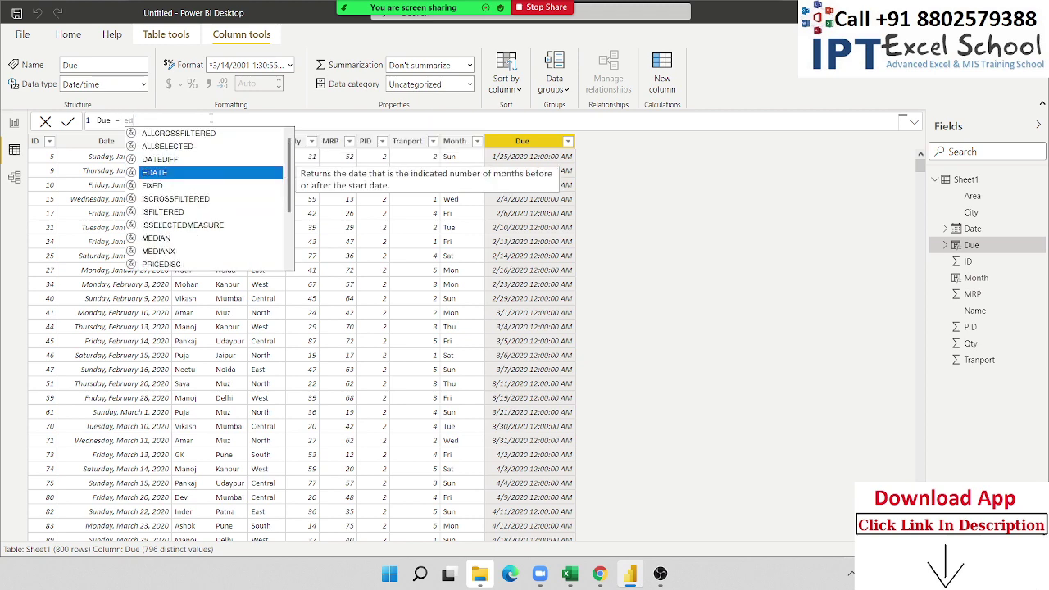
key(Tab)
text(da)
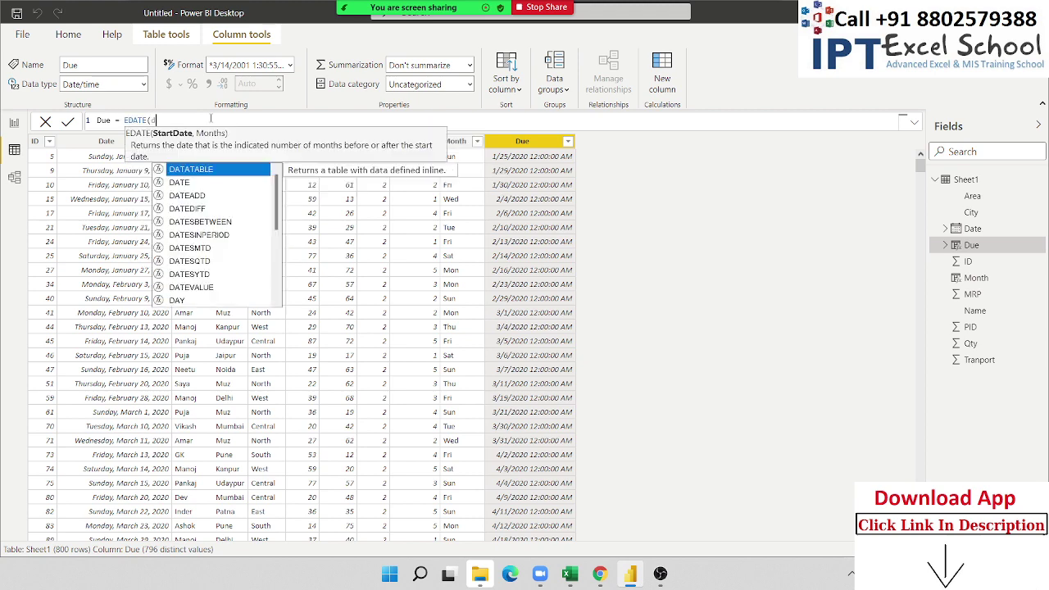
text(te)
key(Down)
key(Down)
key(Down)
key(Down)
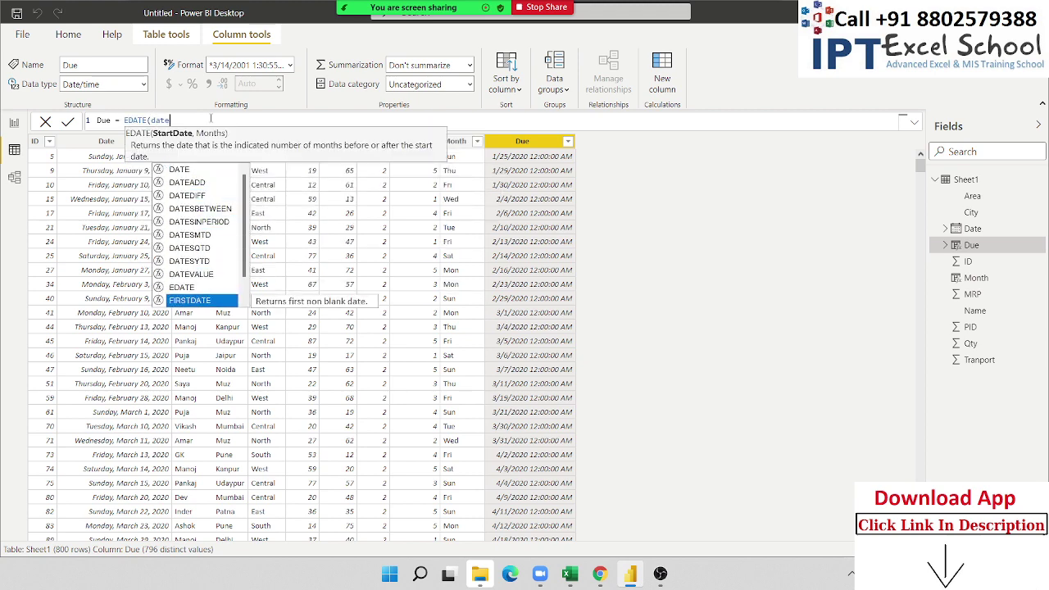
key(Down)
key(Down)
key(Tab)
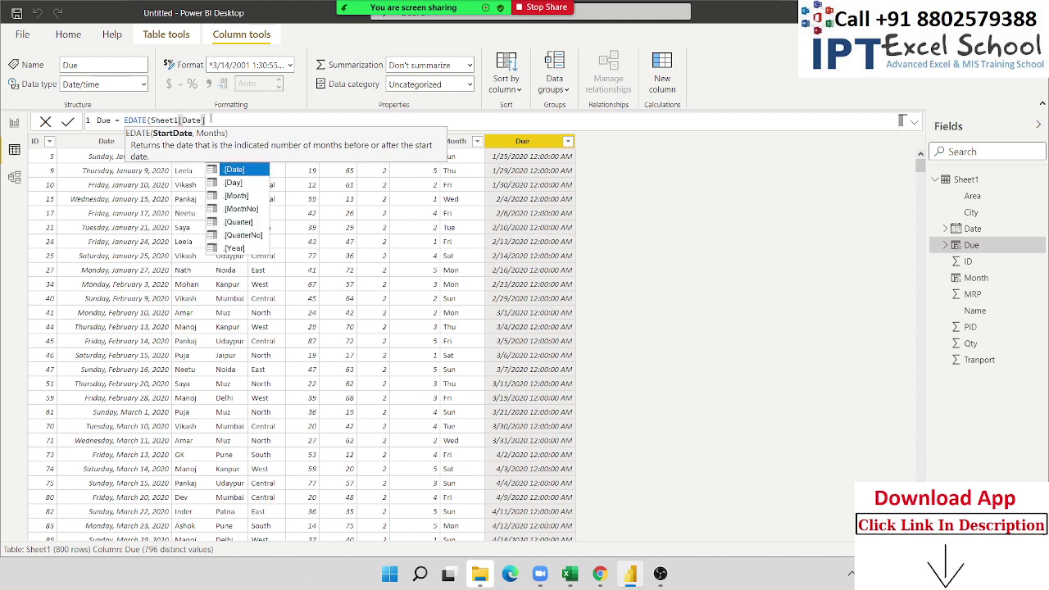
text(,1)
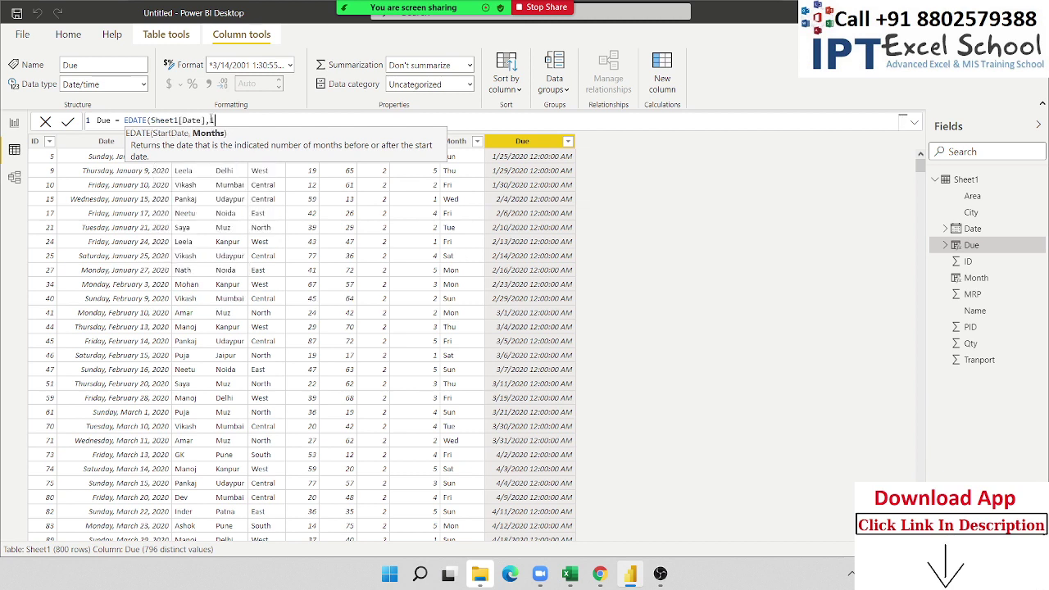
text())
key(Return)
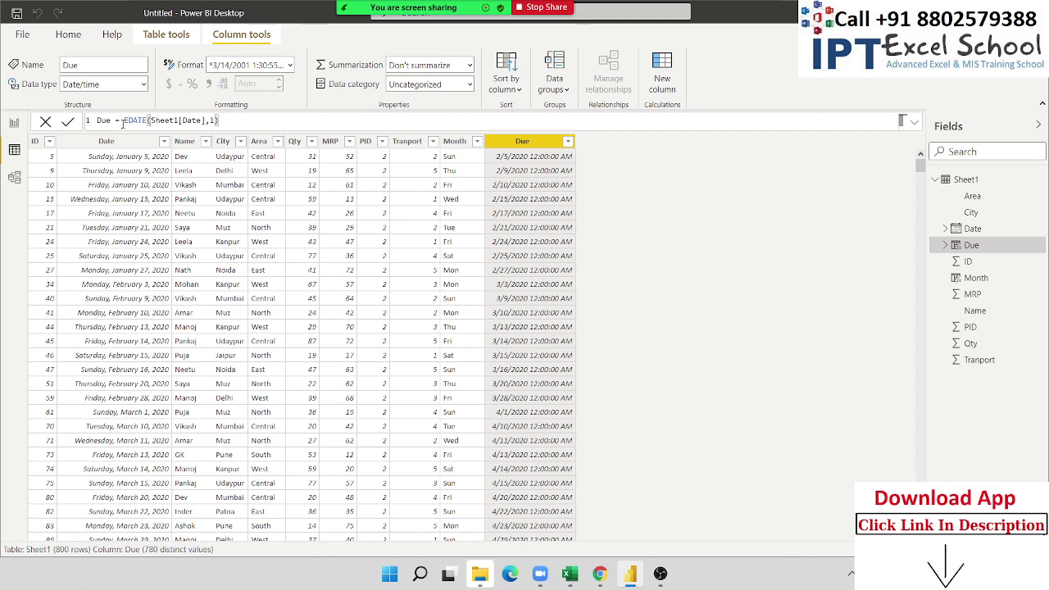
Step: Start a DATE formula in Due using Sheet1[Date].[Year] as the year
shift+click(256, 125)
text(dat)
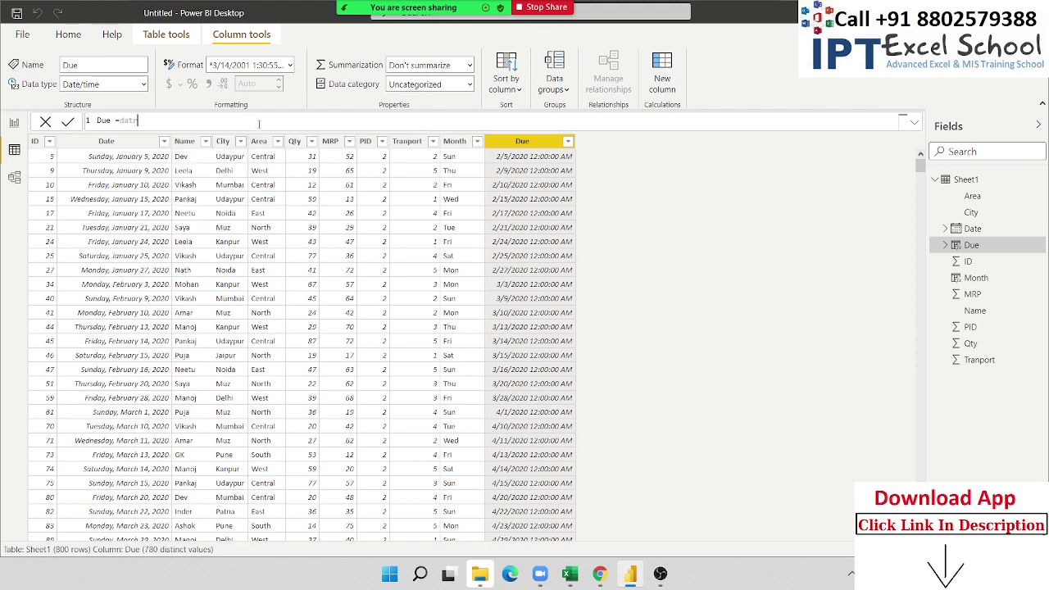
text(re)
key(BackSpace)
key(BackSpace)
key(BackSpace)
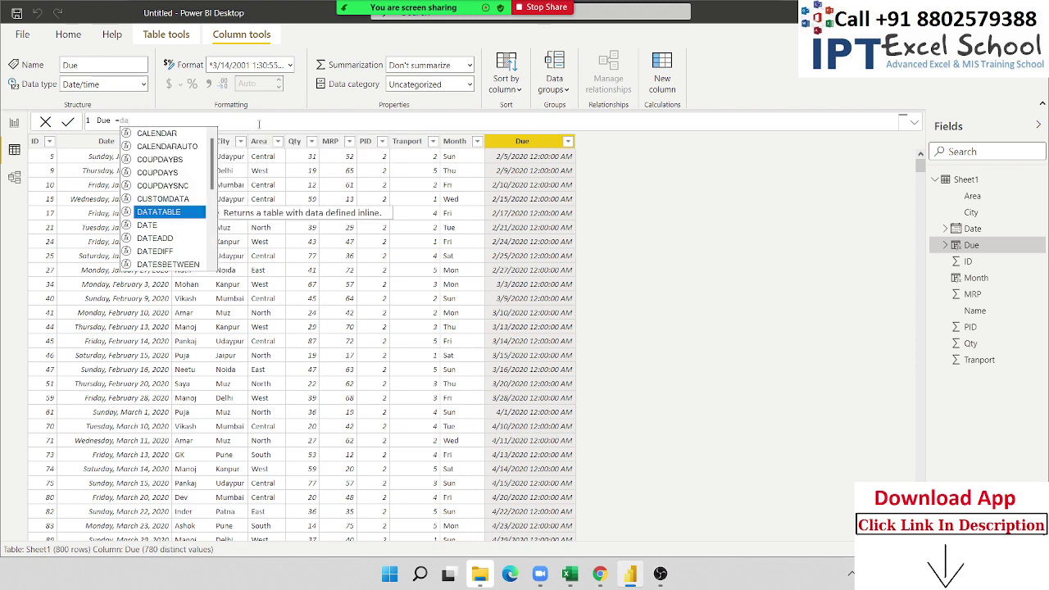
text(te)
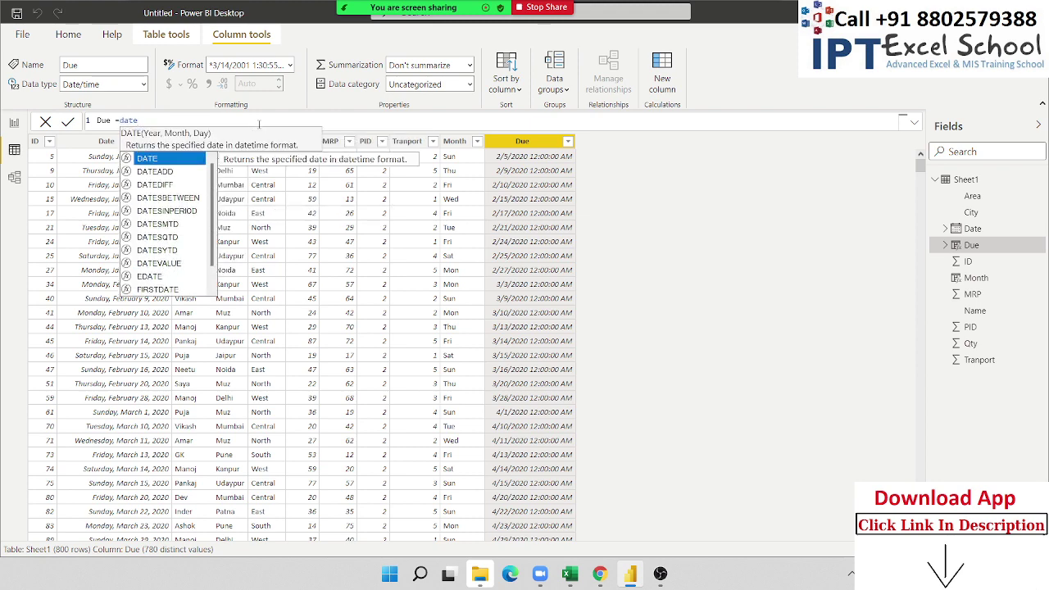
key(Tab)
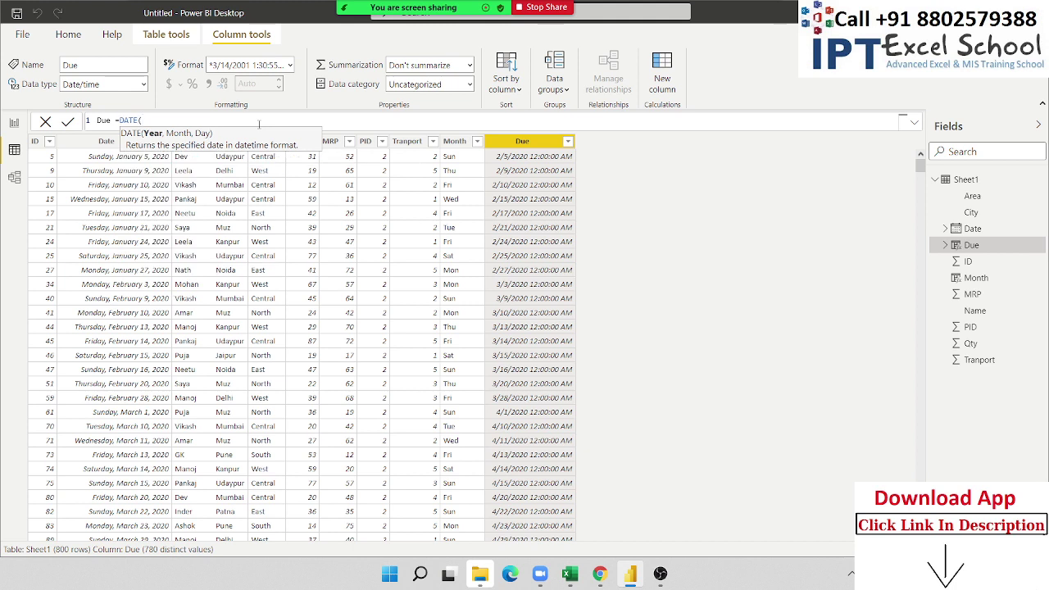
text(dat)
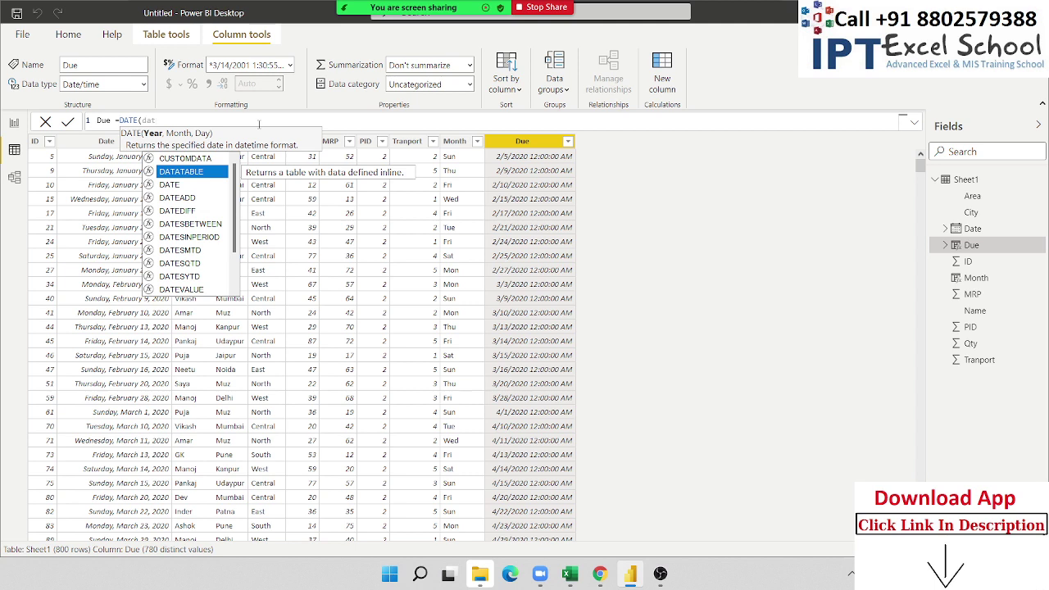
key(Down)
key(Down)
key(Down)
key(Down)
key(Down)
key(Down)
key(Down)
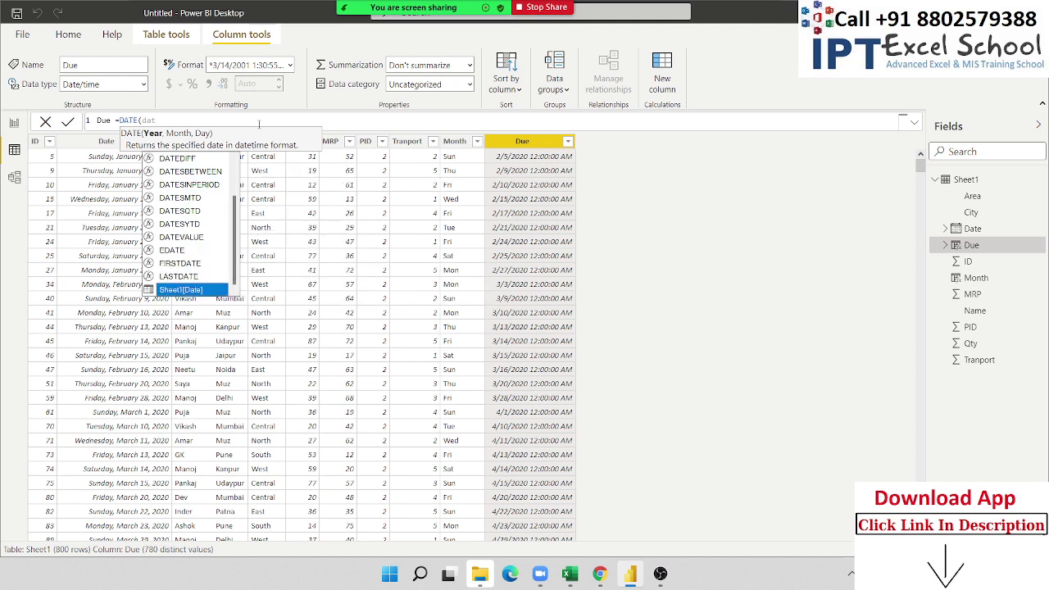
key(Tab)
key(Down)
key(Down)
key(Down)
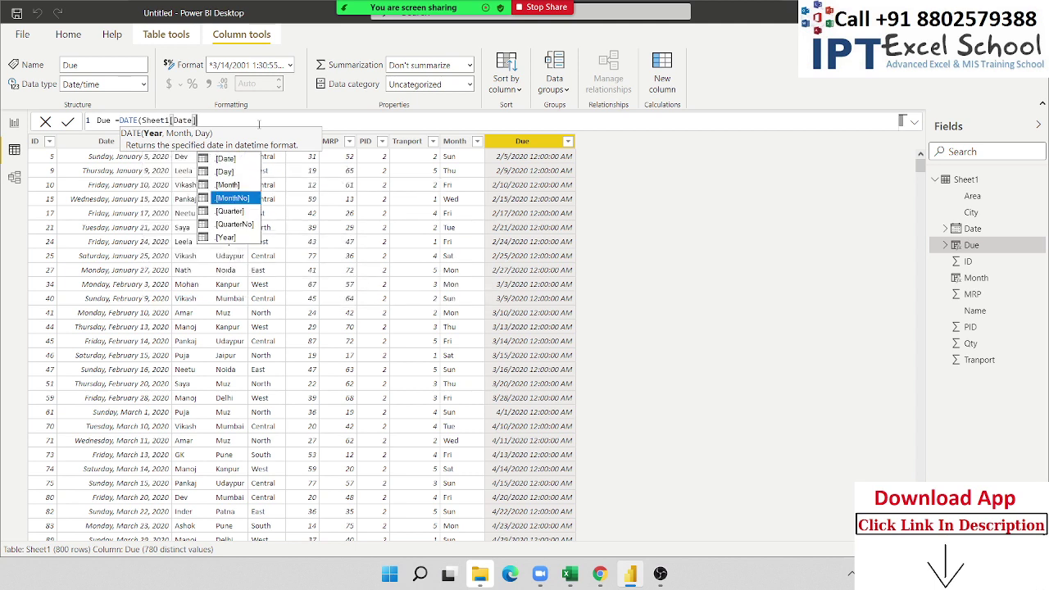
key(Down)
key(Down)
key(Down)
key(Tab)
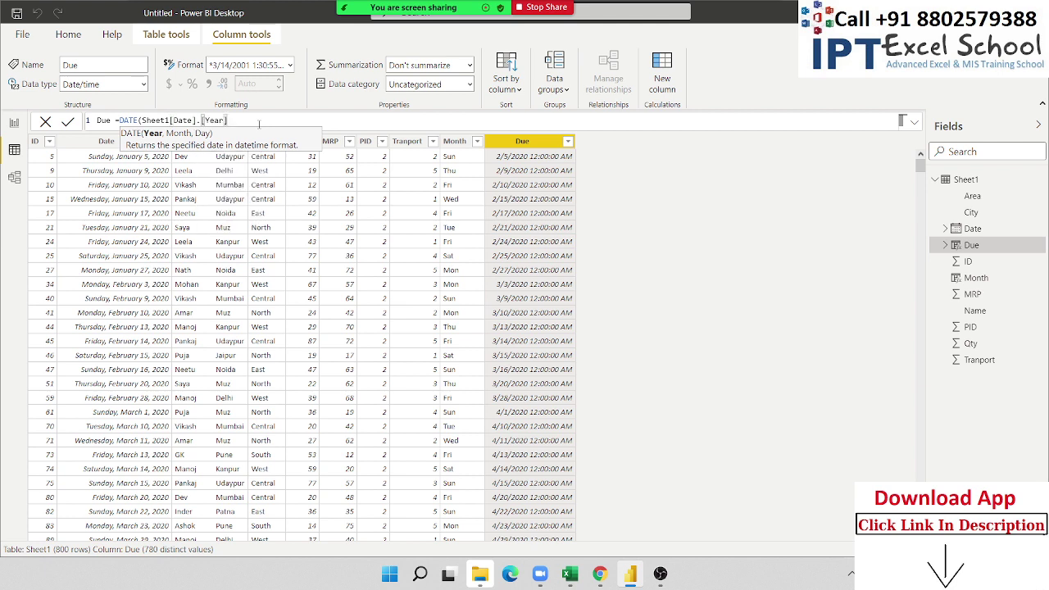
Step: Complete it with Sheet1[Date].[MonthNo]+1 as the month and 26 as the day
text(,)
text(m)
key(BackSpace)
text(dat)
key(Down)
key(Down)
key(Down)
key(Down)
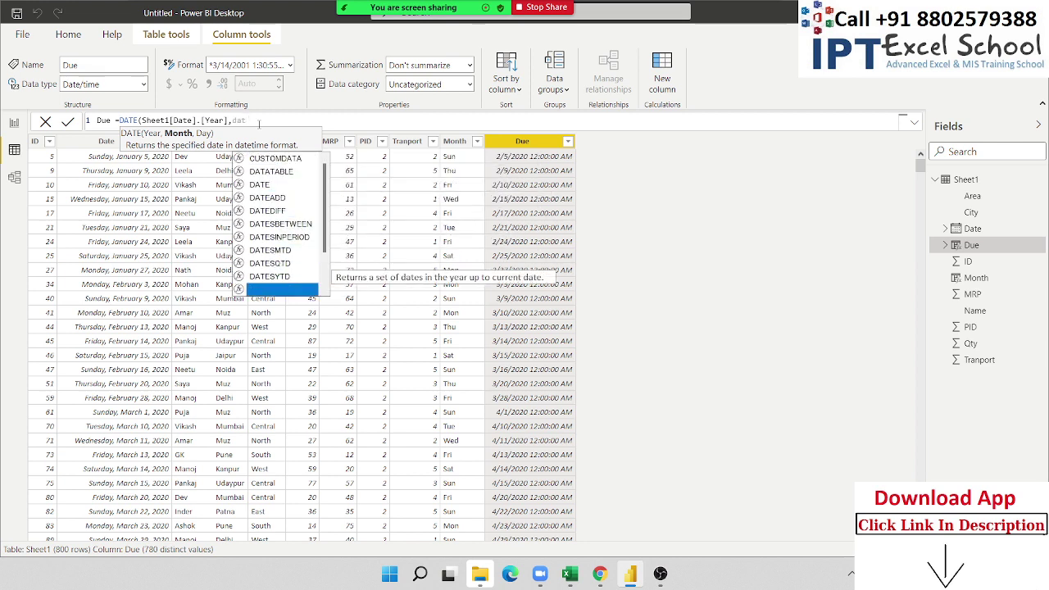
key(Down)
key(Down)
key(Down)
key(Tab)
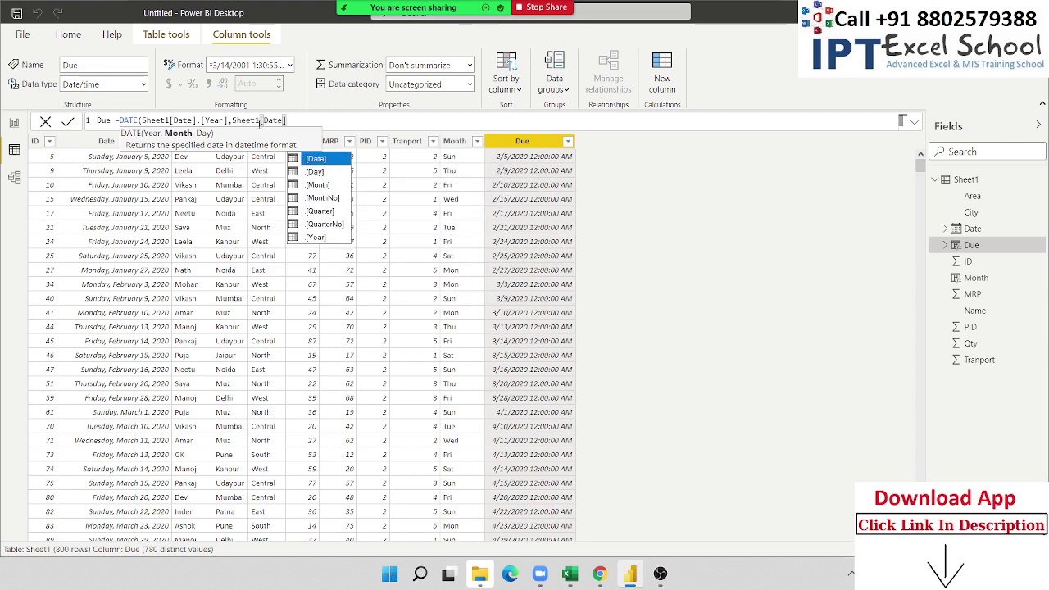
key(Down)
key(Down)
key(Down)
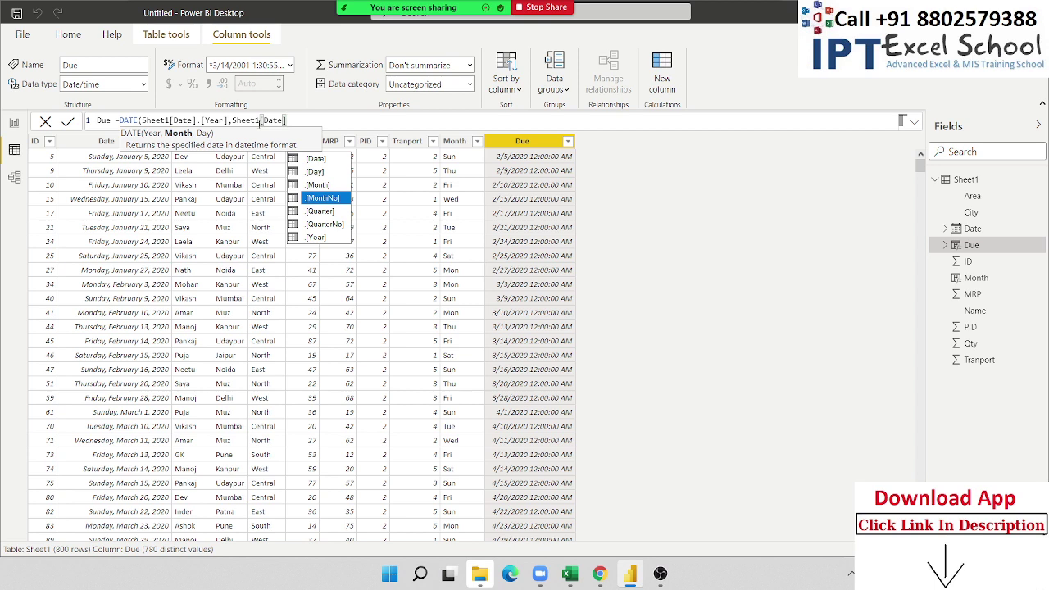
key(Up)
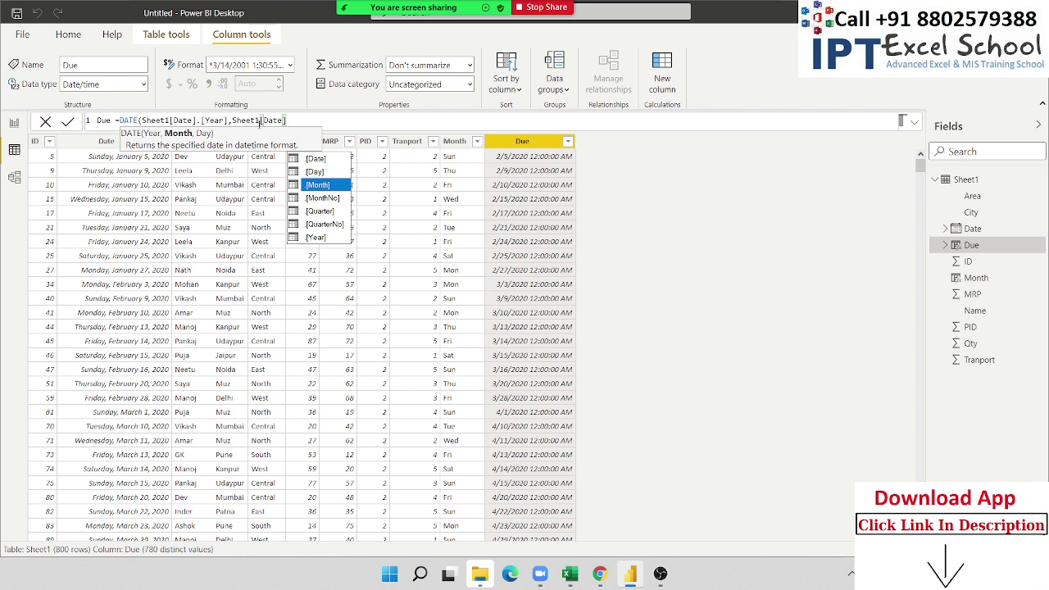
key(Down)
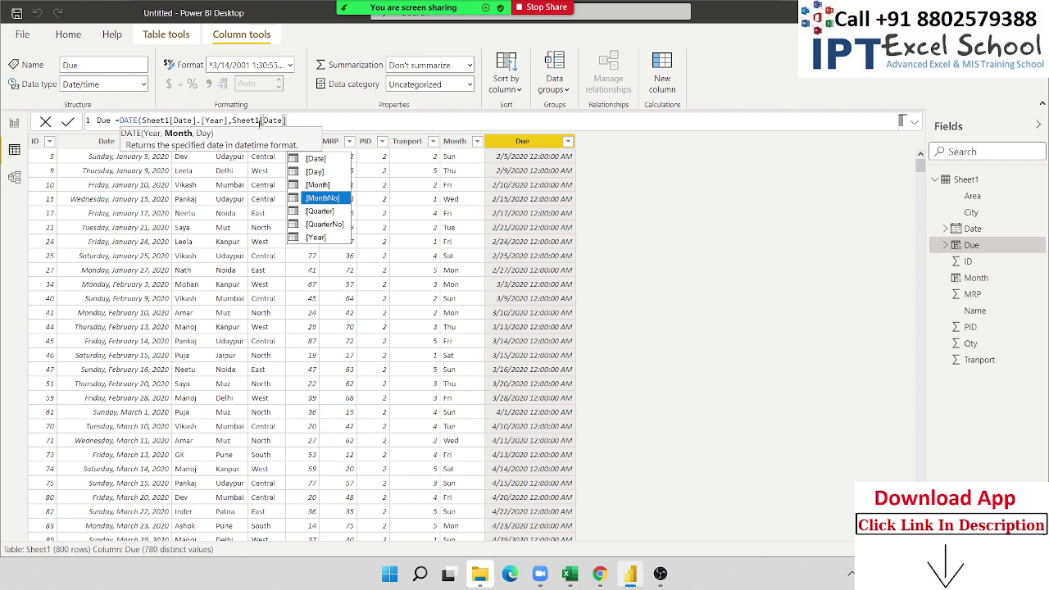
key(Tab)
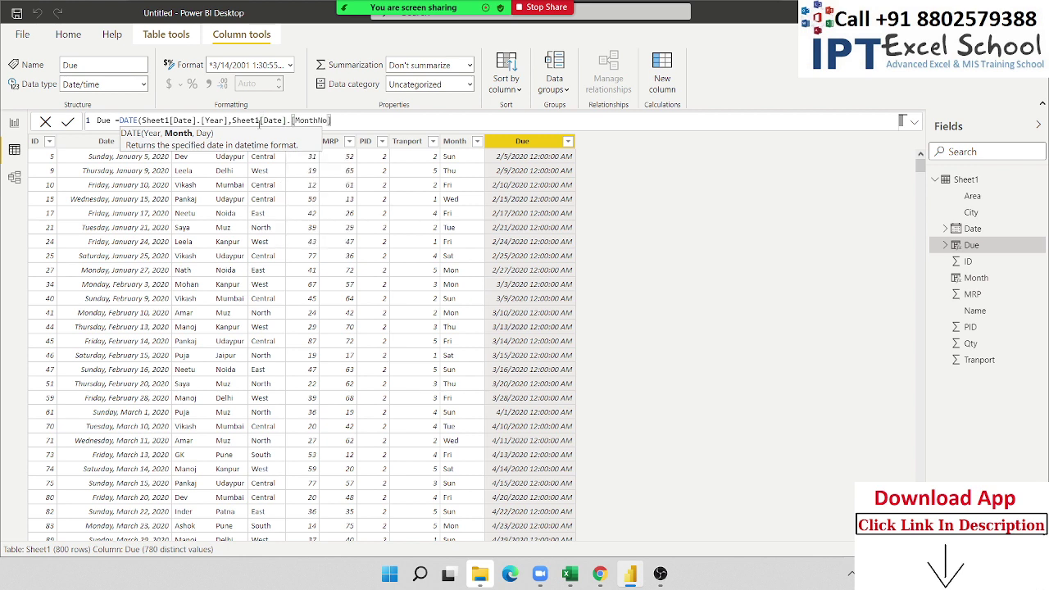
text(+)
text(1)
text(,)
text(26))
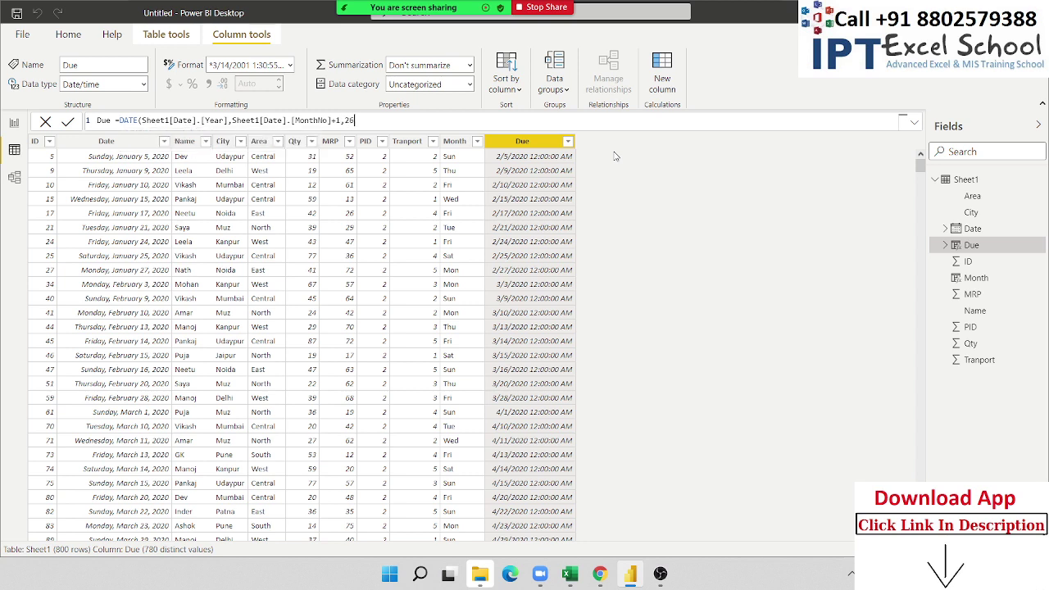
key(Return)
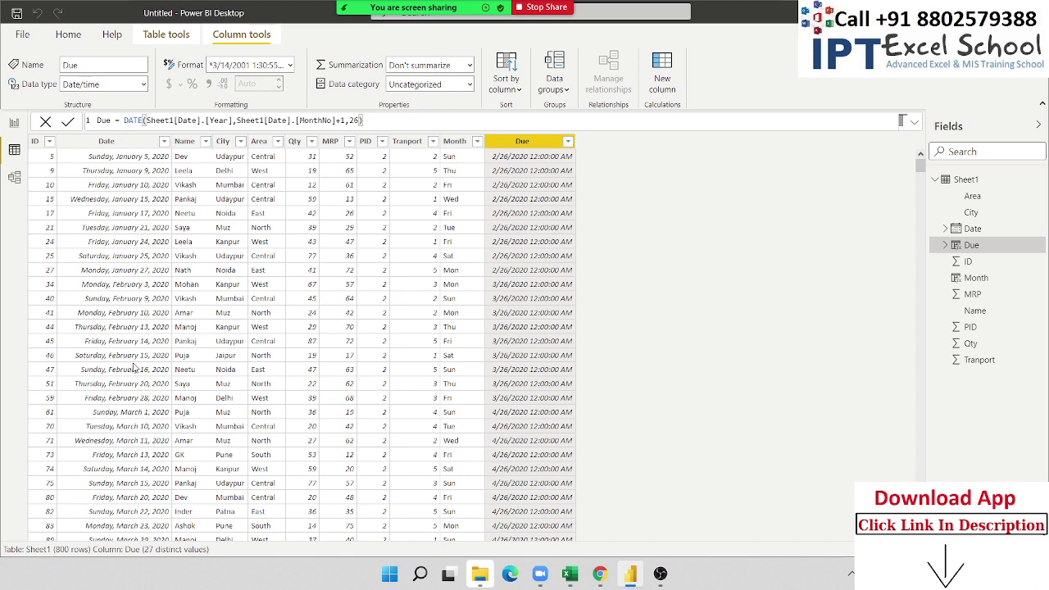
scroll(133, 367, down, 1)
scroll(141, 301, down, 1)
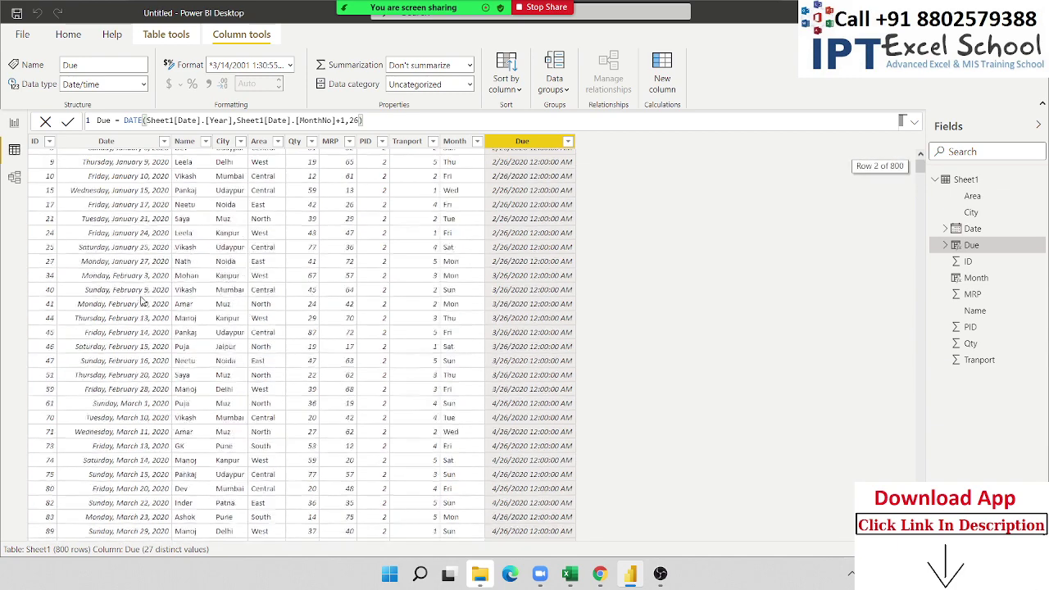
scroll(141, 301, up, 1)
scroll(547, 335, down, 5)
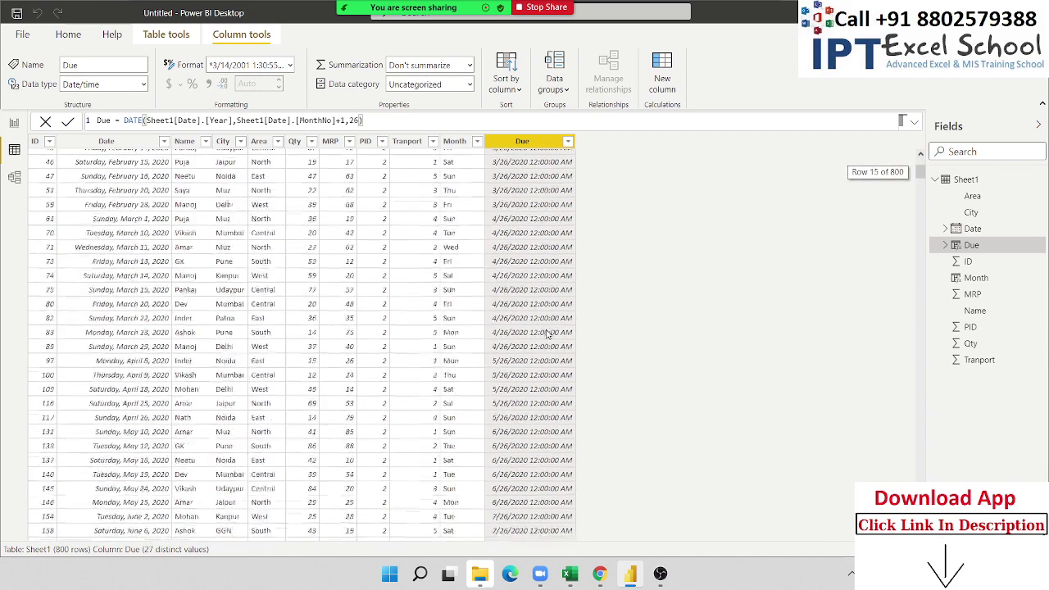
scroll(548, 335, up, 5)
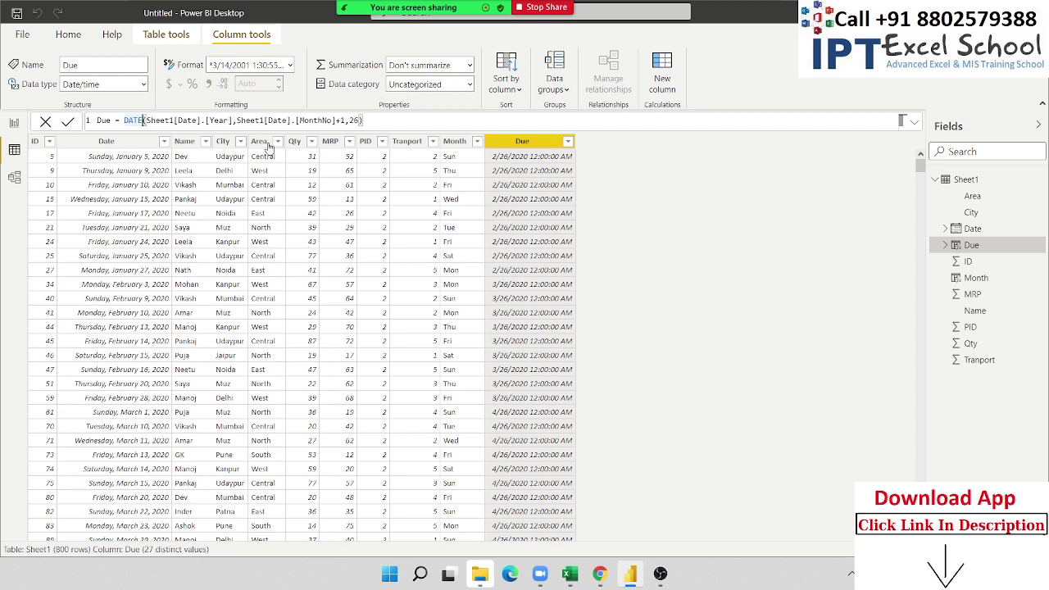
click(233, 120)
text(,20)
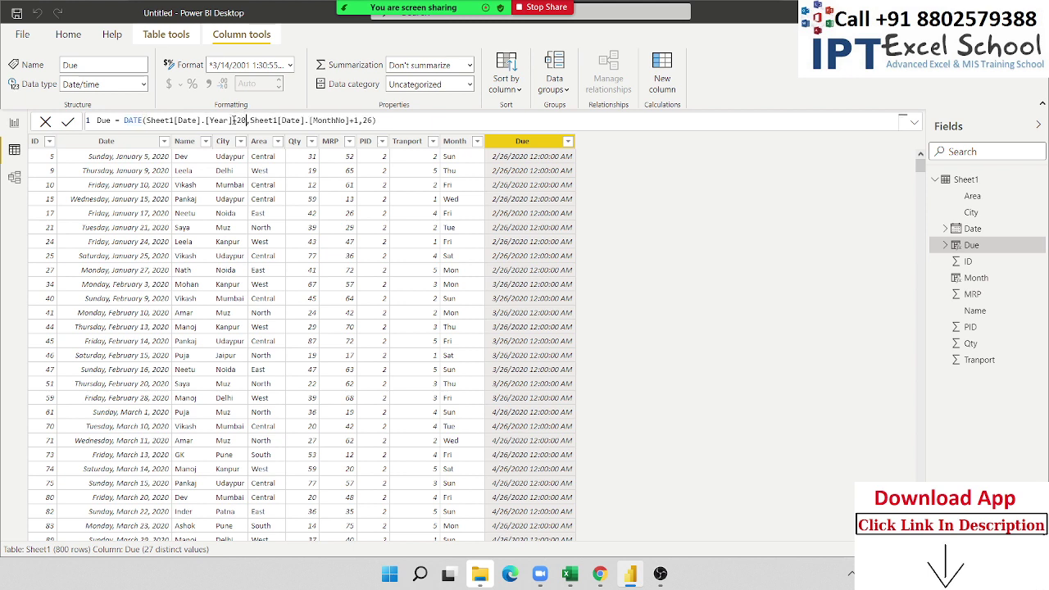
key(BackSpace)
key(BackSpace)
key(BackSpace)
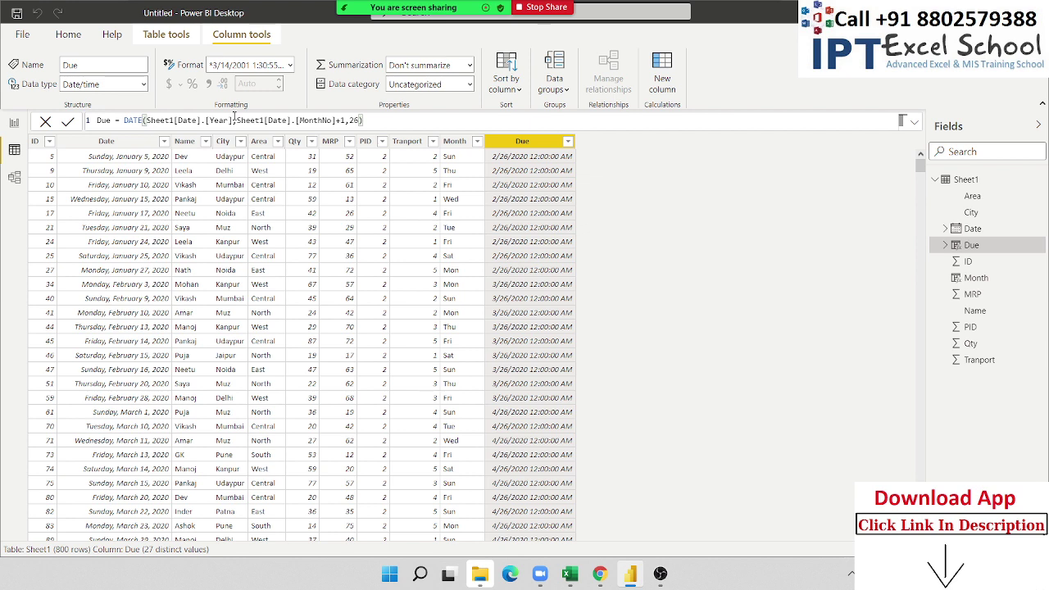
text(,)
drag(125, 118, 410, 141)
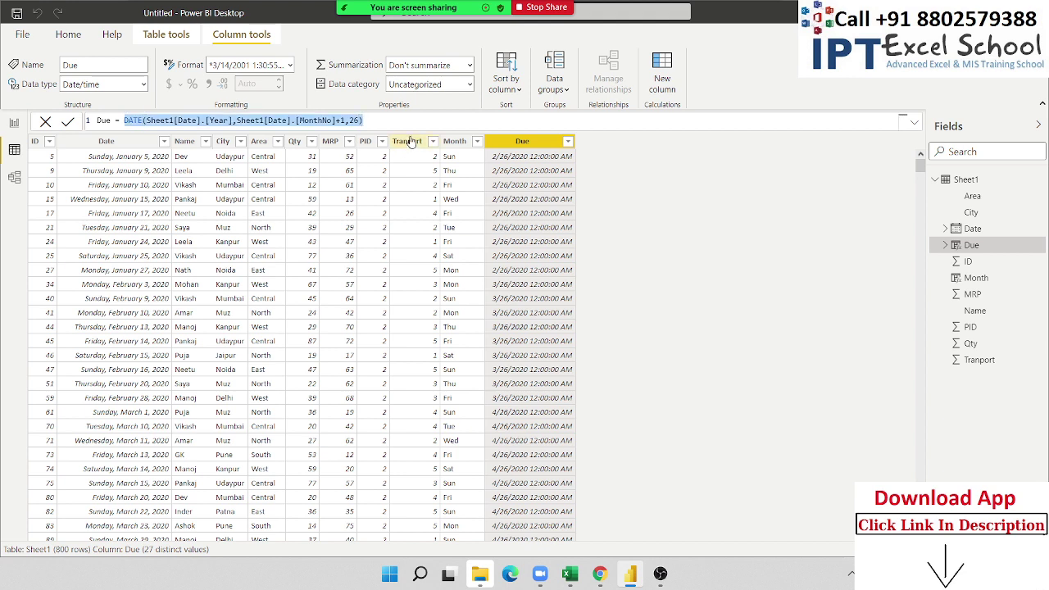
Step: Replace the Due formula with EOMONTH(Sheet1[Date],1), e.g. 2/29/2020 for January rows
text(eo)
key(Tab)
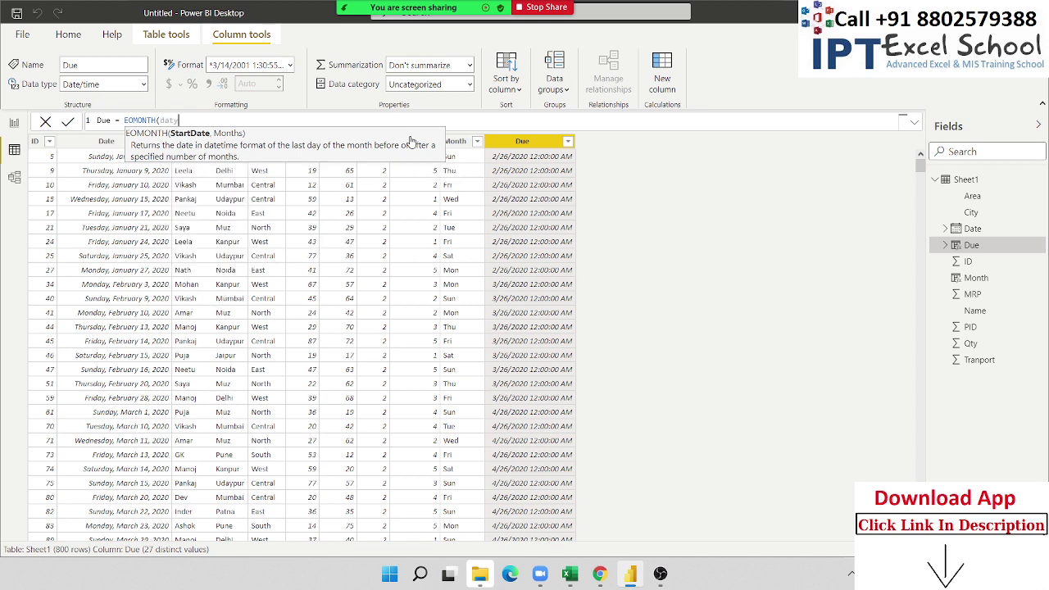
text(dat)
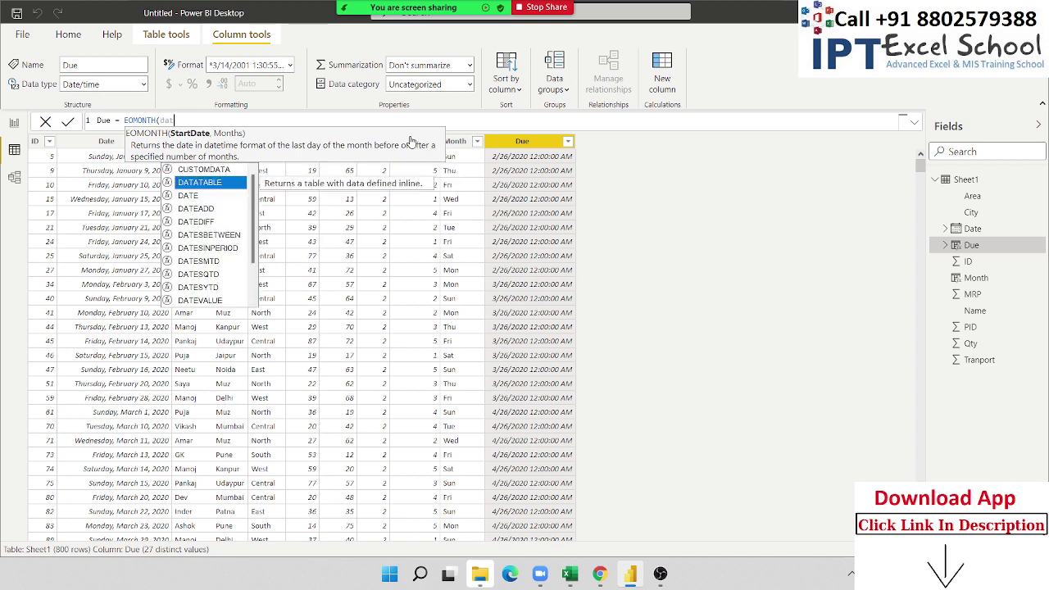
text(e)
key(Down)
key(Down)
key(Down)
key(Down)
key(Down)
key(Down)
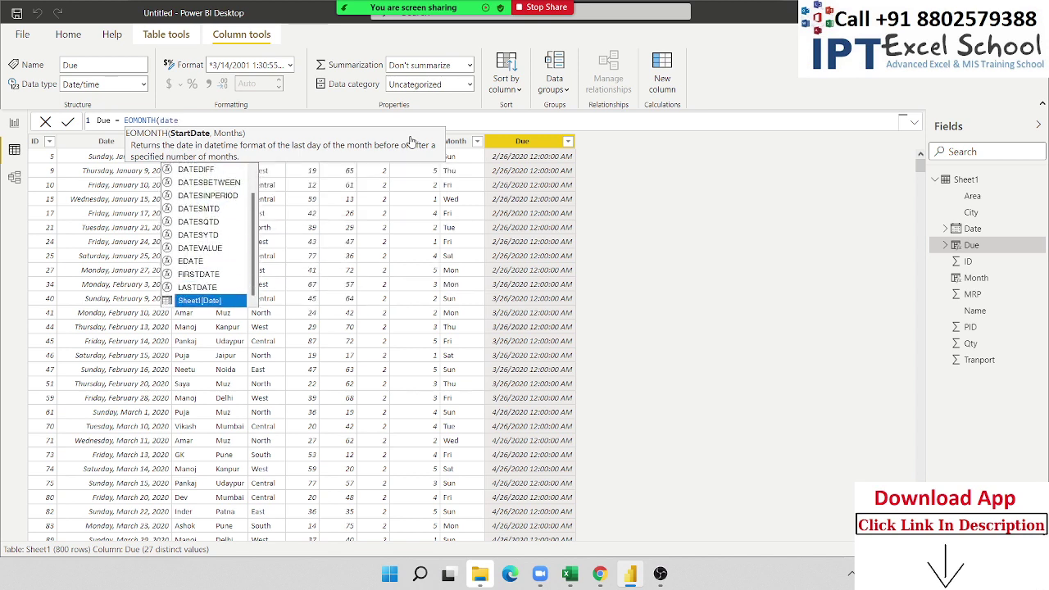
key(Tab)
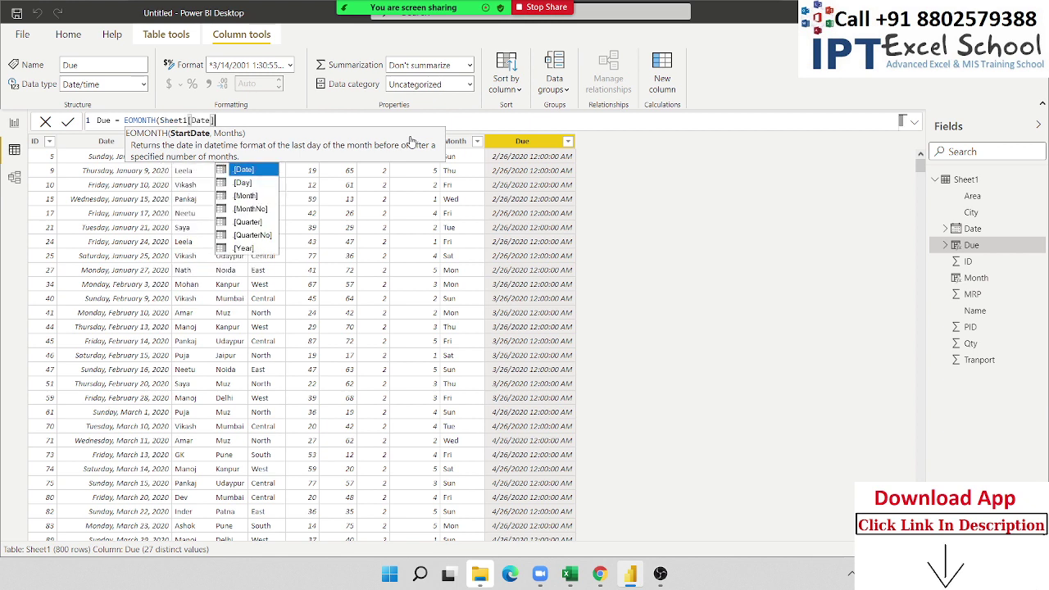
text(,)
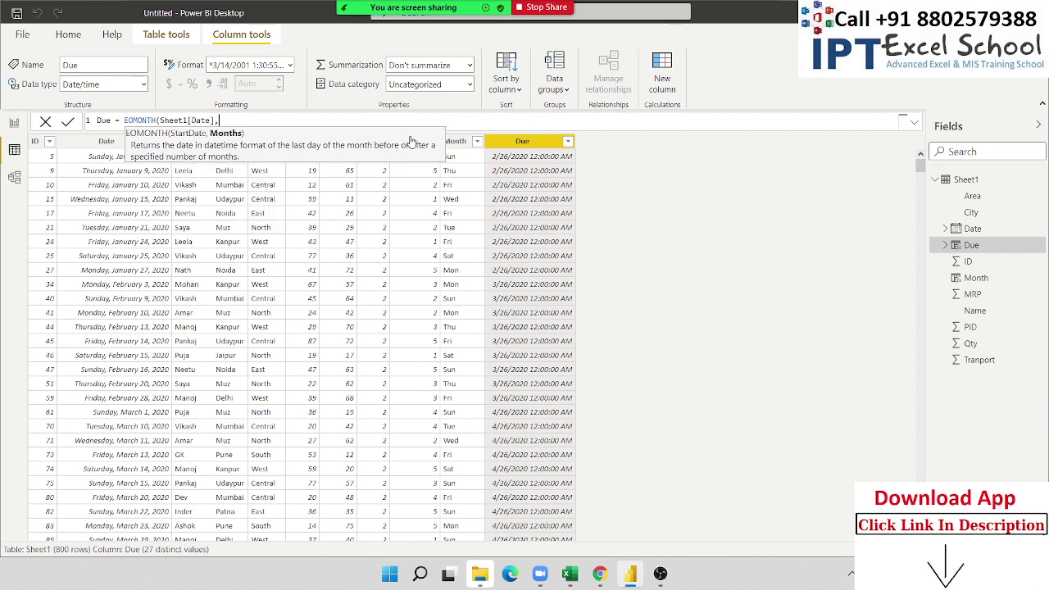
text(1))
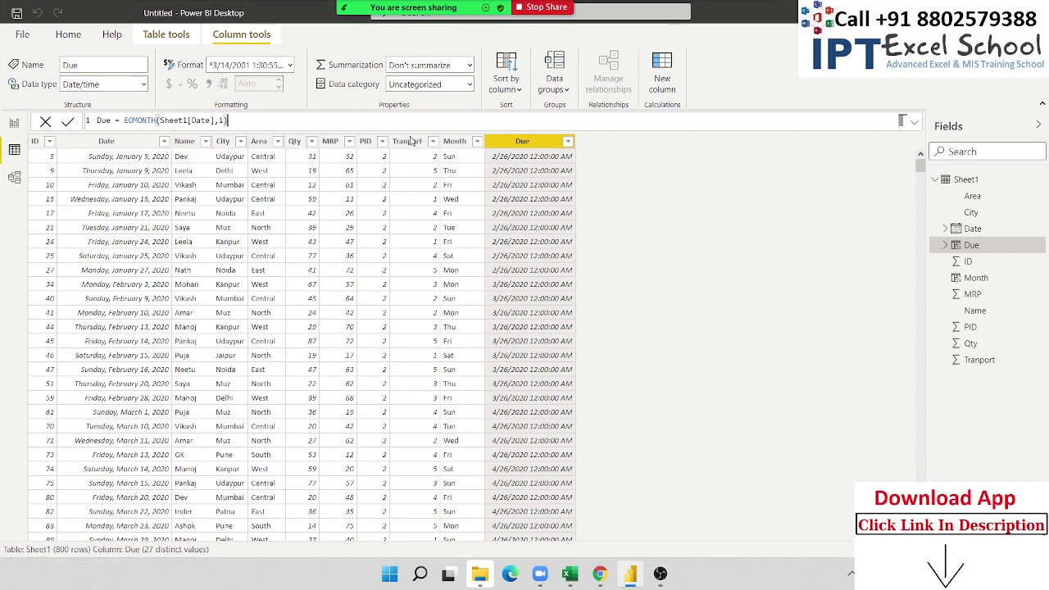
key(Return)
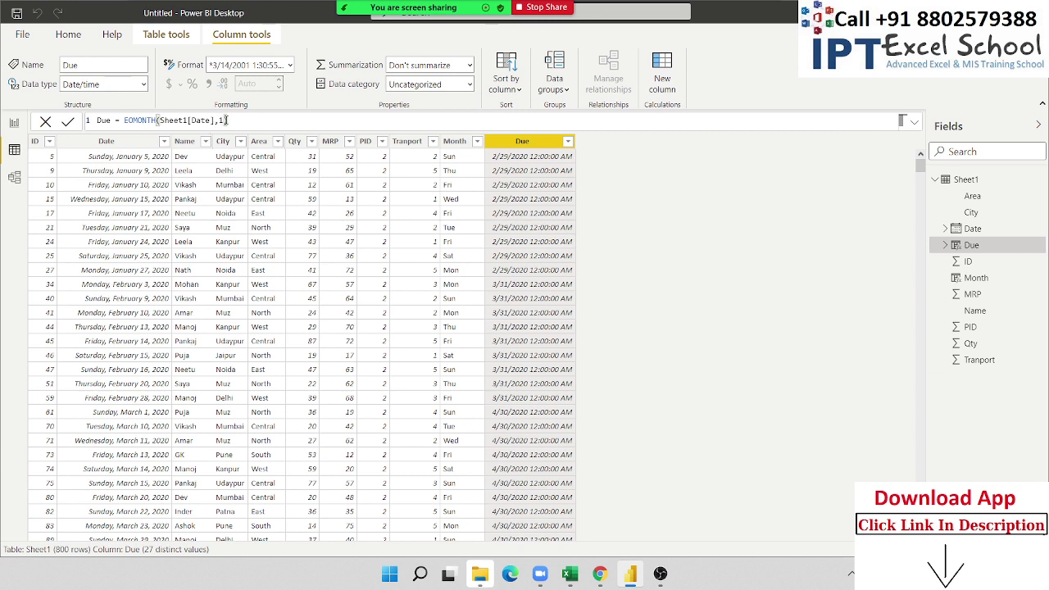
Step: Change the EOMONTH month offset in the Due formula to -1
key(Left)
key(Left)
key(Left)
key(Right)
text(-)
key(Return)
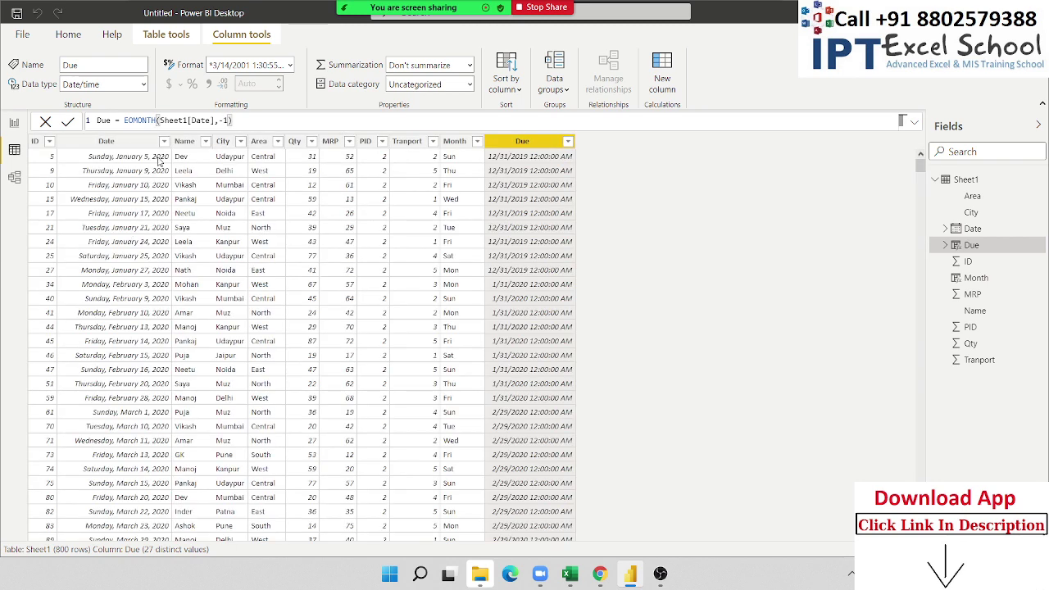
Step: Append +1 to the Due formula, giving each month's first day, e.g. 1/1/2020
click(541, 146)
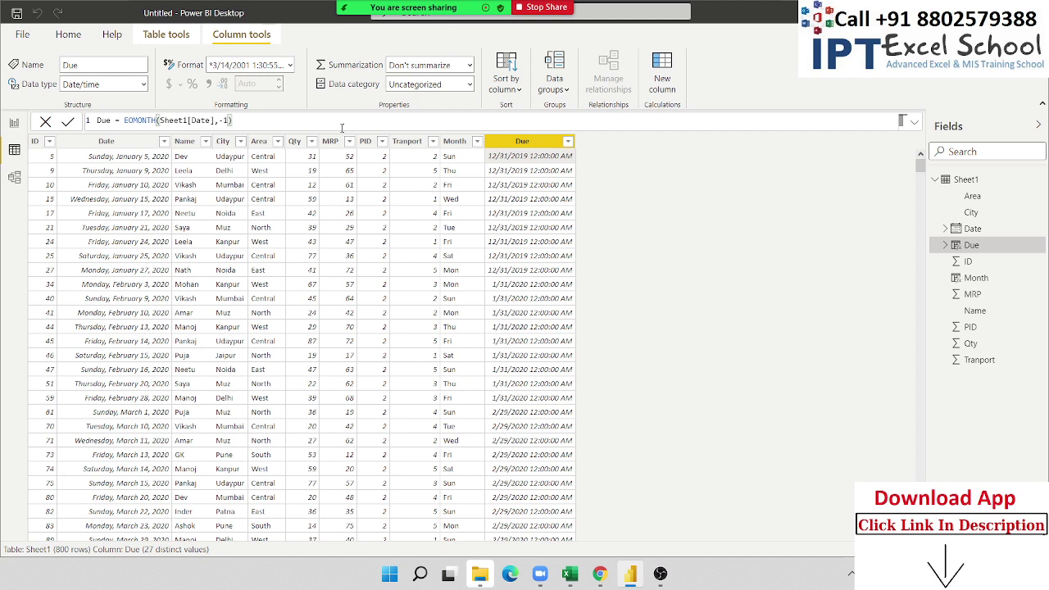
text(+)
text(1)
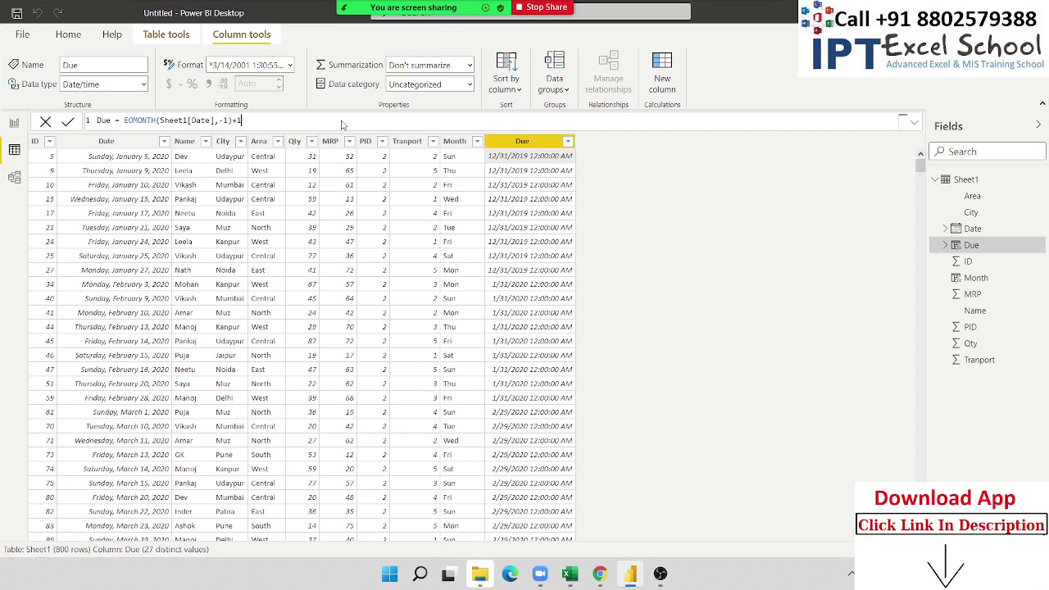
key(Return)
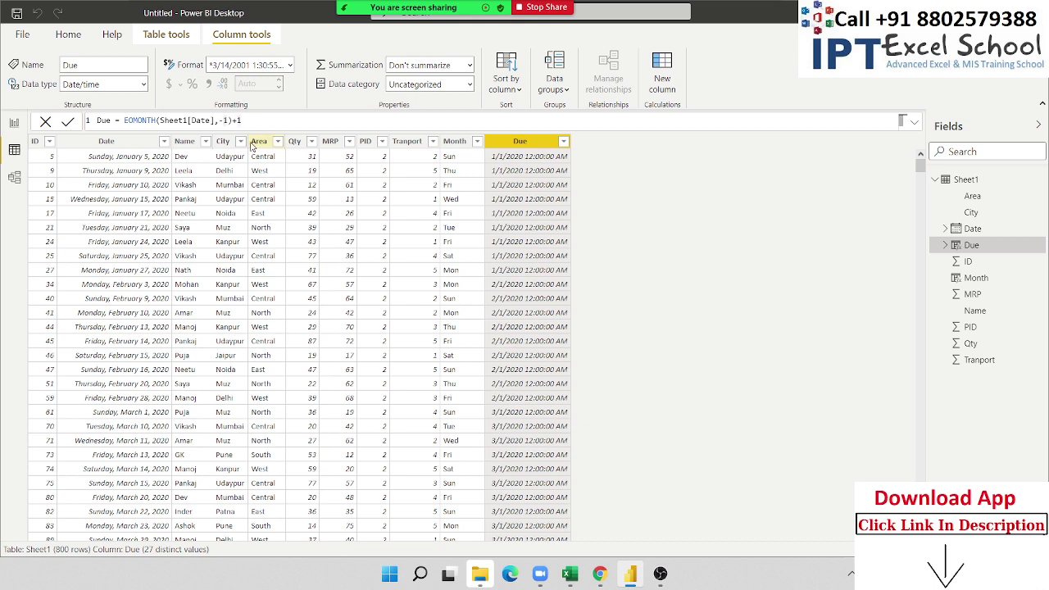
Step: Change the offset to -11 so Due reads EOMONTH(Sheet1[Date],-11)+1
text(1)
key(Return)
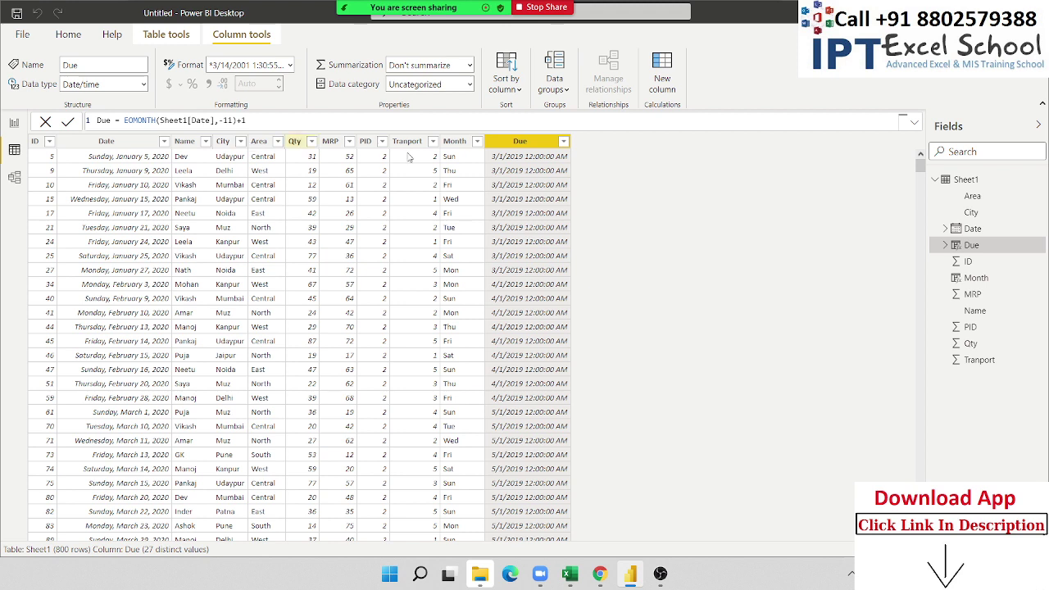
Step: Add a new column named DIF that starts DATEDIFF with Sheet1[Due] as the first date
click(671, 82)
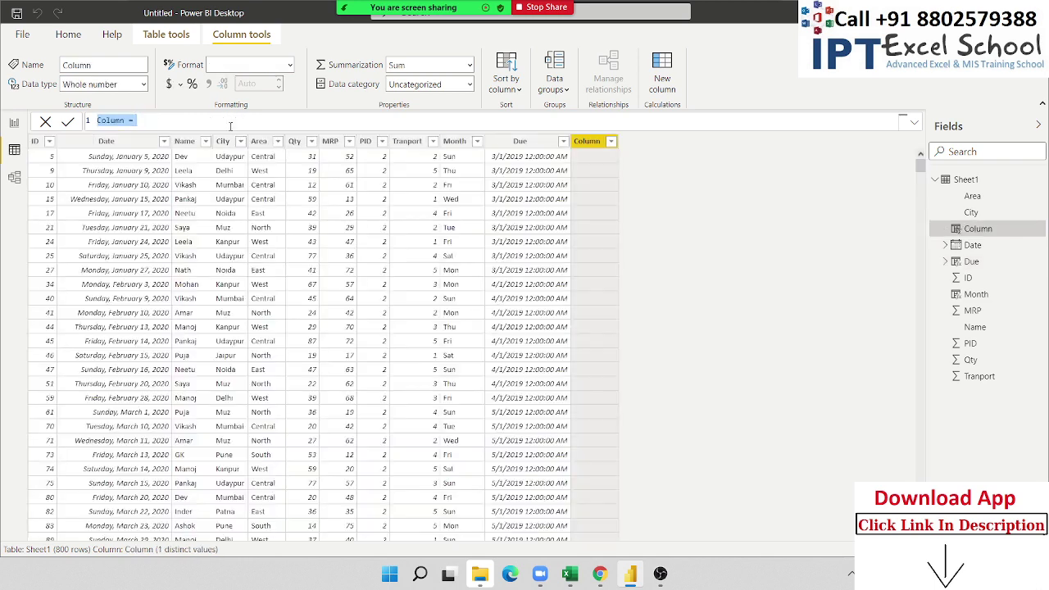
double_click(110, 121)
text(DIF = )
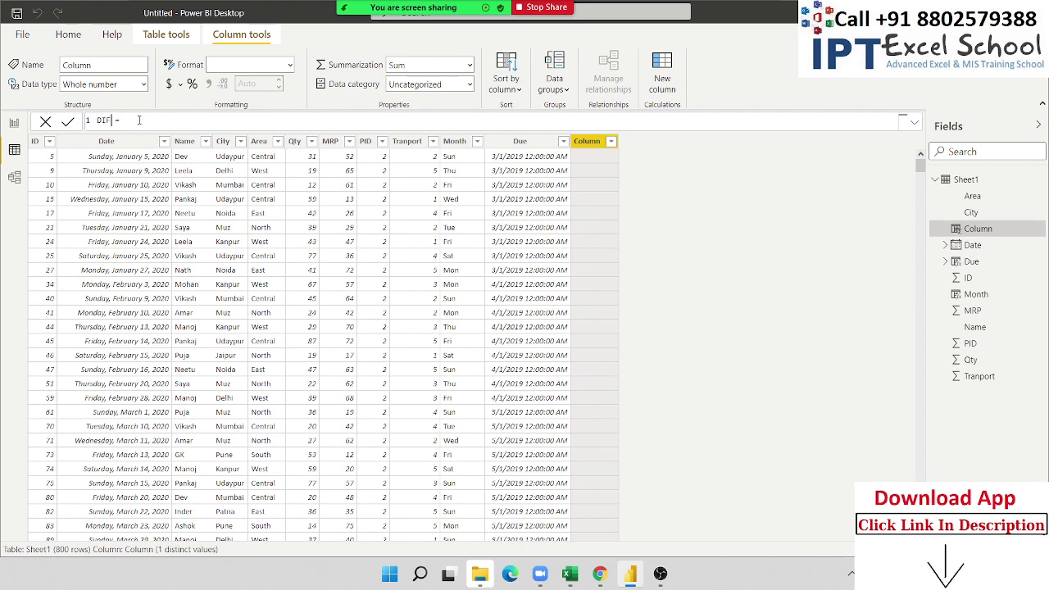
text(date)
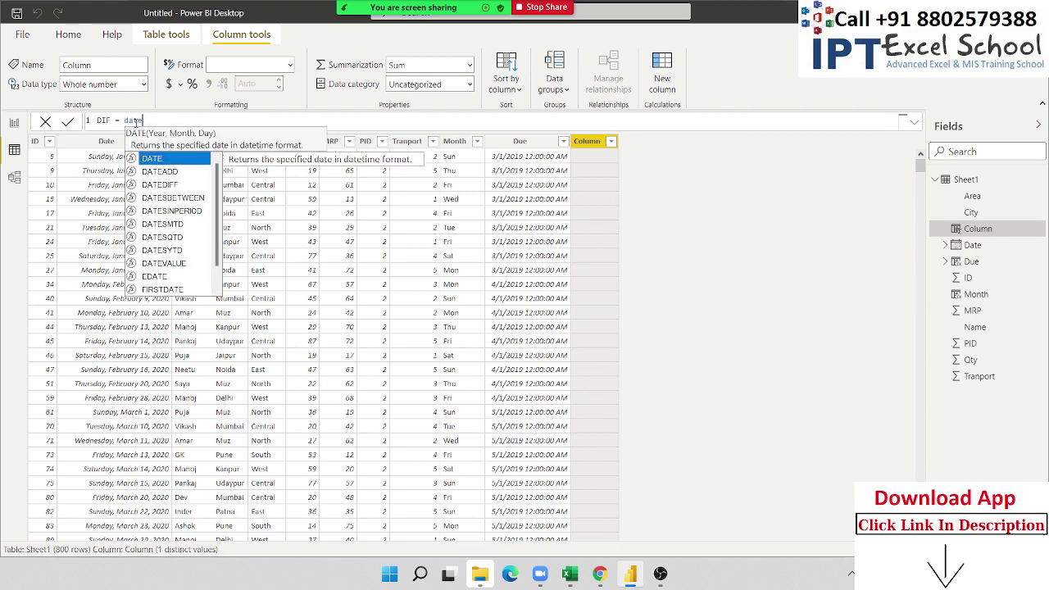
key(Down)
key(Down)
key(Tab)
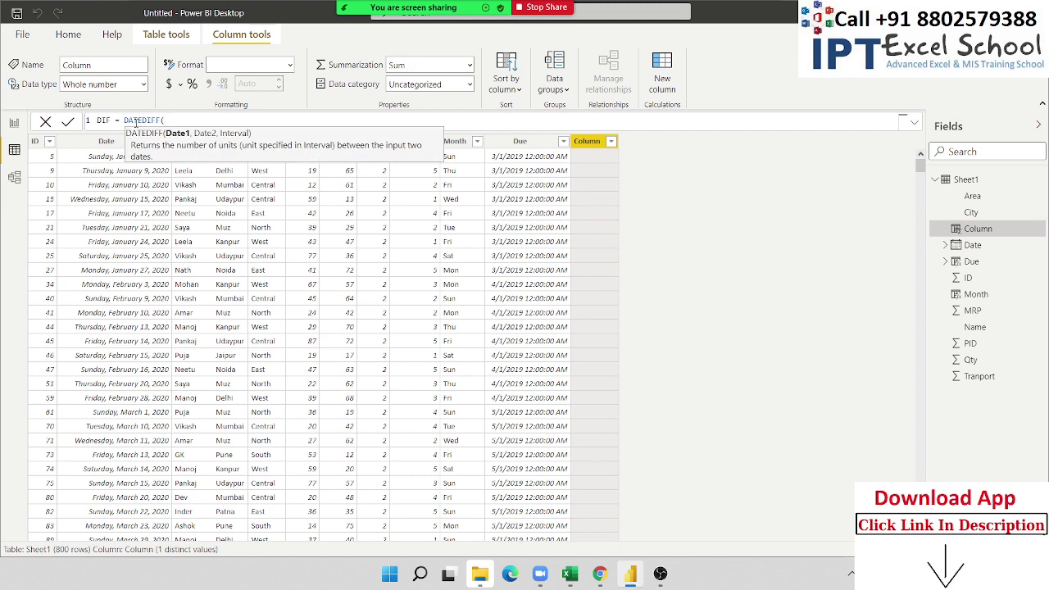
text(date)
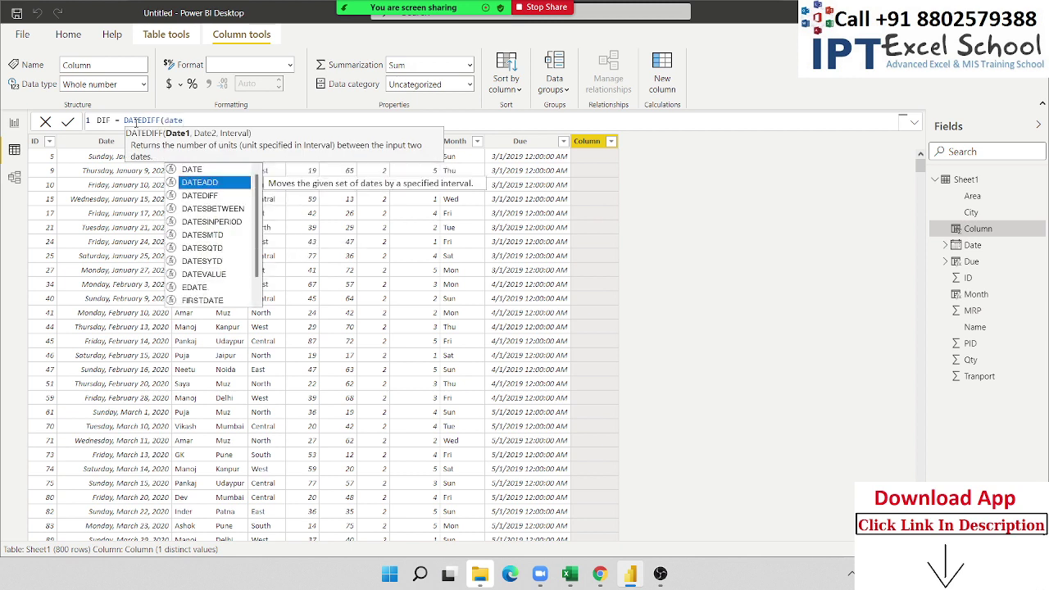
key(Down)
key(Down)
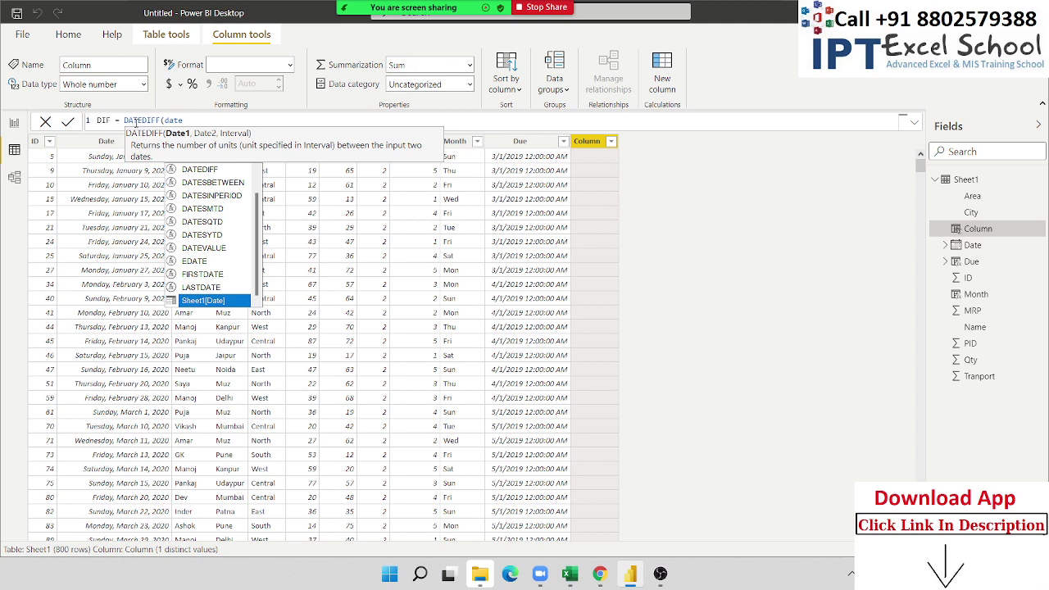
key(BackSpace)
key(BackSpace)
key(BackSpace)
key(BackSpace)
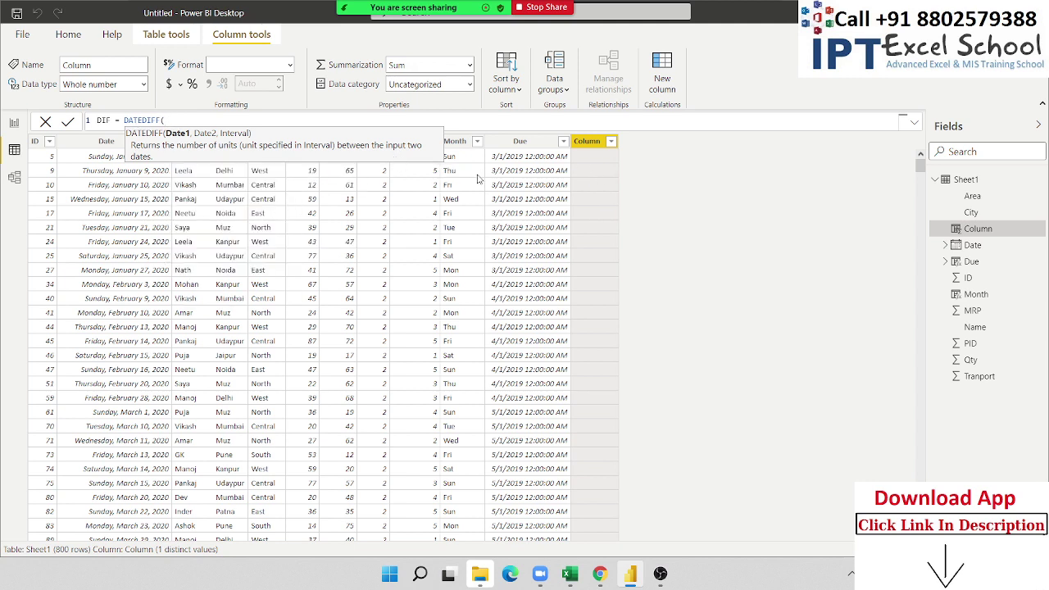
text(du)
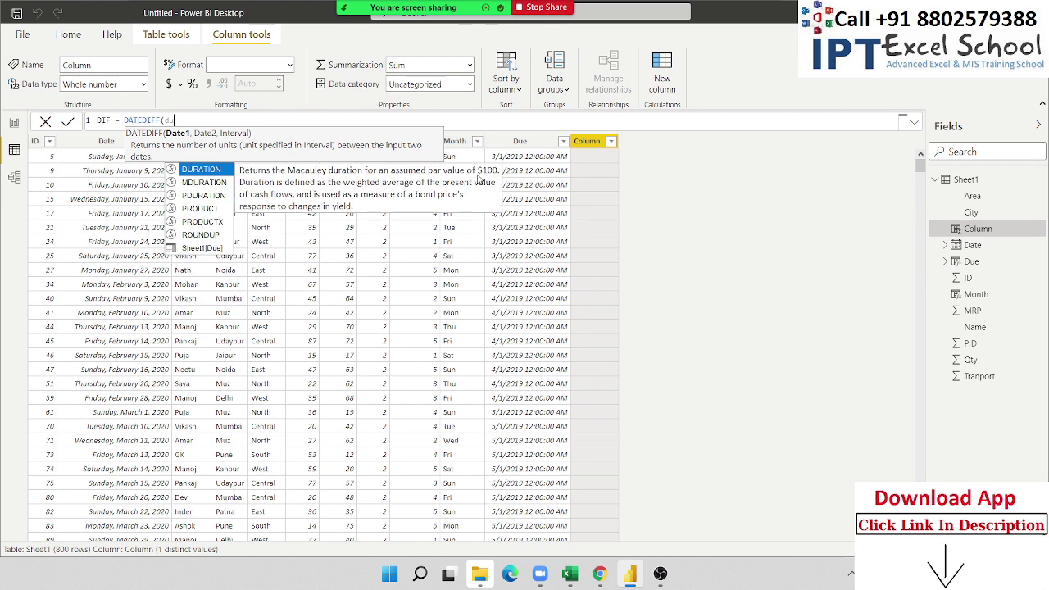
key(Up)
key(Tab)
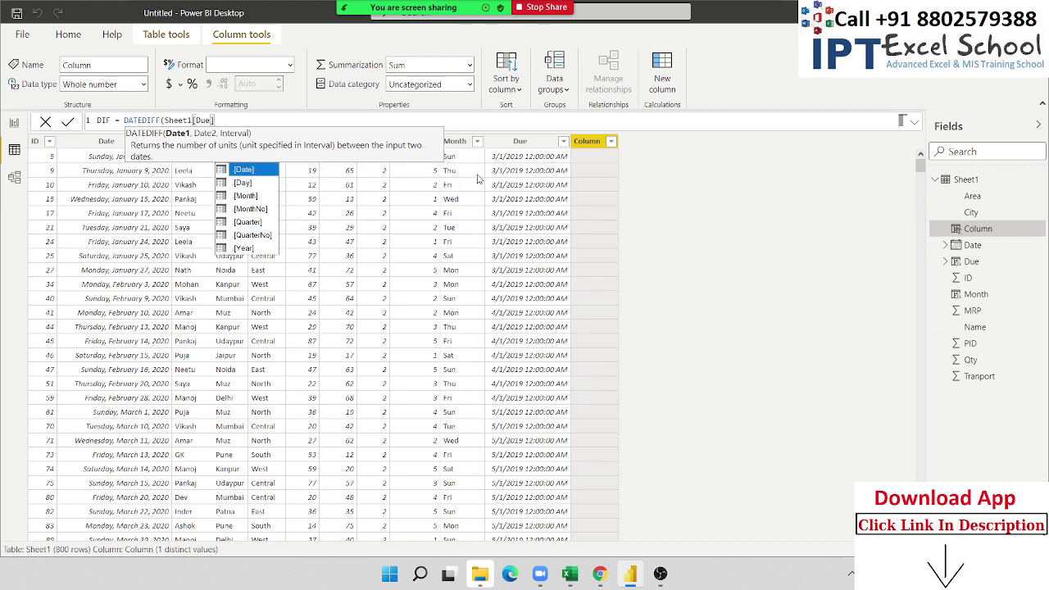
Step: Complete and commit DIF = DATEDIFF(Sheet1[Due],Sheet1[Date],MONTH)
text(,dat)
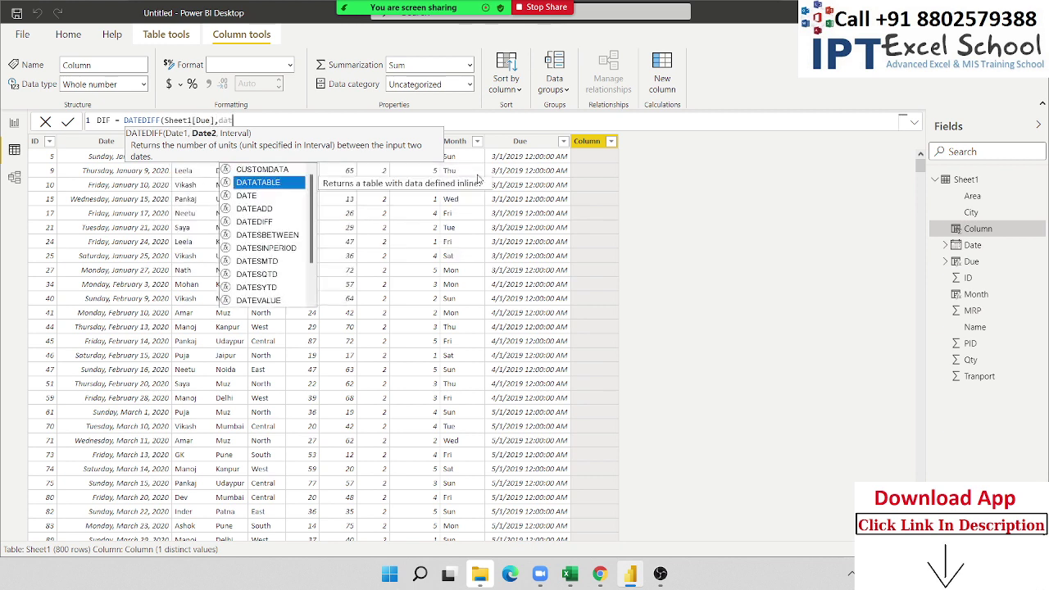
text(e)
key(Down)
key(Down)
key(Down)
key(Down)
key(Down)
key(Down)
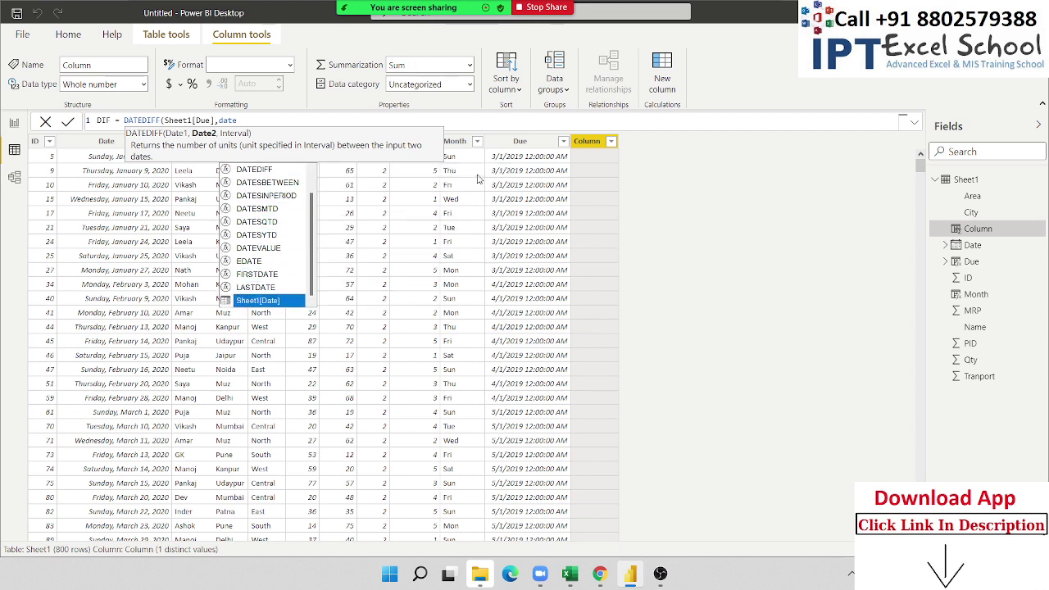
key(Tab)
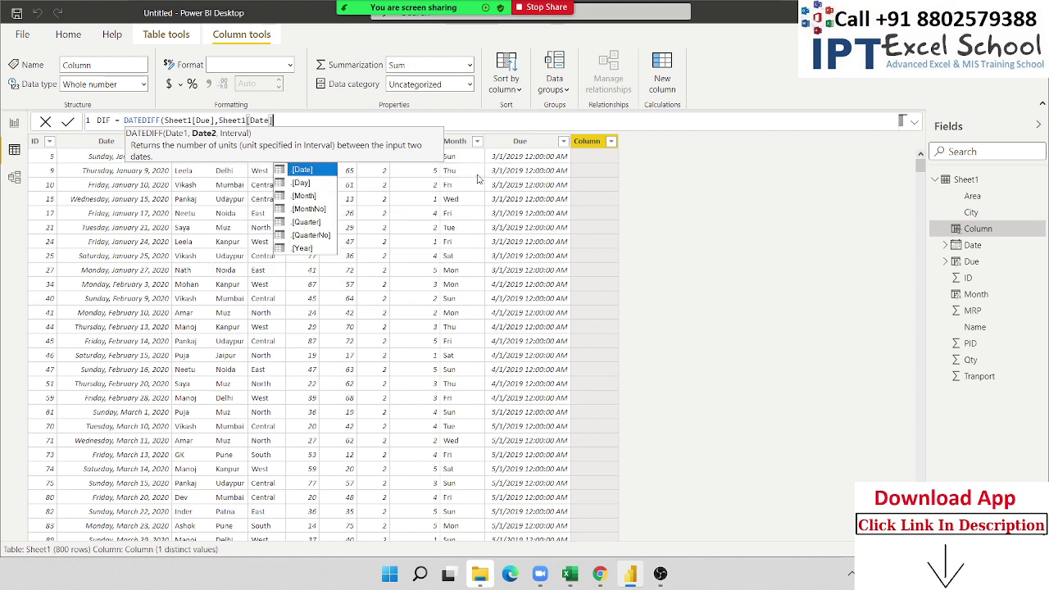
text(,)
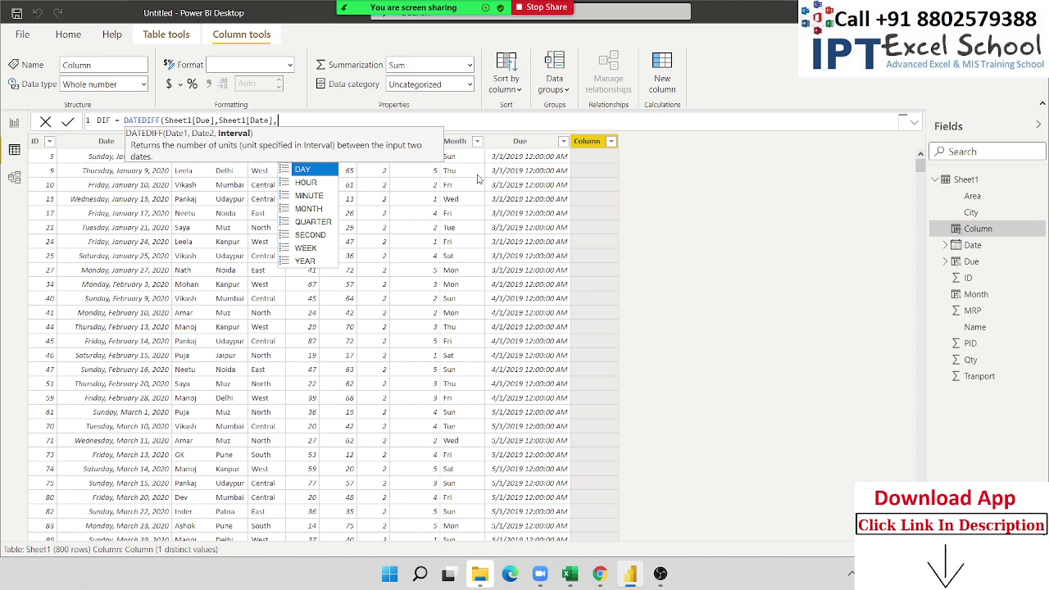
key(Down)
key(Down)
key(Down)
key(Down)
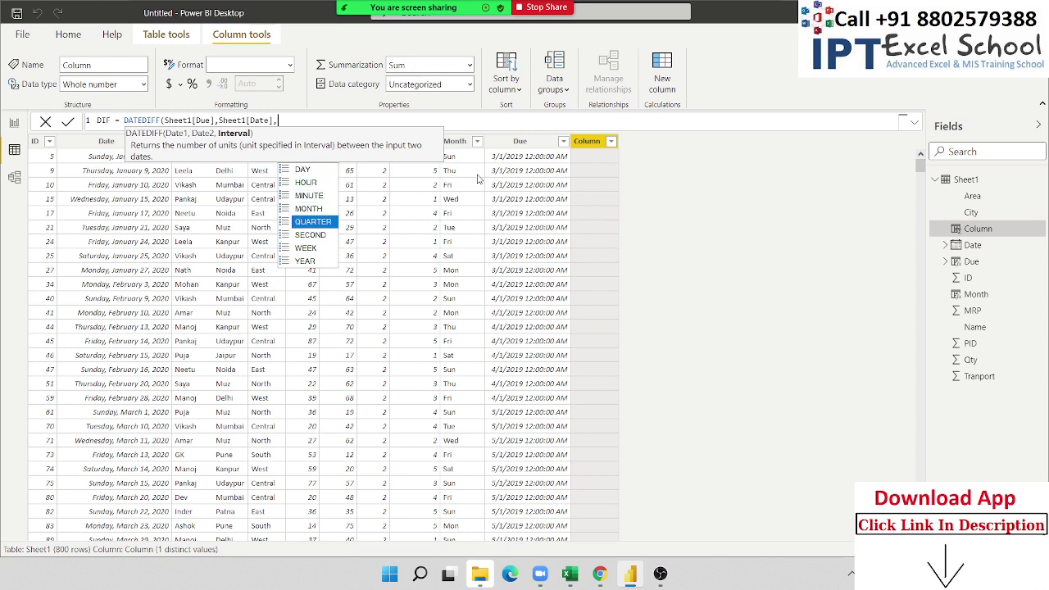
key(Down)
key(Up)
key(Up)
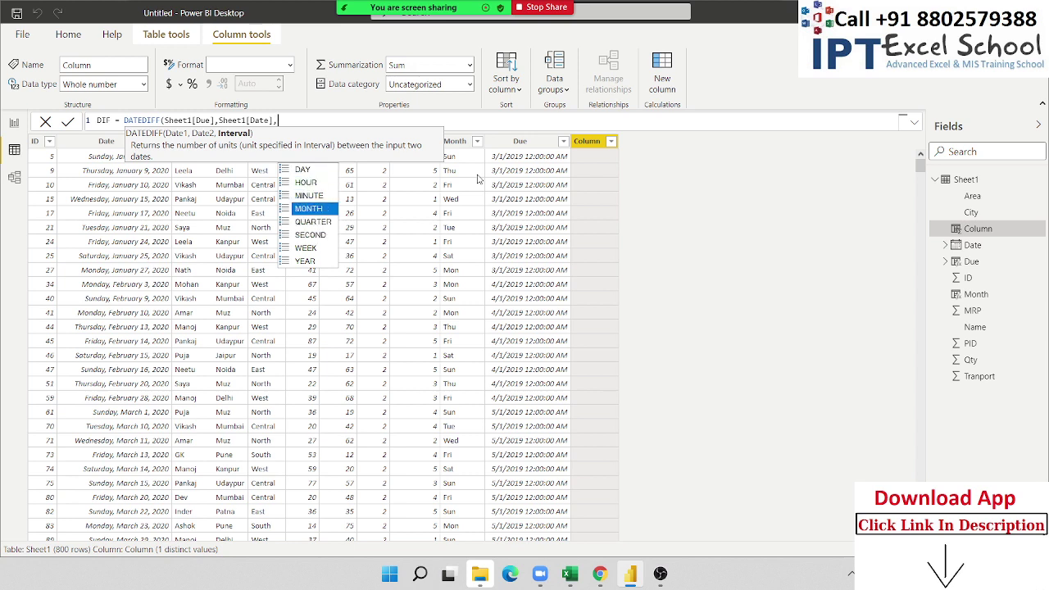
key(Tab)
key(Return)
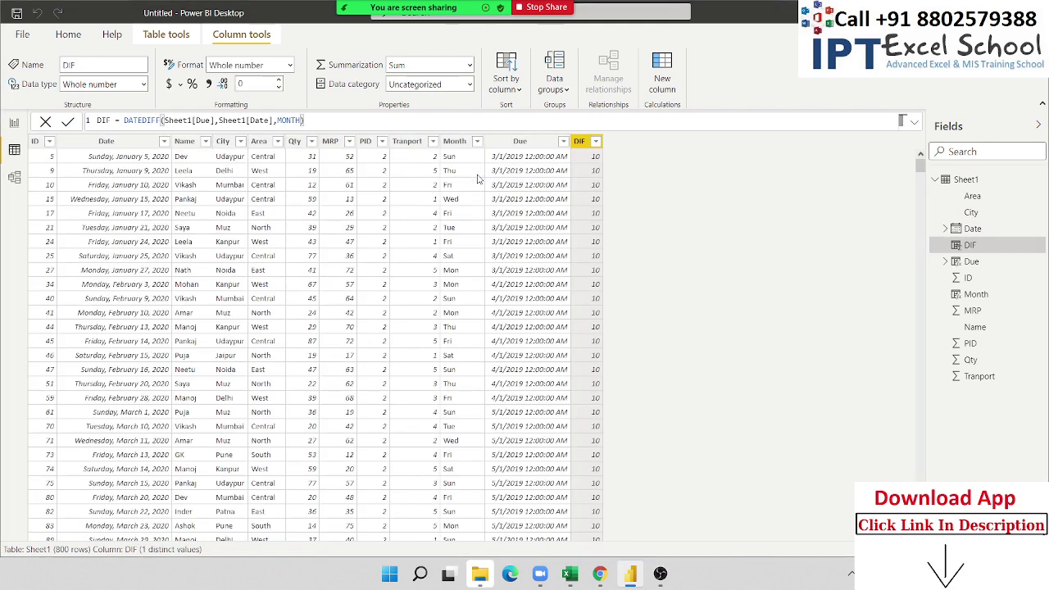
Step: Reopen the DIF formula and select its MONTH interval argument
click(306, 125)
double_click(288, 120)
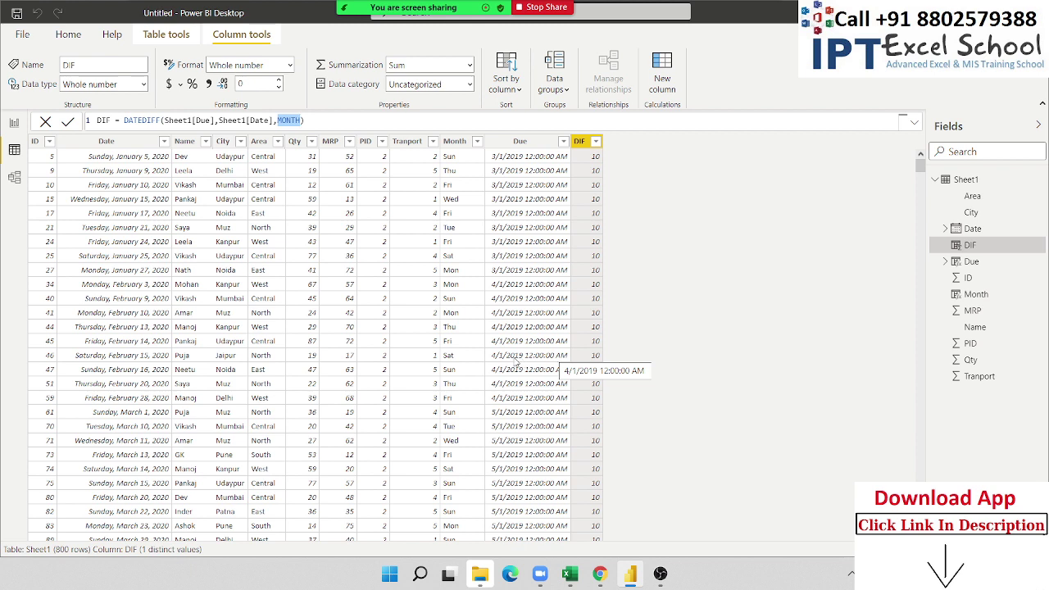
click(305, 120)
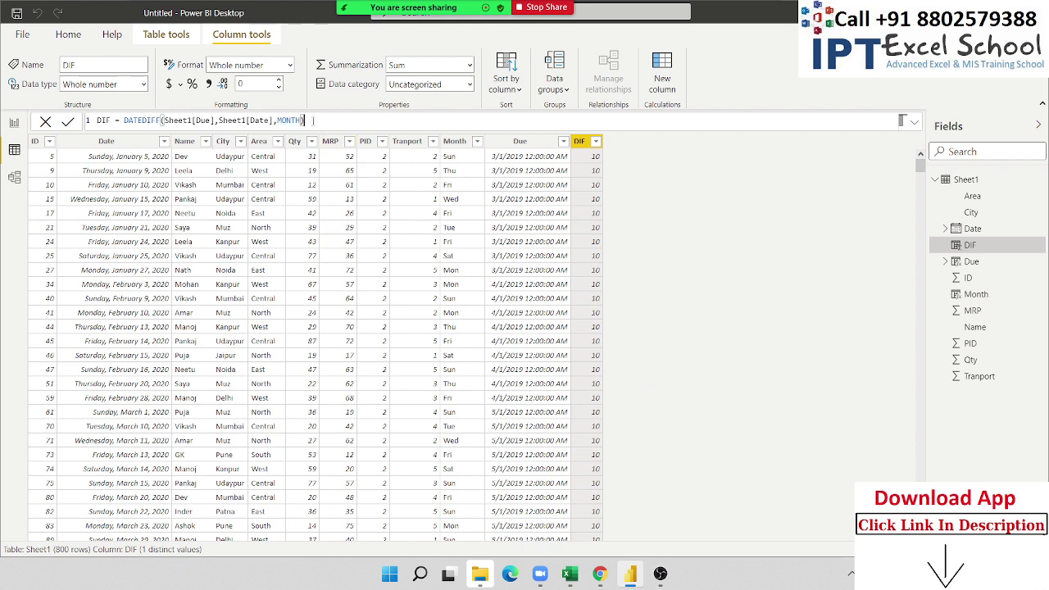
Step: Replace the DATEDIFF expression with Sheet1[Due]-Sheet1[Date].[Date] and commit the DIF formula
shift+click(130, 120)
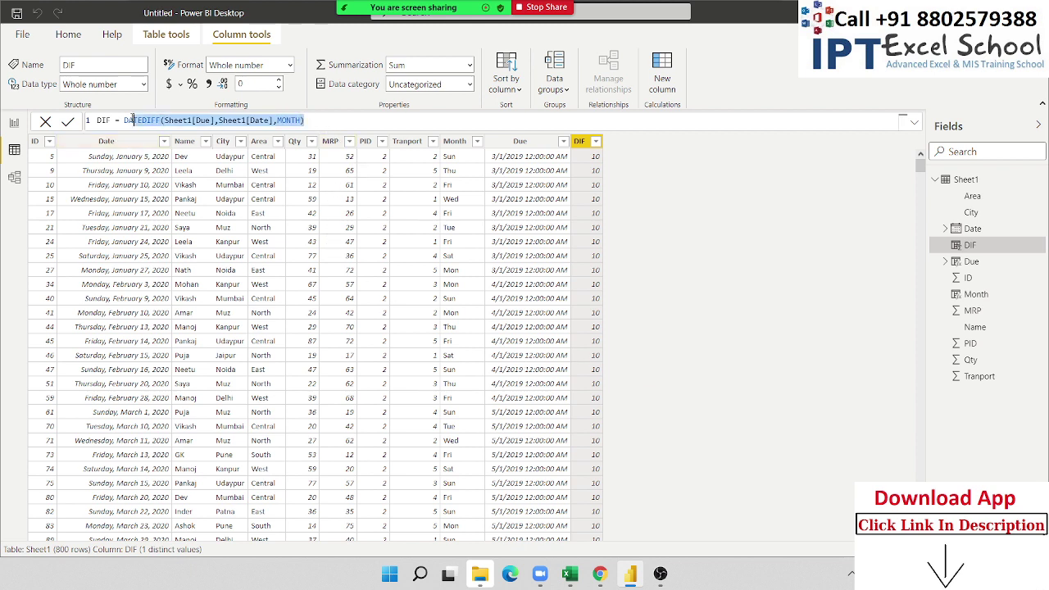
shift+click(125, 120)
key(BackSpace)
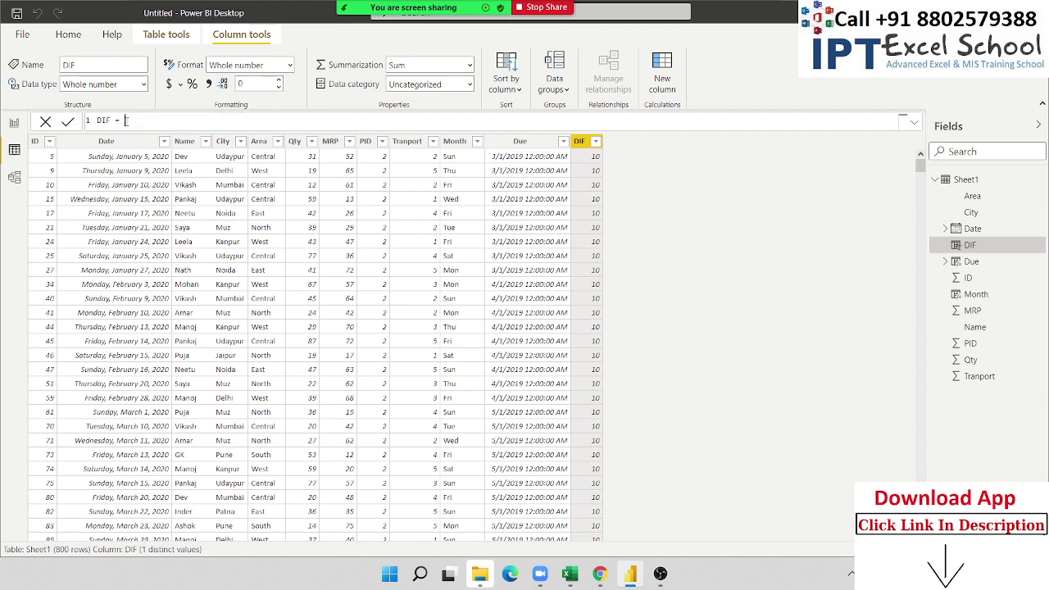
text(D)
key(BackSpace)
text(Sheet1[Due)
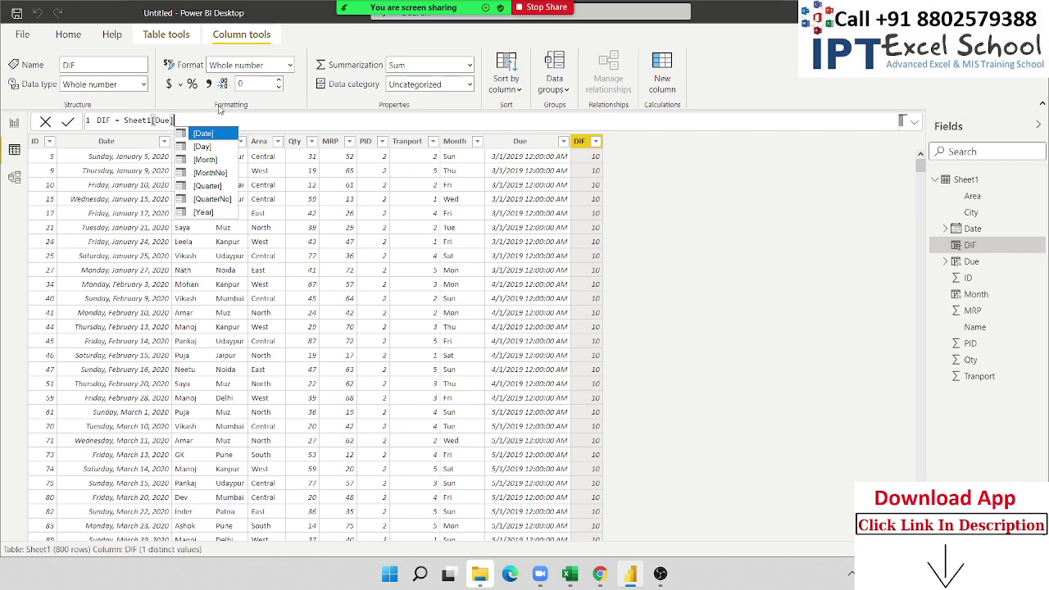
text(]-date)
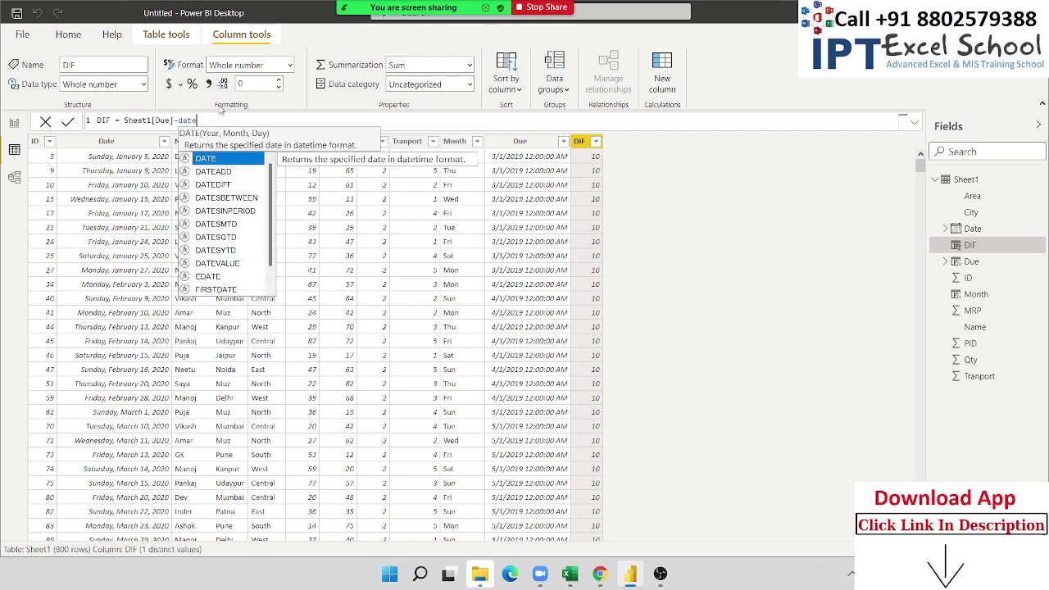
key(Down)
key(Down)
key(Down)
key(Down)
key(Down)
key(Down)
key(Down)
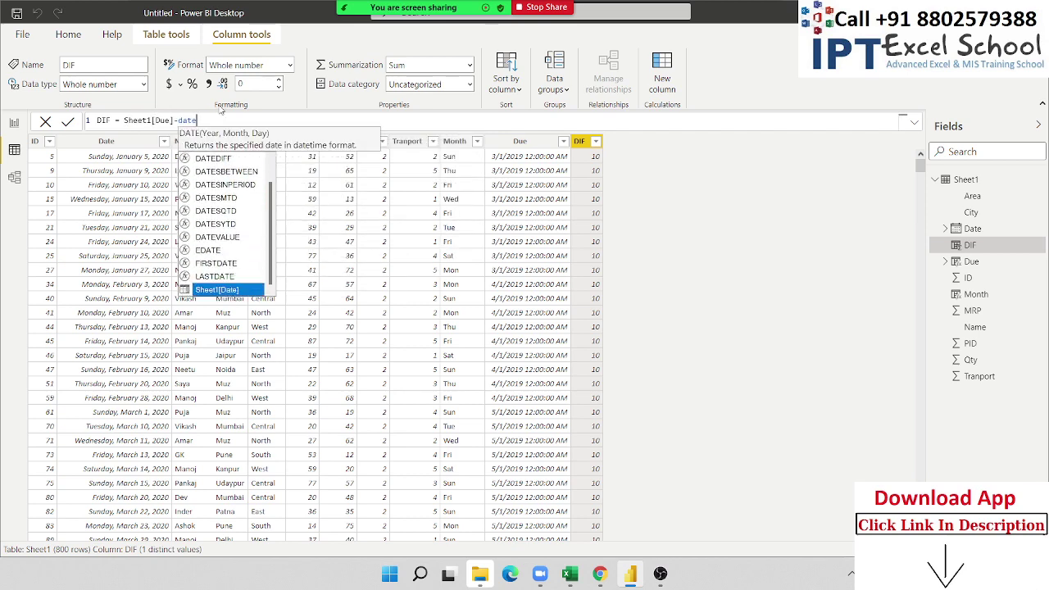
key(Tab)
text(.)
key(Tab)
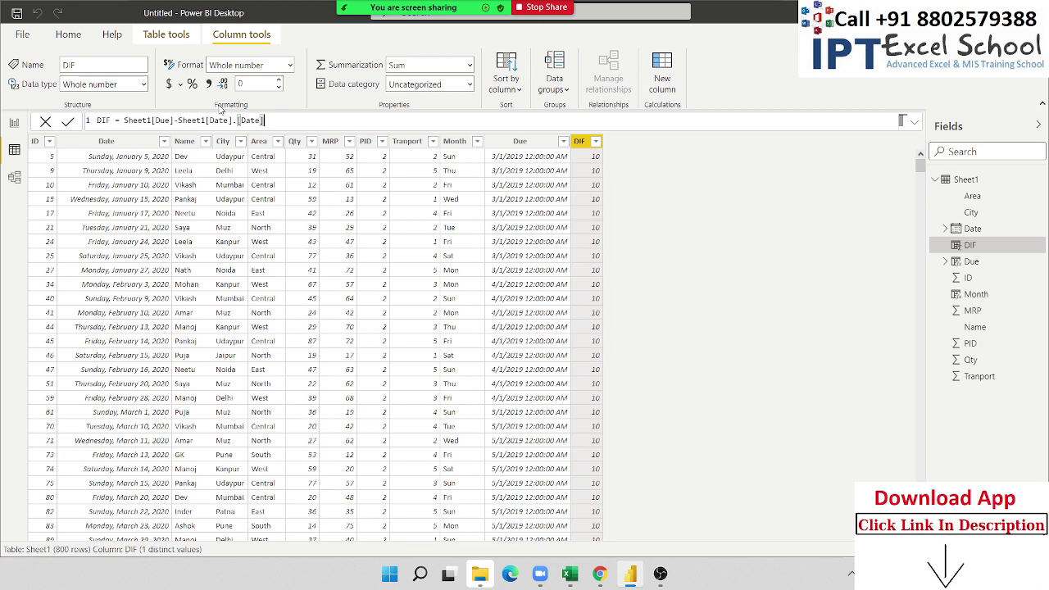
key(Return)
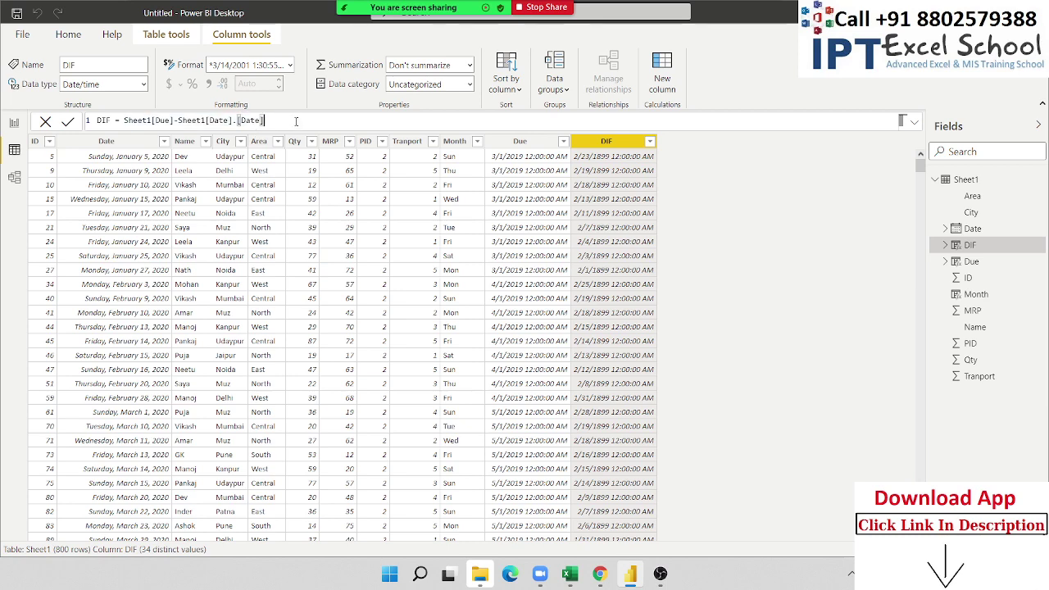
Step: Erase the end of the DIF formula to begin rewriting it
key(BackSpace)
key(BackSpace)
key(BackSpace)
key(BackSpace)
key(BackSpace)
key(BackSpace)
key(BackSpace)
key(BackSpace)
key(BackSpace)
key(BackSpace)
key(BackSpace)
key(BackSpace)
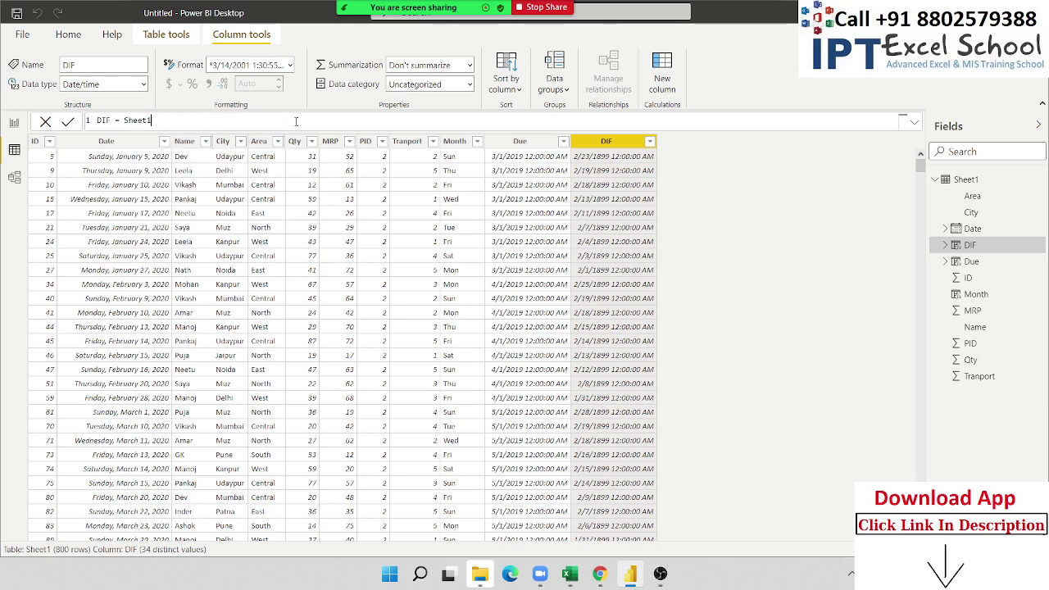
key(BackSpace)
key(BackSpace)
key(BackSpace)
key(BackSpace)
Step: Try several function names after 'DIF = ', erasing each attempt, including WEEKDAY
text(net)
key(BackSpace)
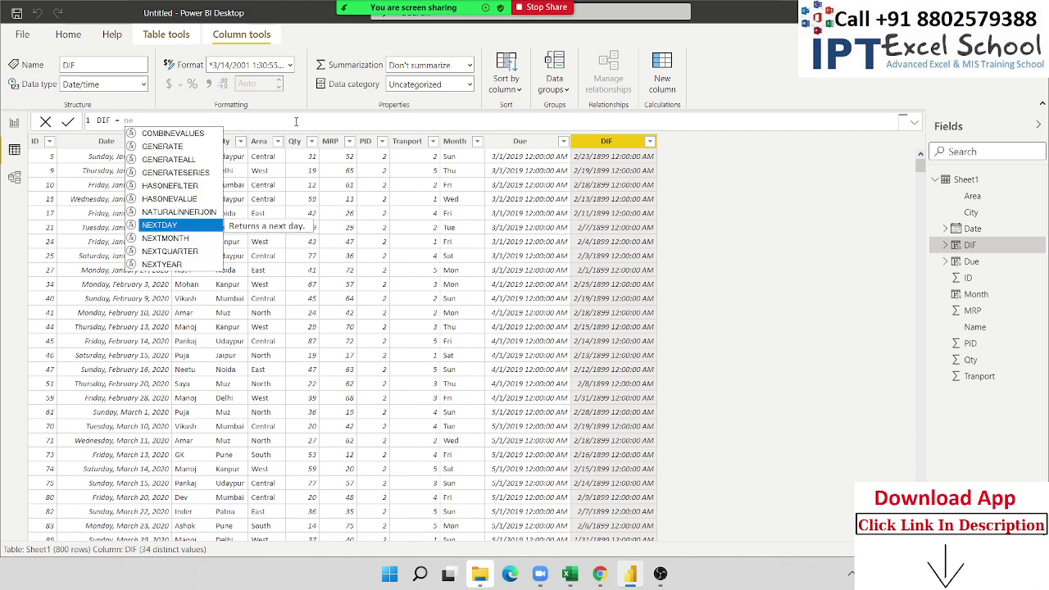
text(t)
key(BackSpace)
key(BackSpace)
key(BackSpace)
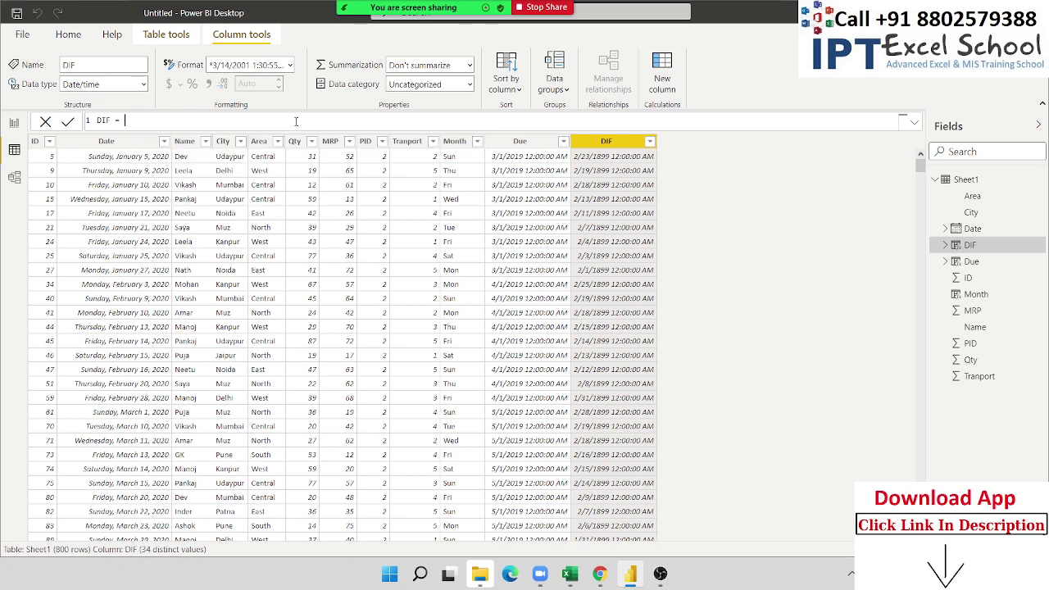
text(wo)
key(BackSpace)
key(BackSpace)
text(we)
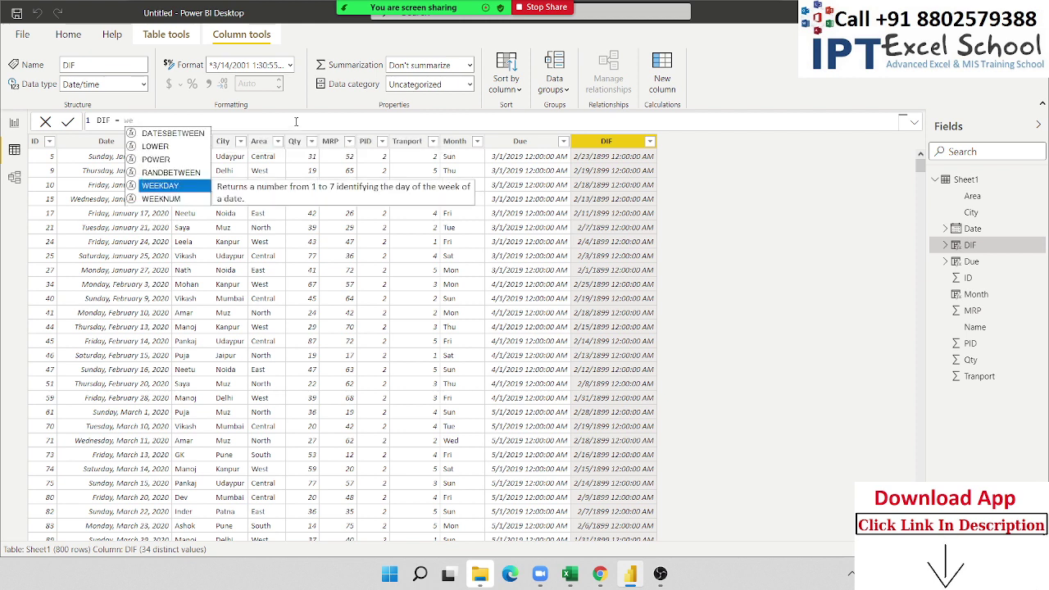
key(BackSpace)
key(BackSpace)
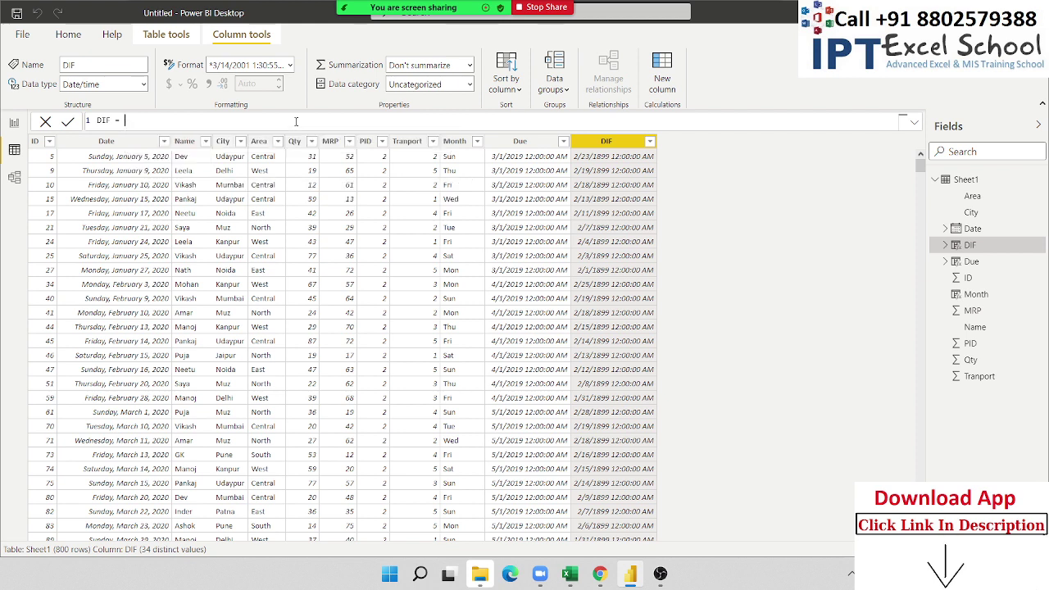
text(w)
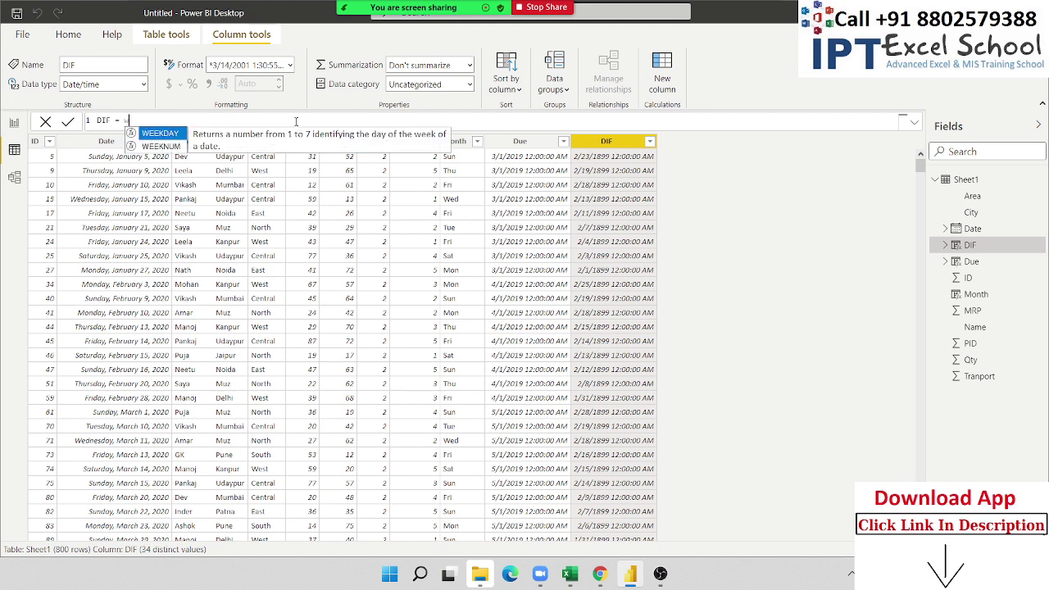
key(BackSpace)
Step: Compare NEXTDAY, NEXTQUARTER and NEXTYEAR, then insert NEXTQUARTER into the DIF formula
text(n)
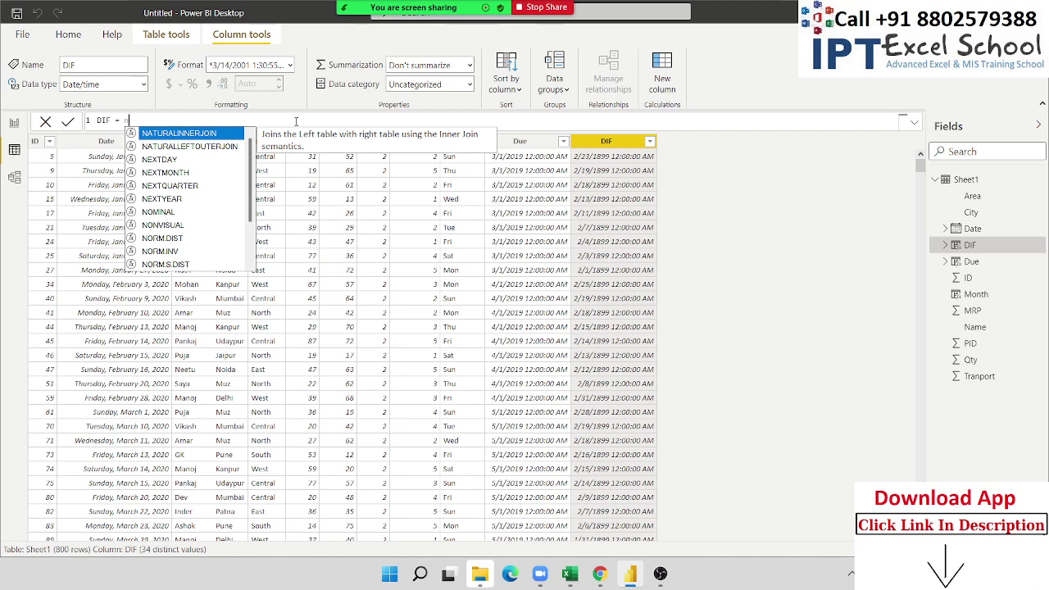
key(Down)
key(Down)
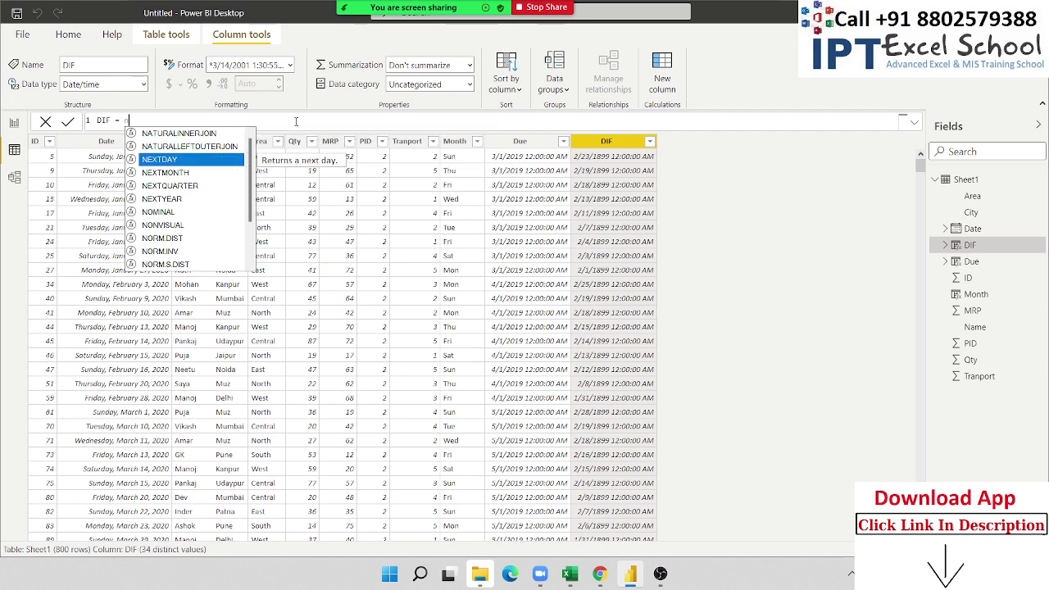
key(Down)
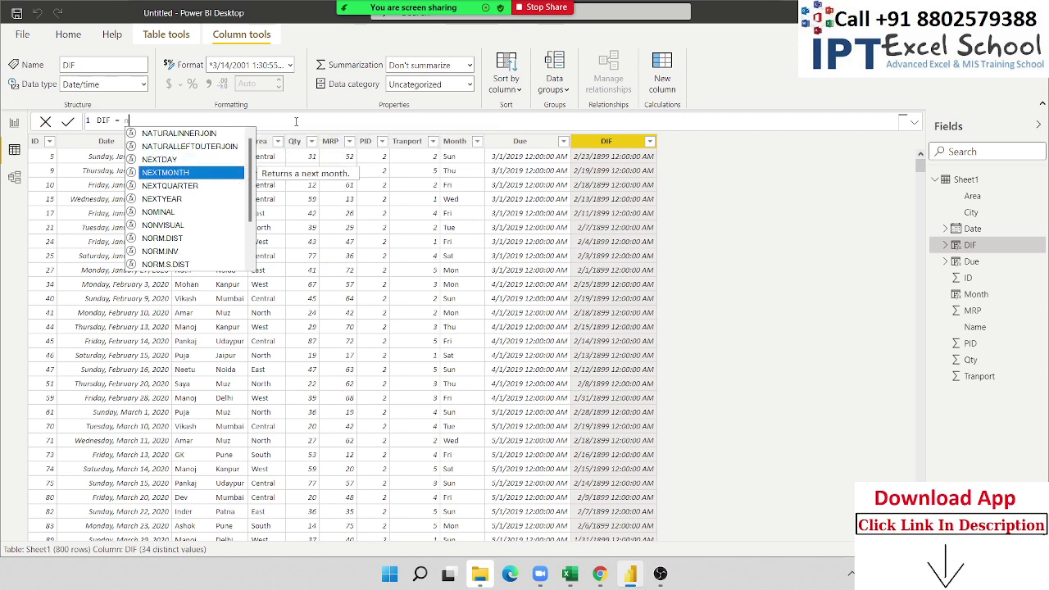
key(Down)
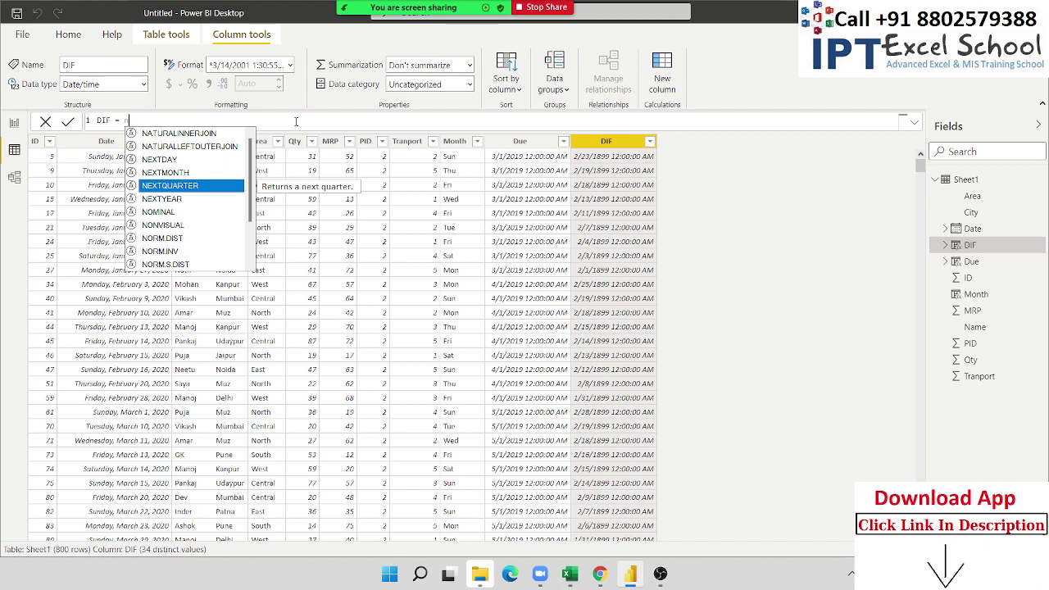
key(Down)
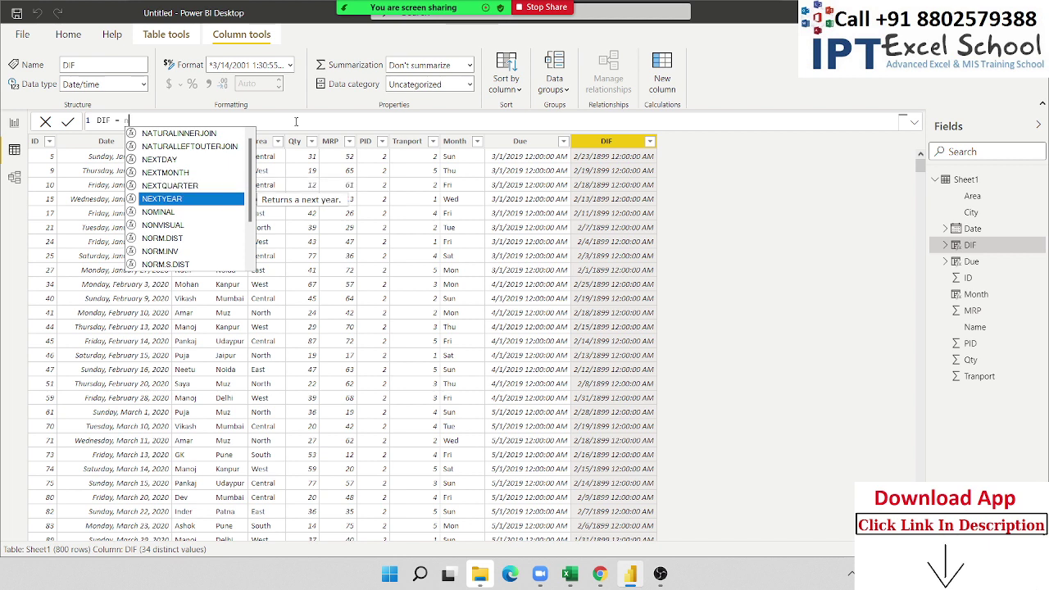
key(Up)
key(Up)
key(Up)
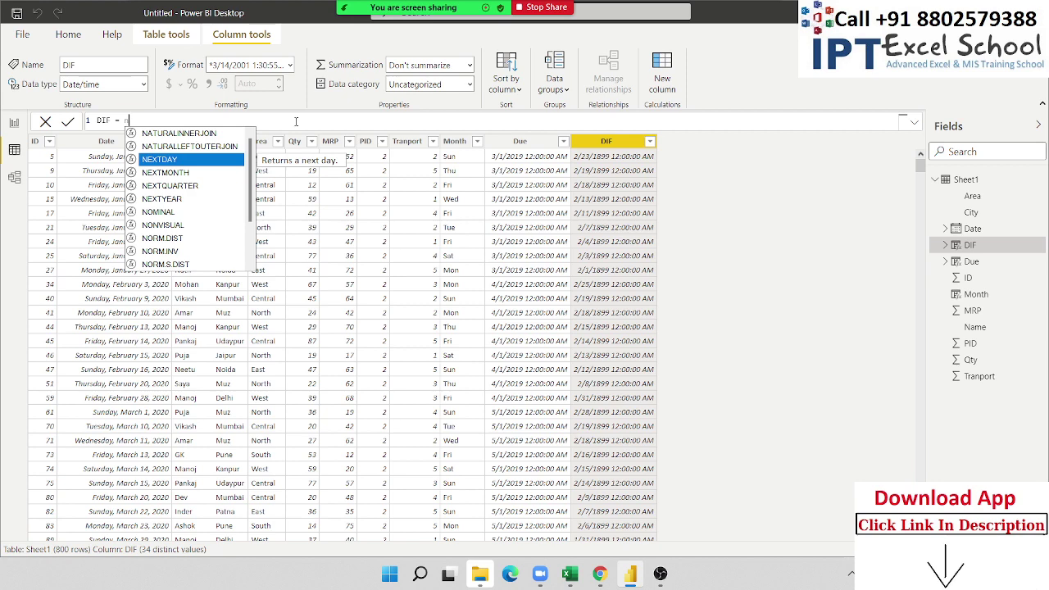
key(Down)
key(Down)
key(Tab)
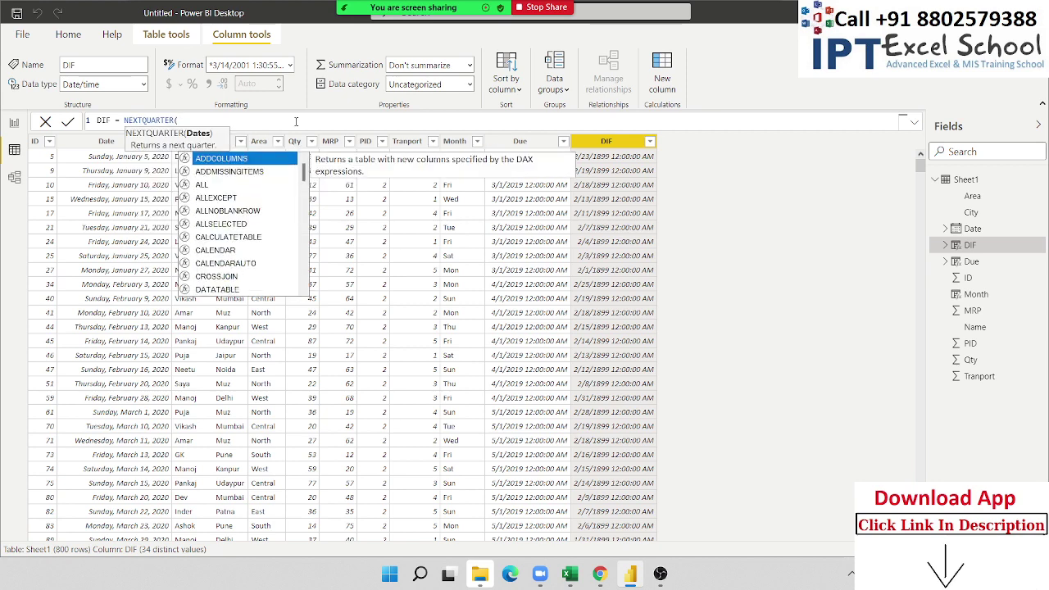
Step: Commit DIF = NEXTQUARTER(Sheet1[Date])
text(date)
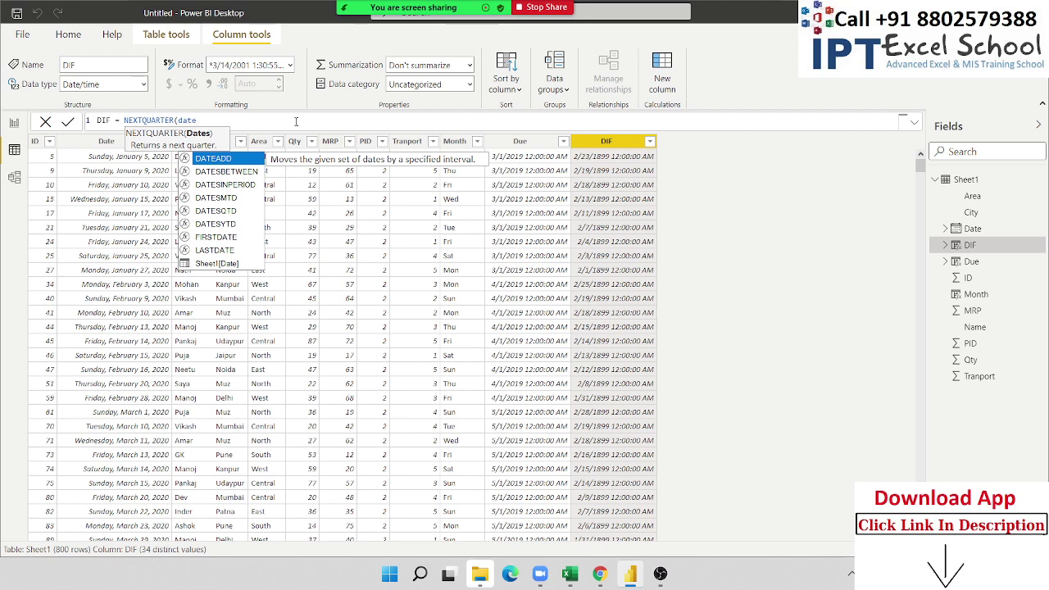
key(Down)
key(Down)
key(Down)
key(Down)
key(Tab)
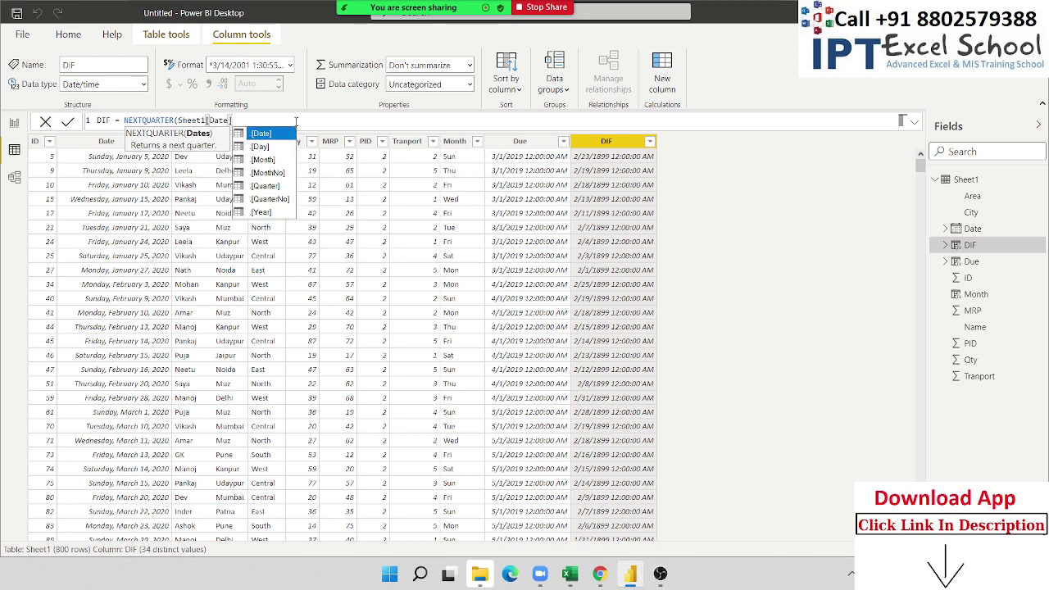
text())
key(Return)
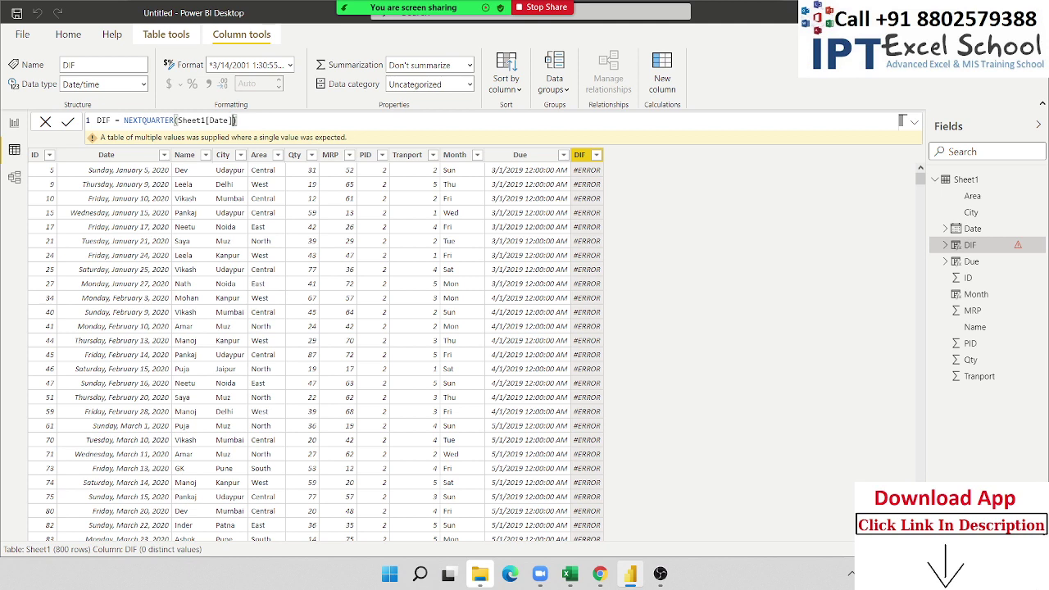
Step: Add the [Date] level so DIF = NEXTQUARTER(Sheet1[Date].[Date]), and commit again
click(234, 121)
mouse_move(252, 140)
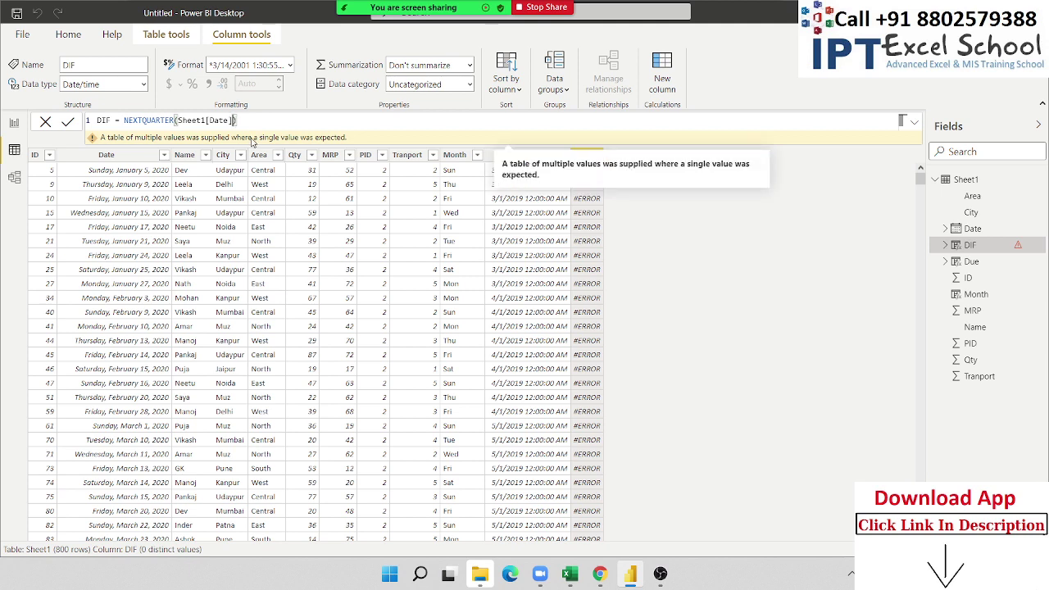
text(.)
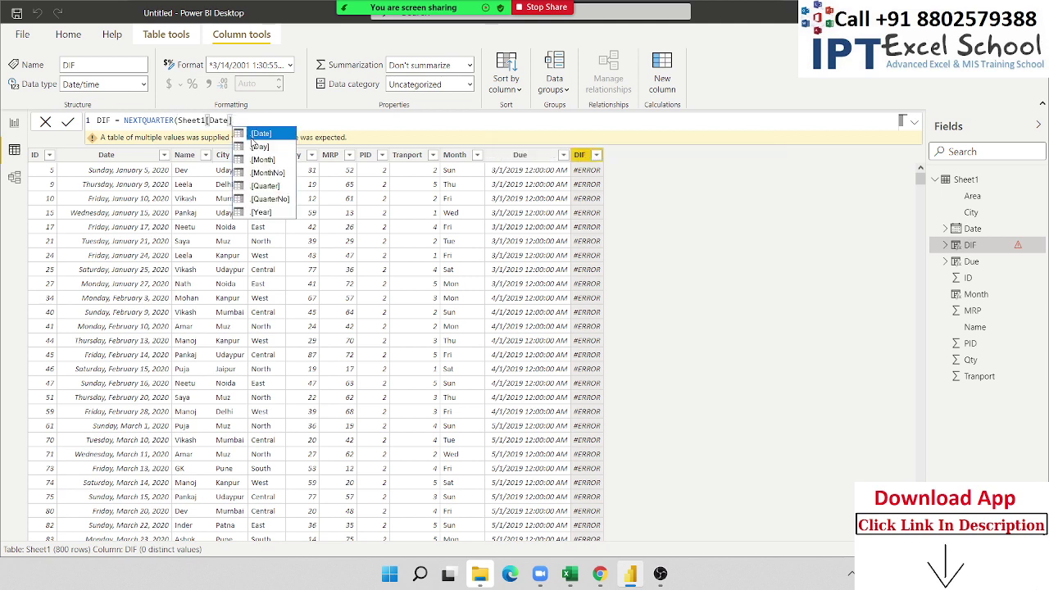
text(,)
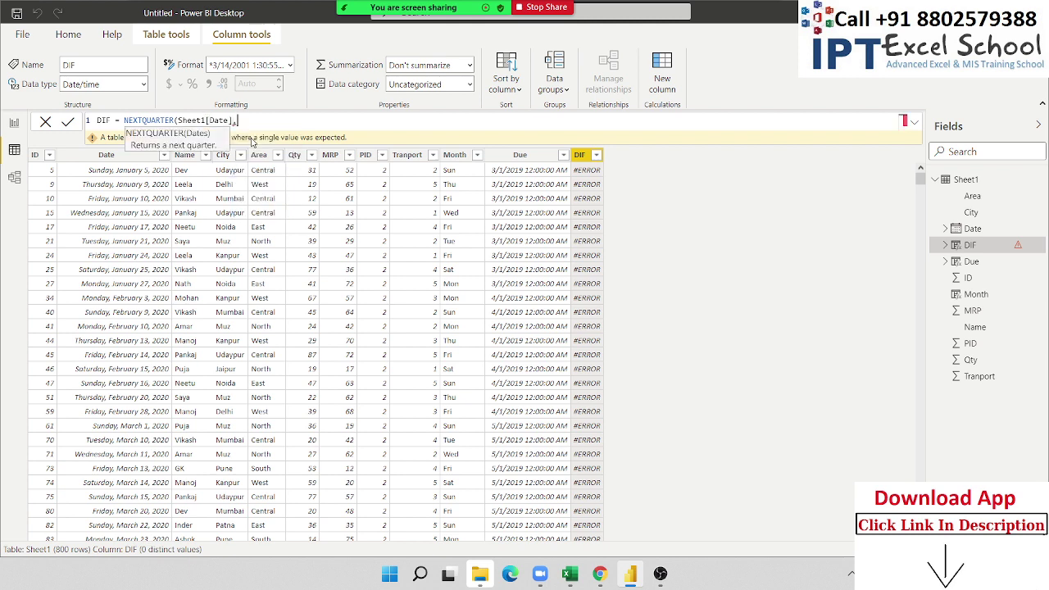
key(BackSpace)
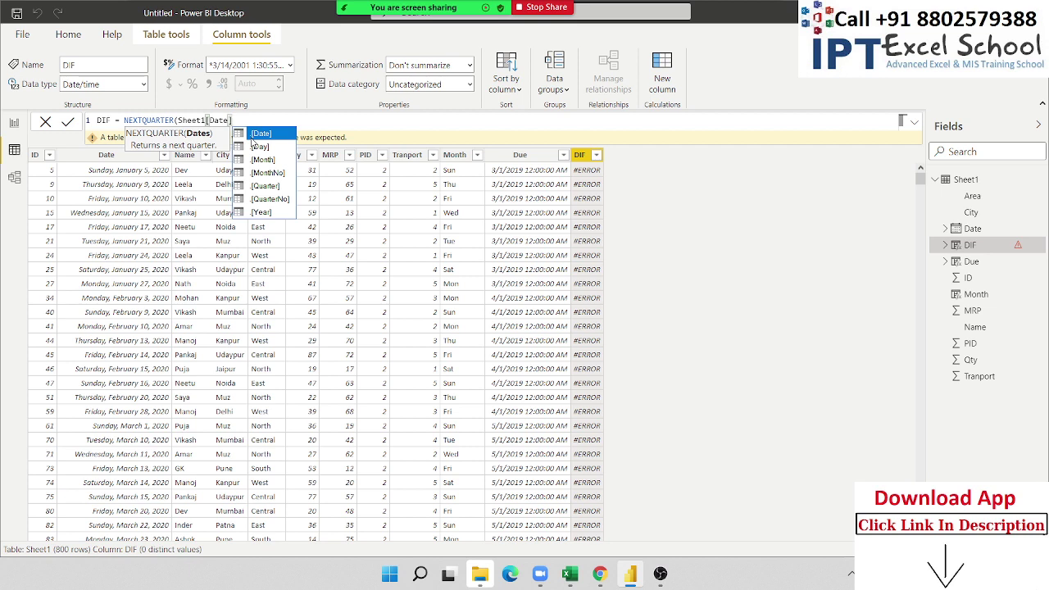
key(Tab)
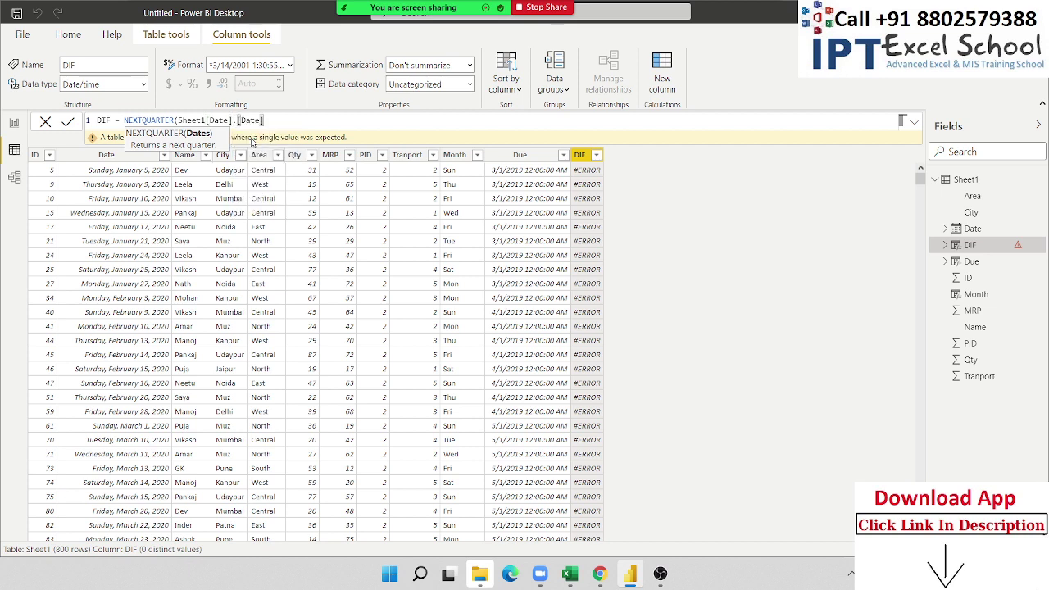
text())
key(Return)
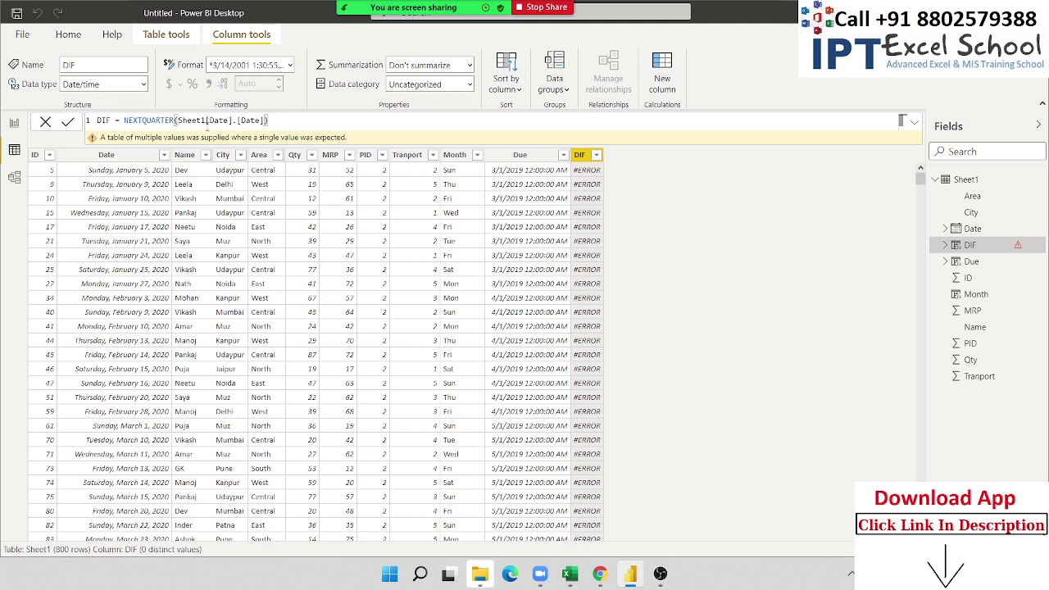
Step: Select the NEXTQUARTER expression in the formula bar for replacement
drag(270, 120, 97, 120)
click(143, 119)
drag(127, 120, 269, 121)
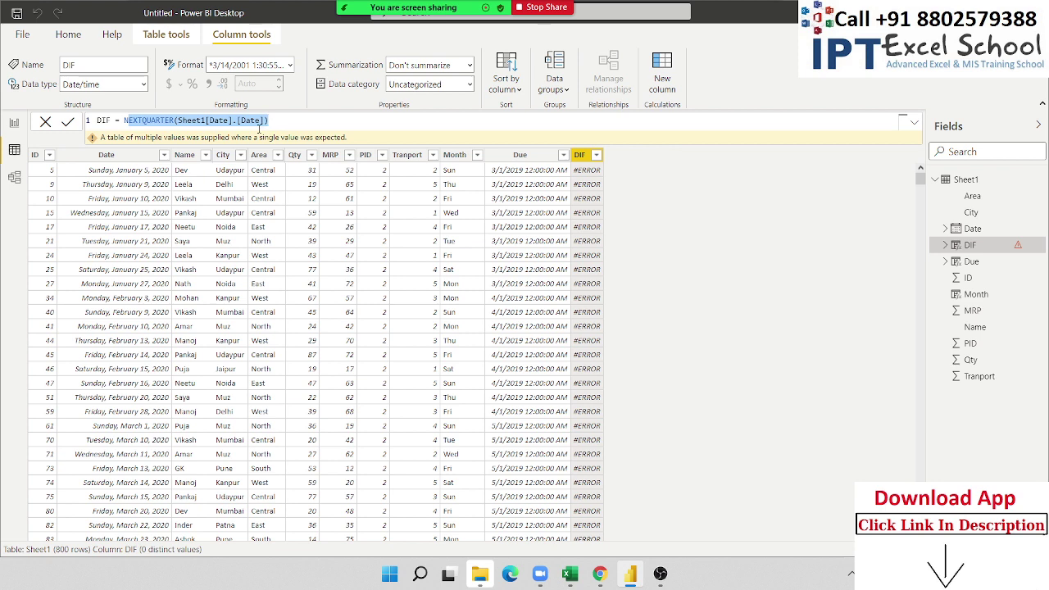
Step: Replace NEXTQUARTER with the DATEADD function in the DIF formula
key(BackSpace)
key(BackSpace)
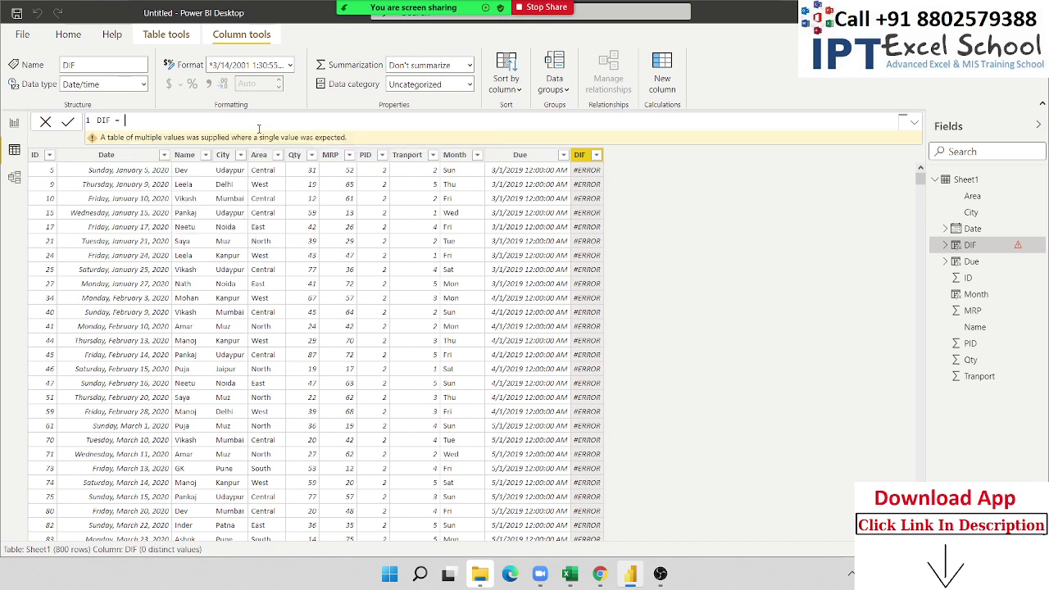
text(n)
key(BackSpace)
text(d)
key(BackSpace)
key(Down)
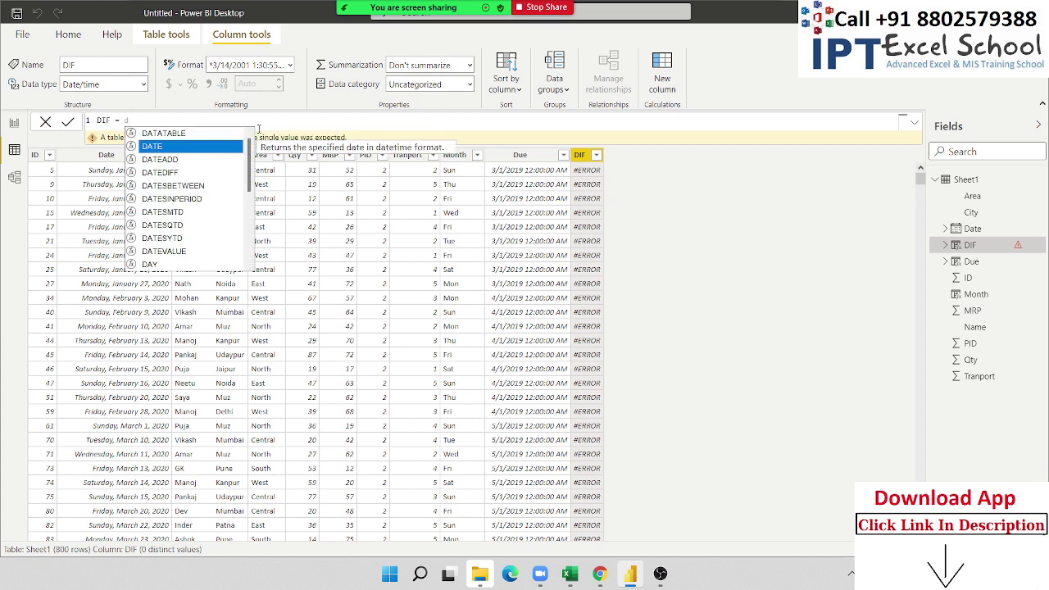
key(Down)
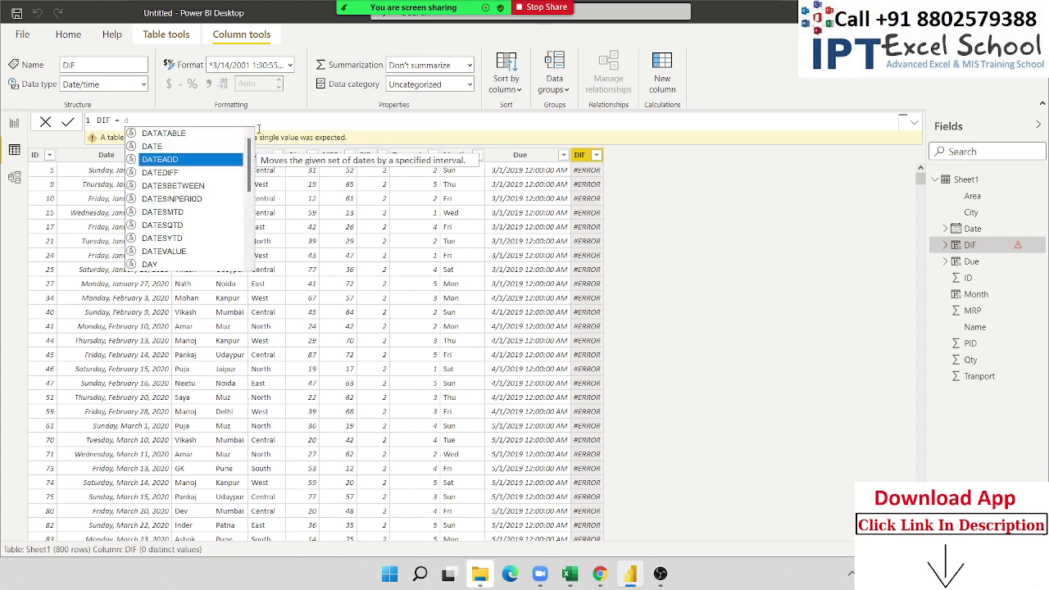
key(Tab)
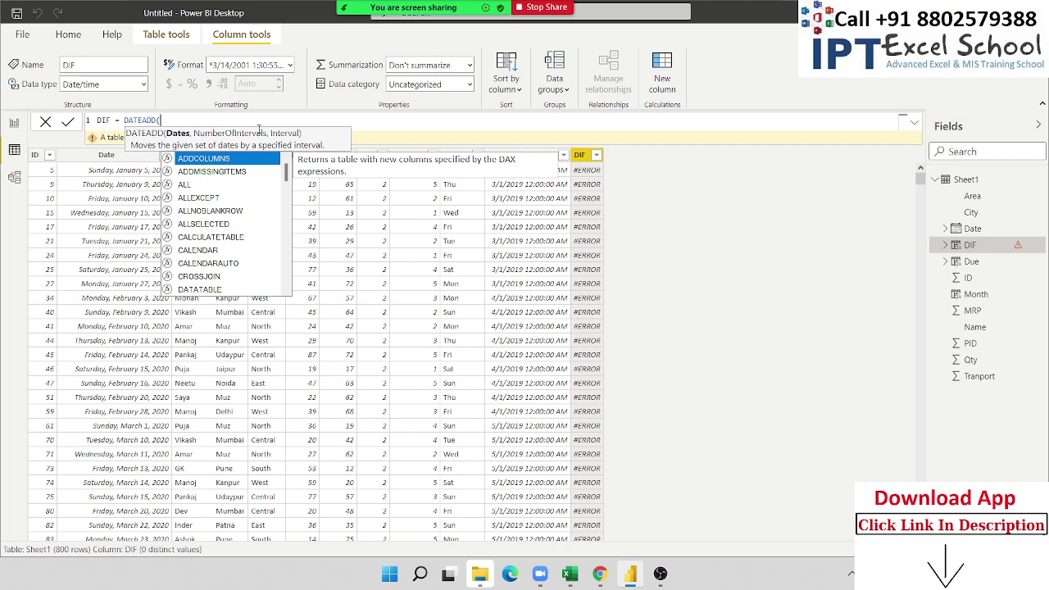
Step: Fill in the arguments so the formula reads DATEADD(Sheet1[Date],3,MONTH)
text(dat)
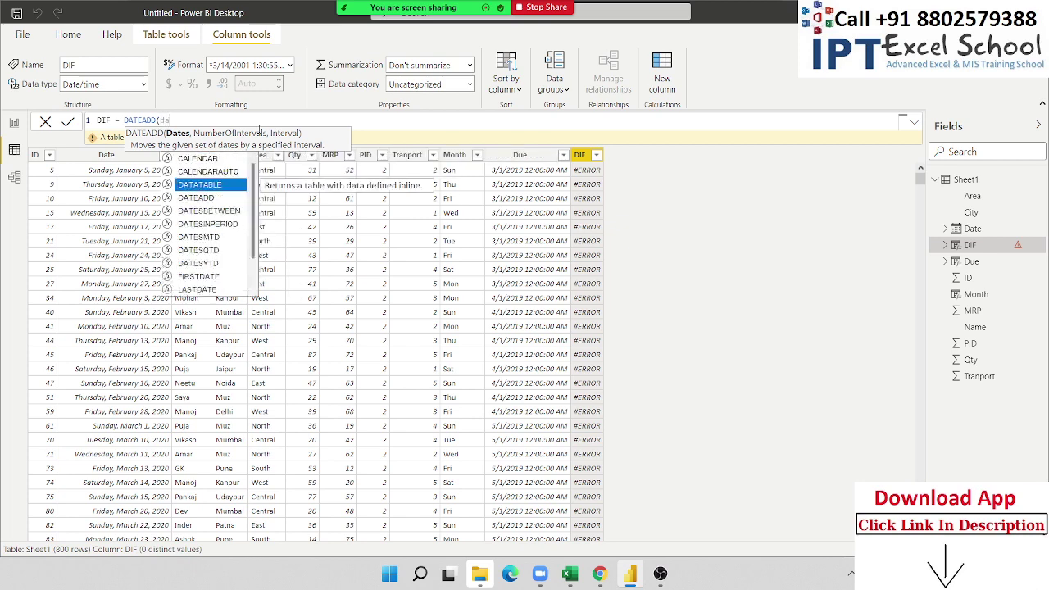
key(Down)
key(Down)
key(Down)
key(Down)
key(Tab)
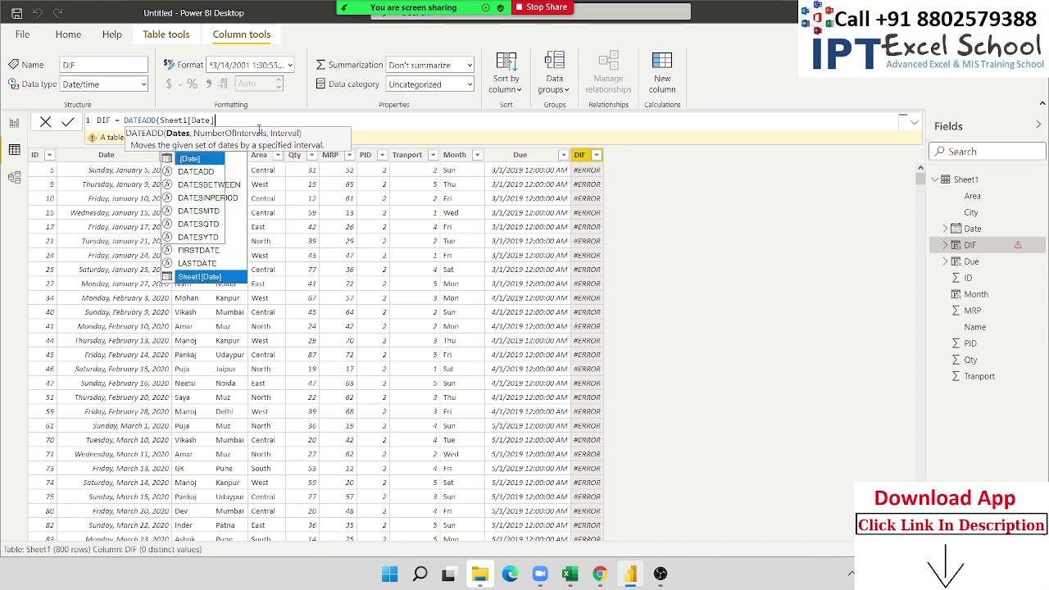
text(,)
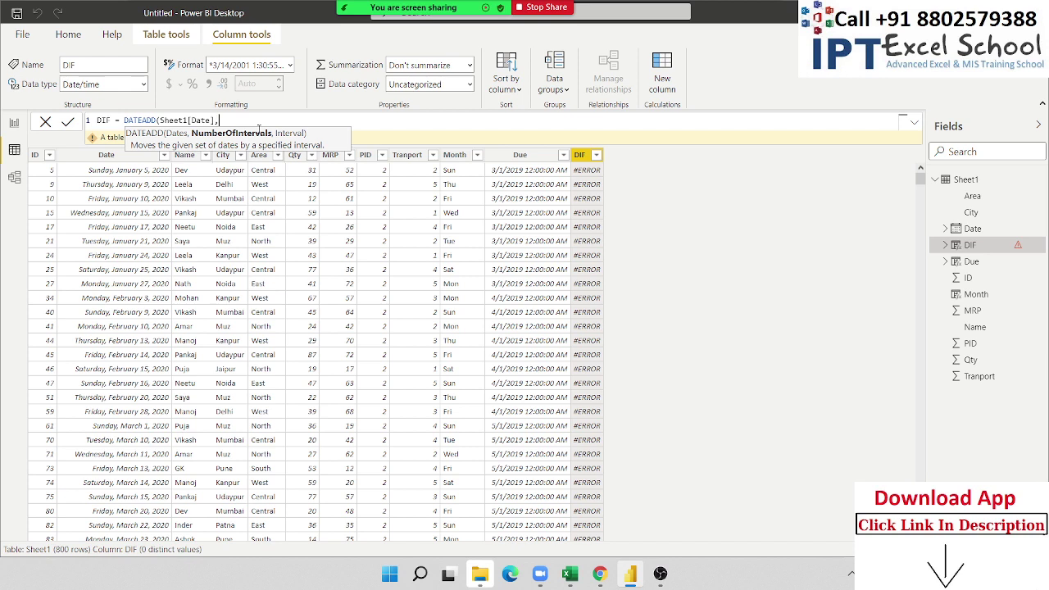
text(3)
text(,)
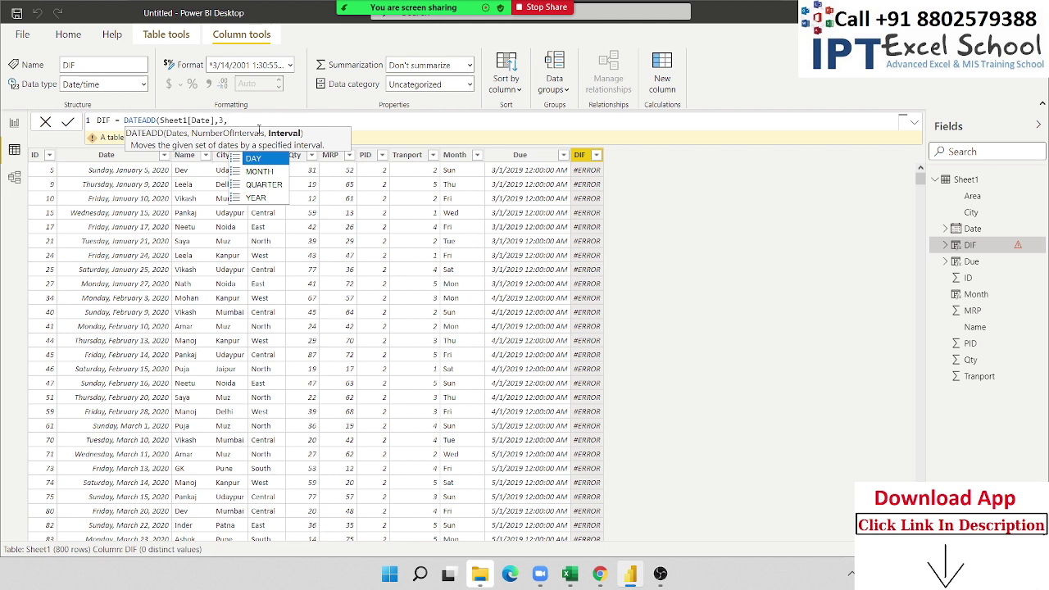
key(Down)
key(Tab)
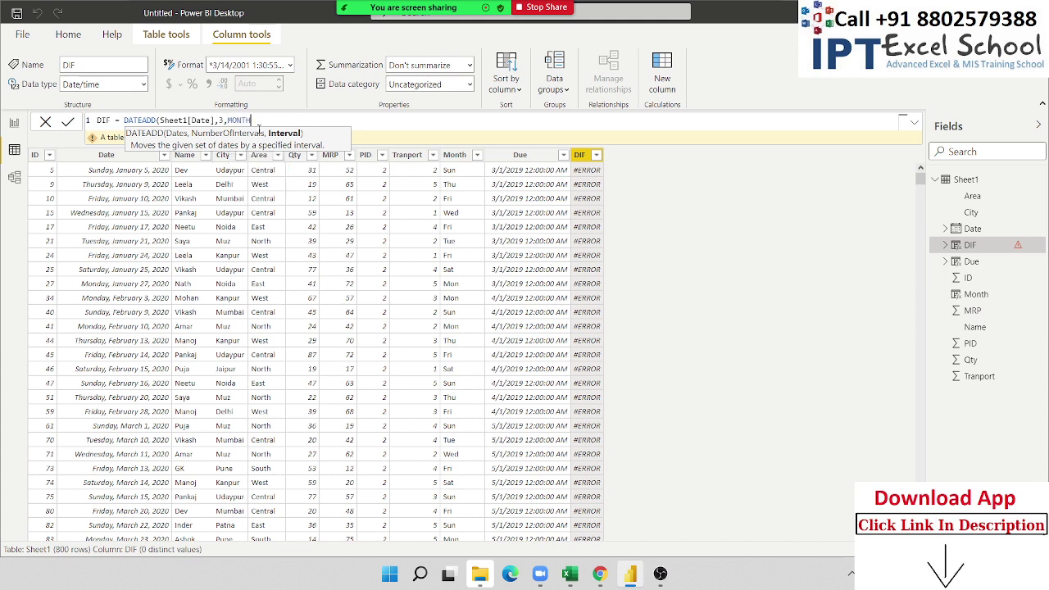
text())
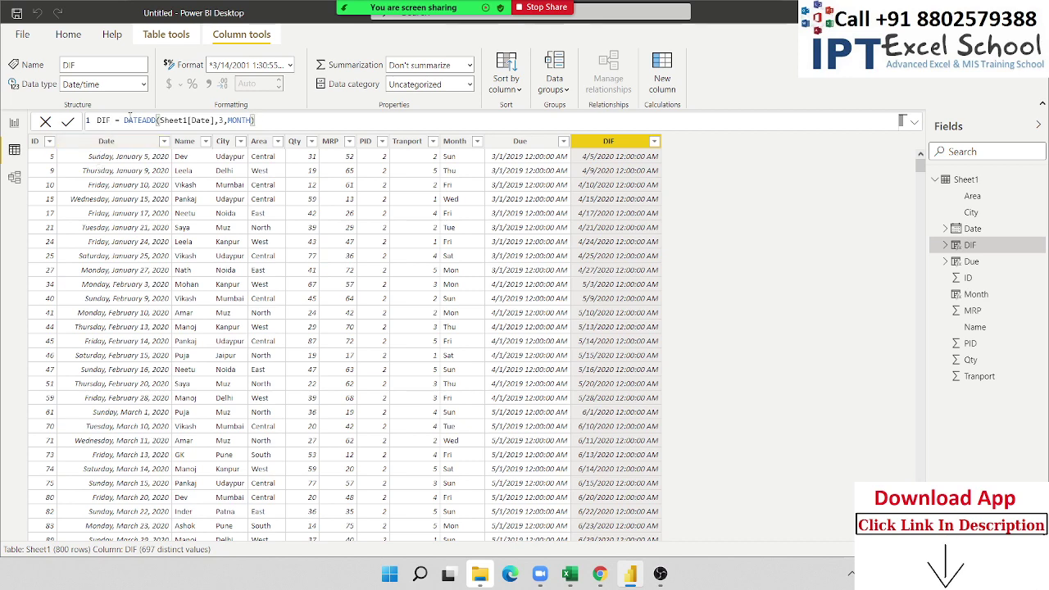
click(125, 120)
key(shift+End)
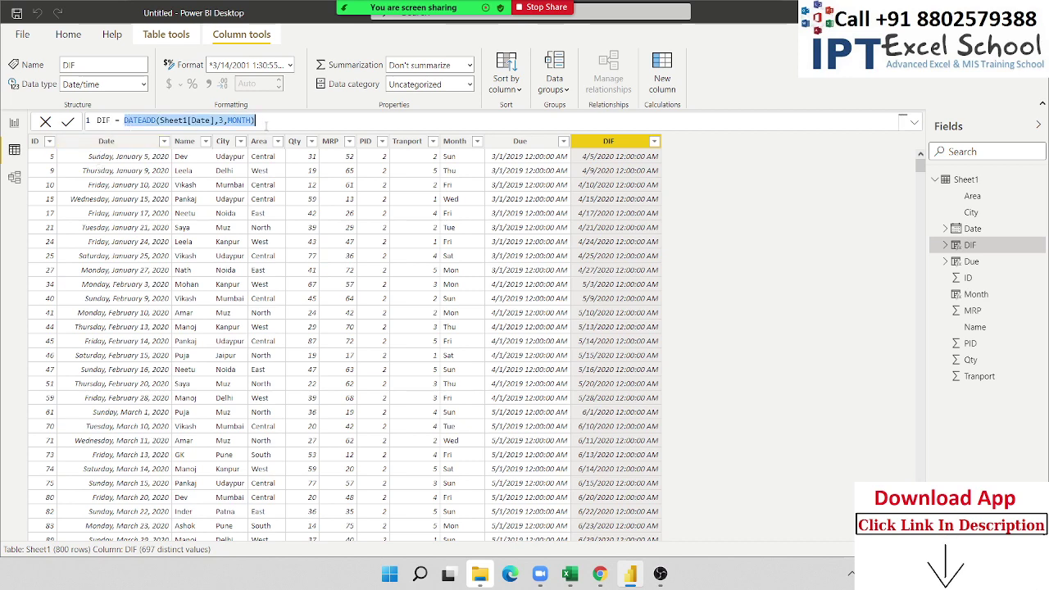
text(dat)
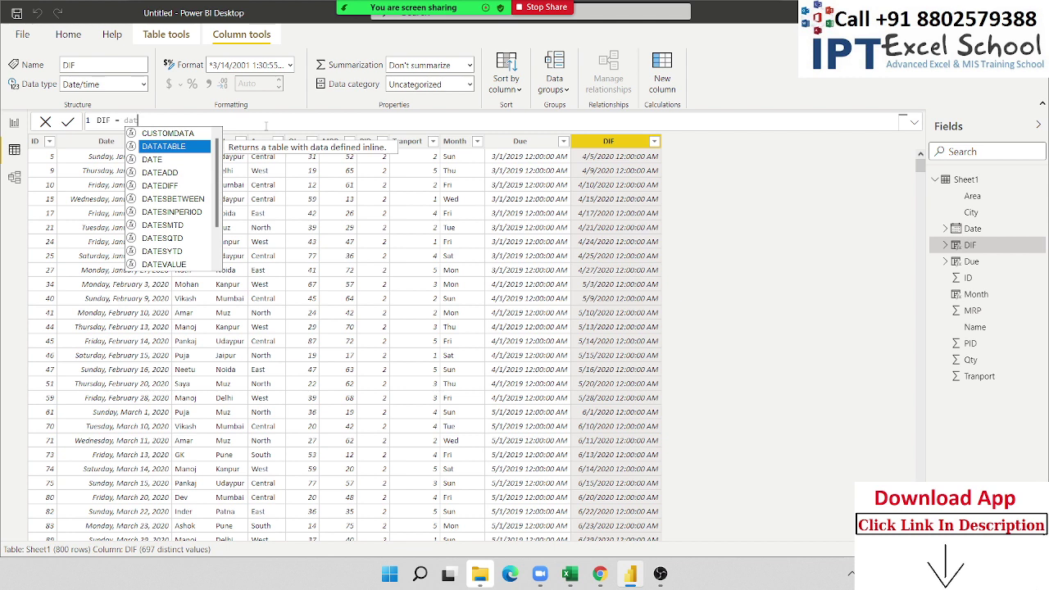
key(Down)
key(Down)
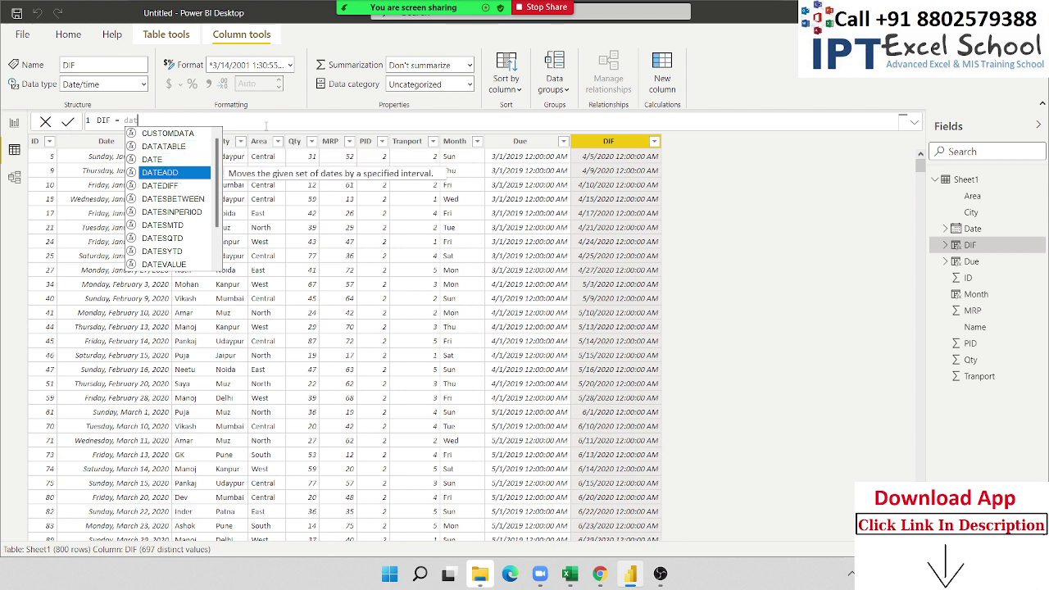
key(Down)
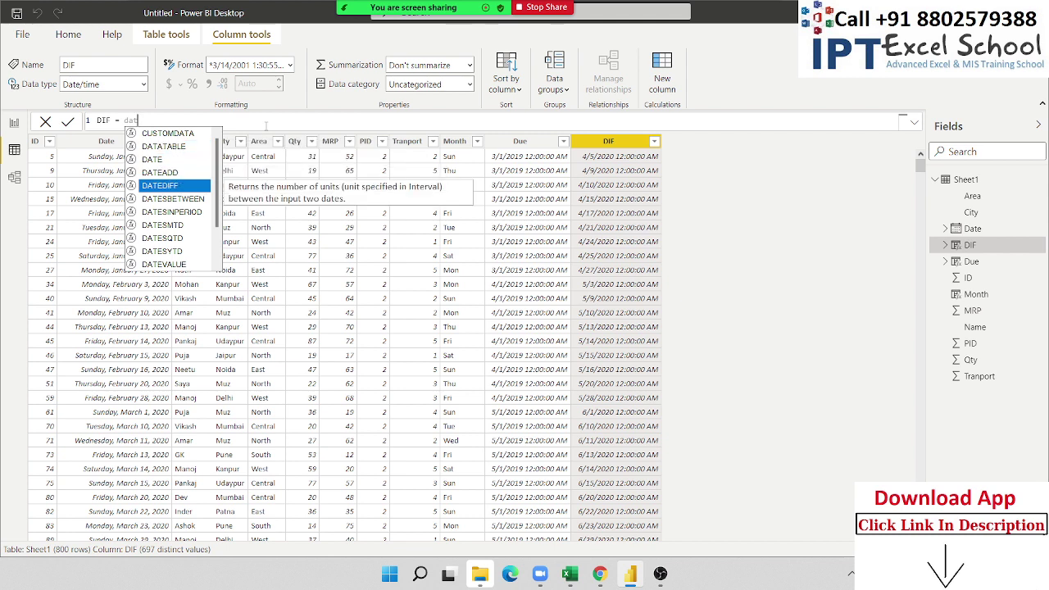
key(Down)
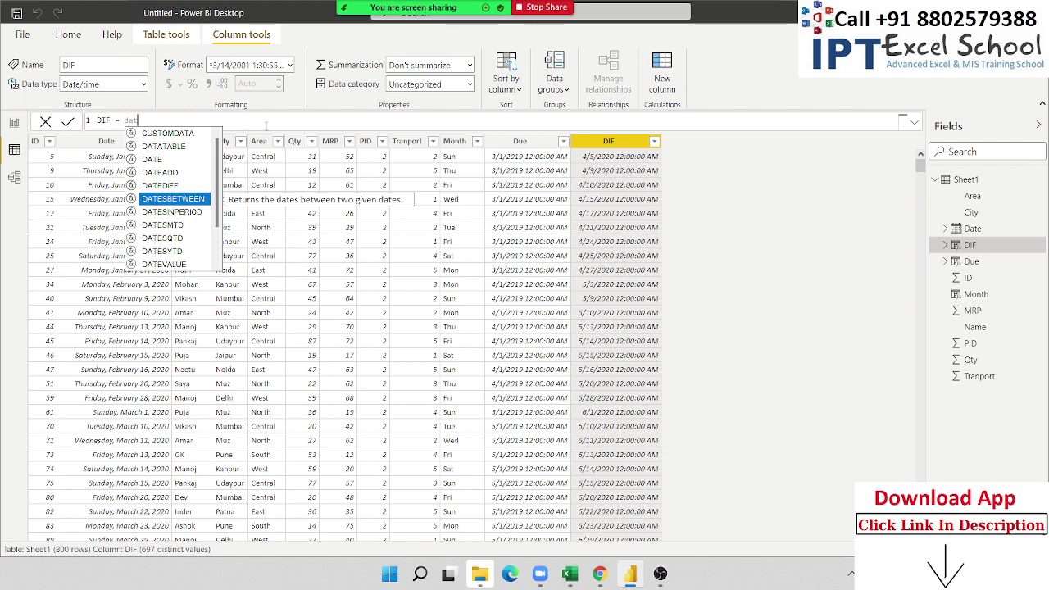
key(Escape)
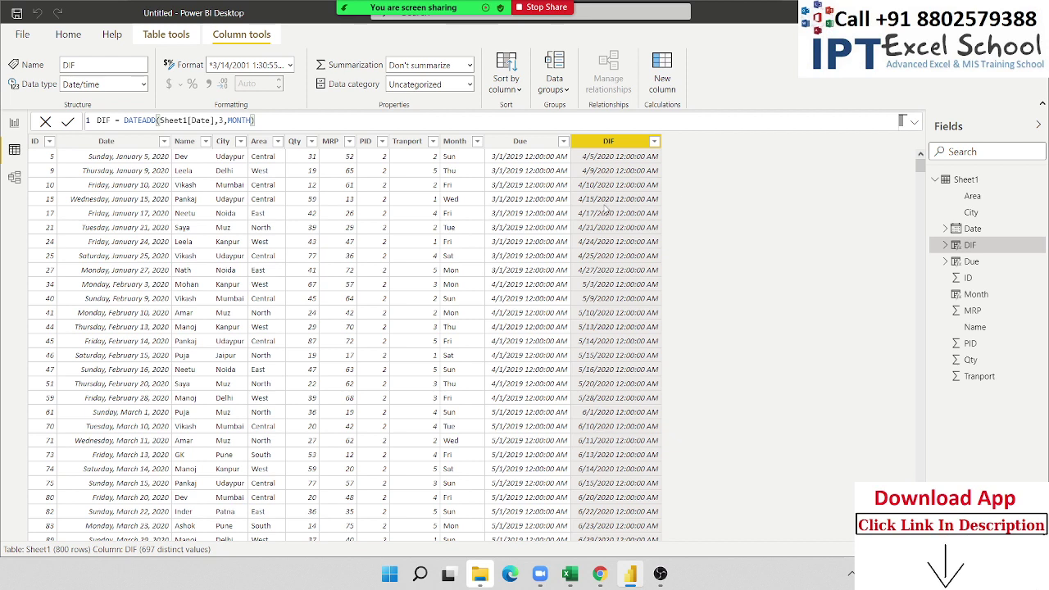
click(166, 34)
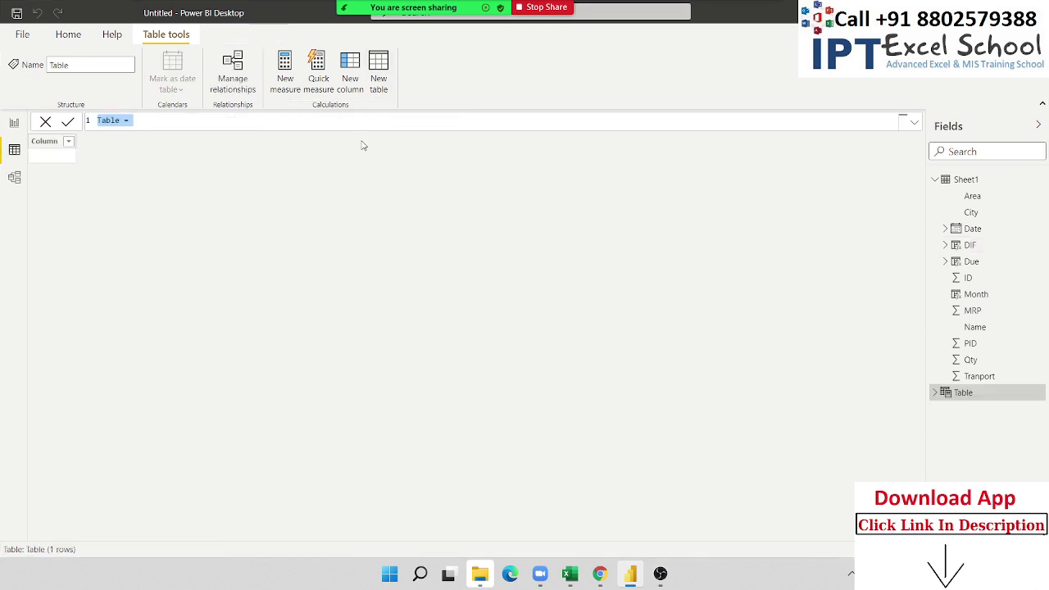
Step: Rename the new table to JAN and insert the DATESBETWEEN function
key(Home)
key(shift+Right)
key(shift+Right)
key(shift+Right)
key(shift+Right)
key(shift+Right)
text(J)
text(AN = )
text(da)
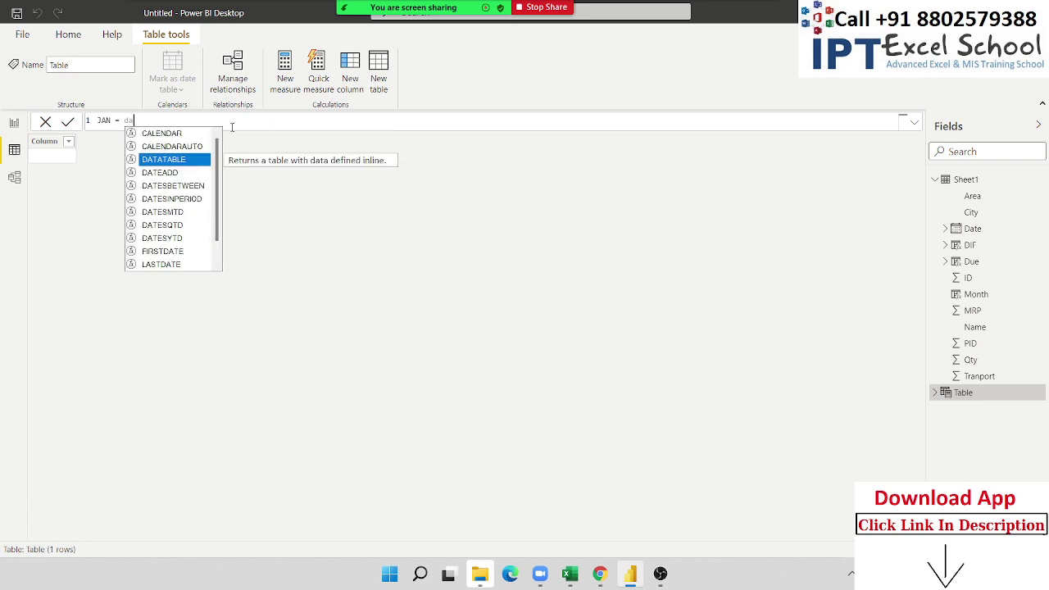
key(Down)
key(Down)
key(Tab)
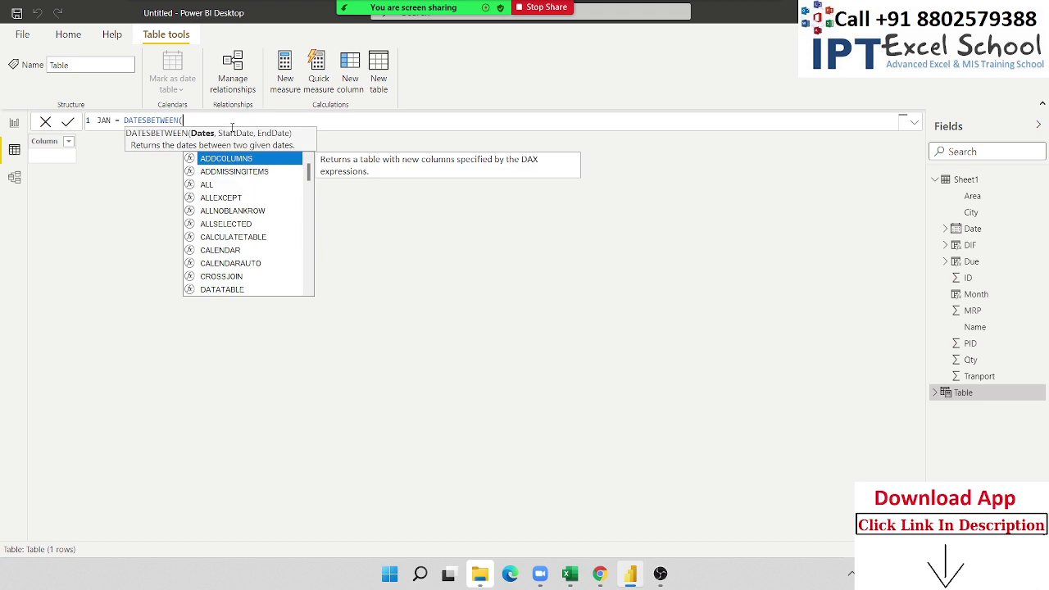
Step: Give DATESBETWEEN the arguments Sheet1[Date], "1/1/20" and 1/31/20" and commit the JAN table
key(Down)
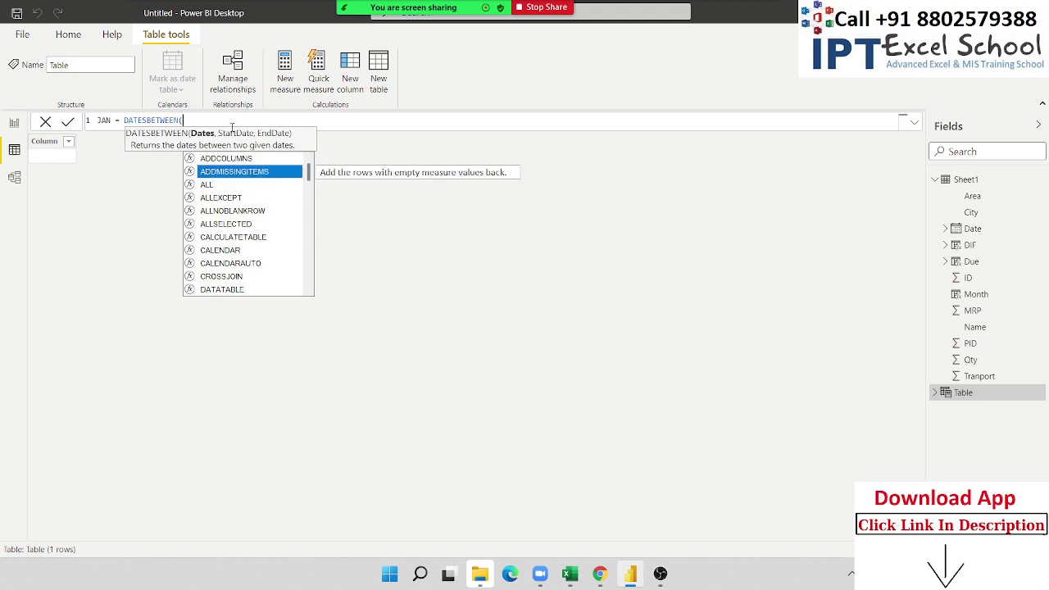
key(Down)
key(Down)
key(Down)
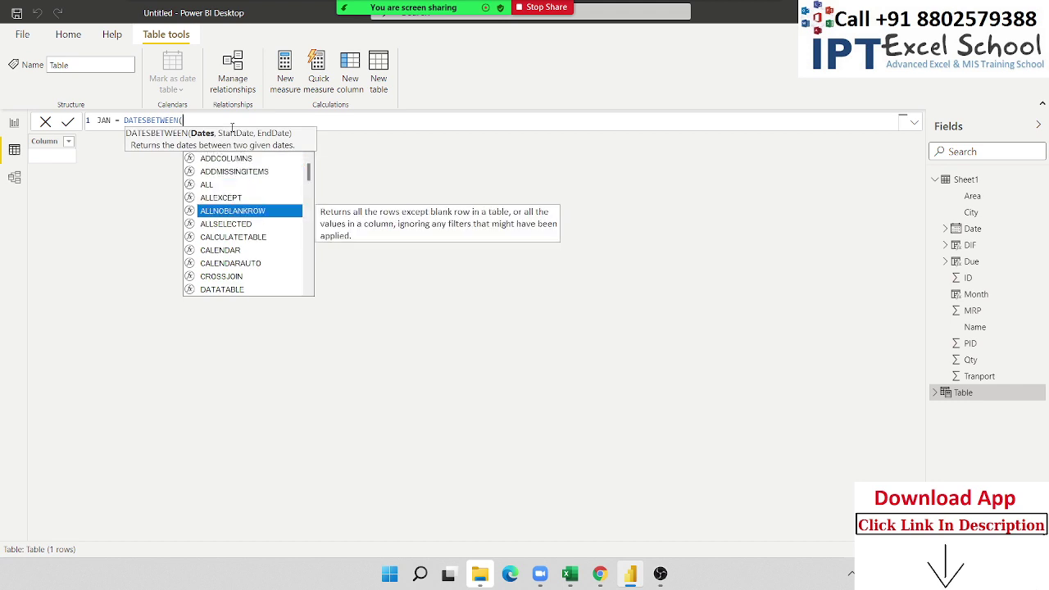
key(Down)
key(Down)
key(Down)
key(Down)
key(Down)
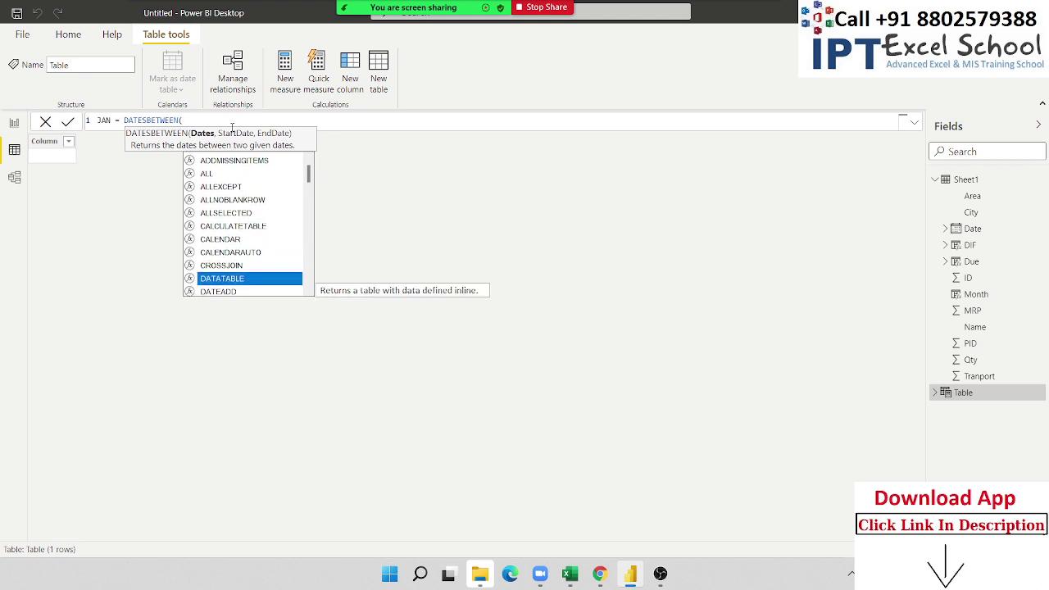
key(Down)
key(Down)
key(Down)
key(Down)
key(Down)
key(Down)
key(Down)
key(Down)
key(Down)
key(Down)
key(Down)
key(Down)
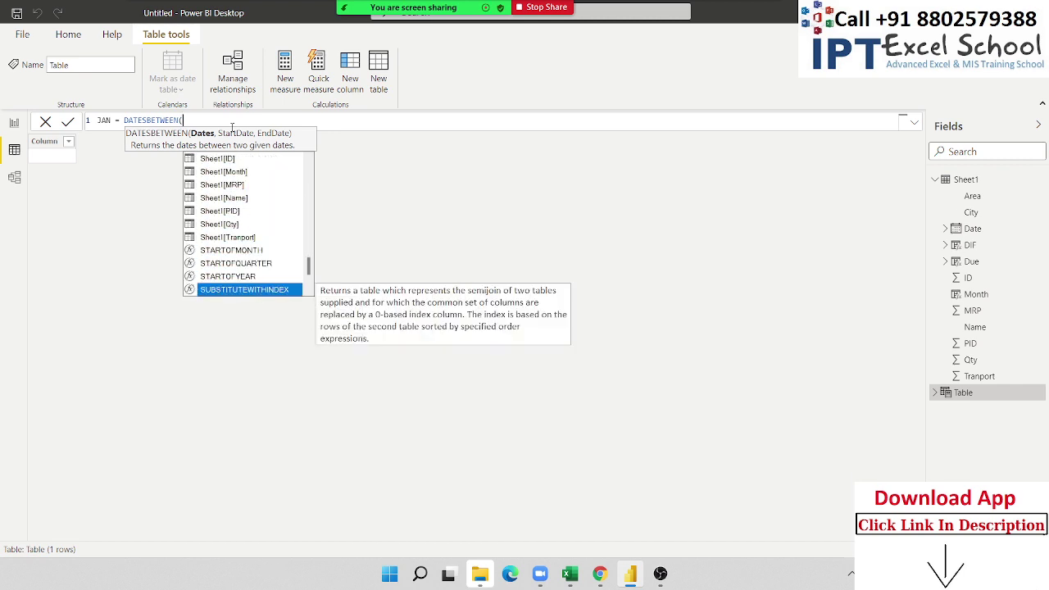
key(Down)
key(Up)
key(Up)
key(Up)
key(Up)
key(Up)
key(Up)
key(Down)
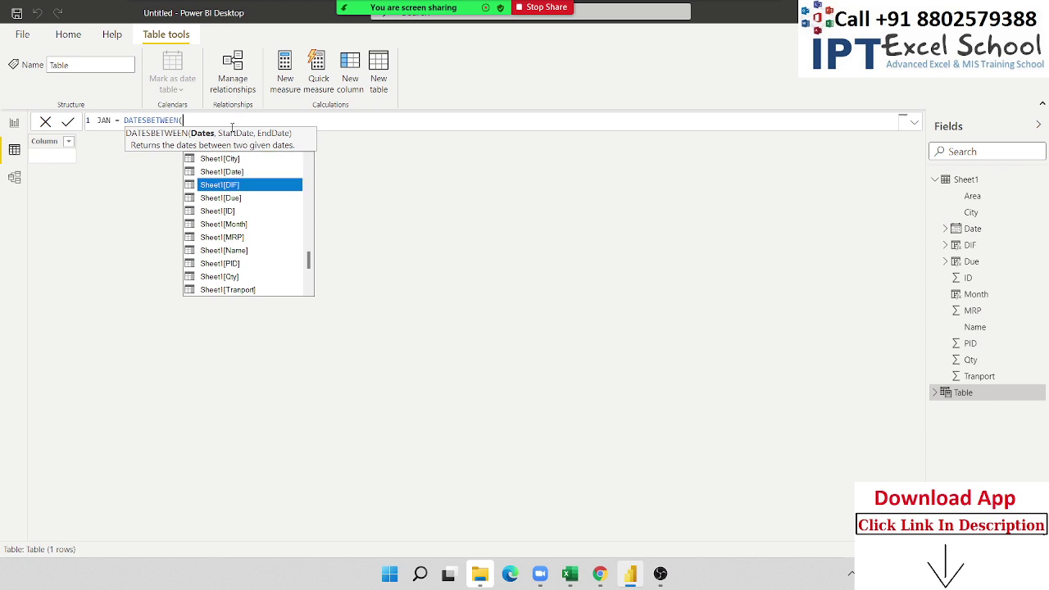
key(Tab)
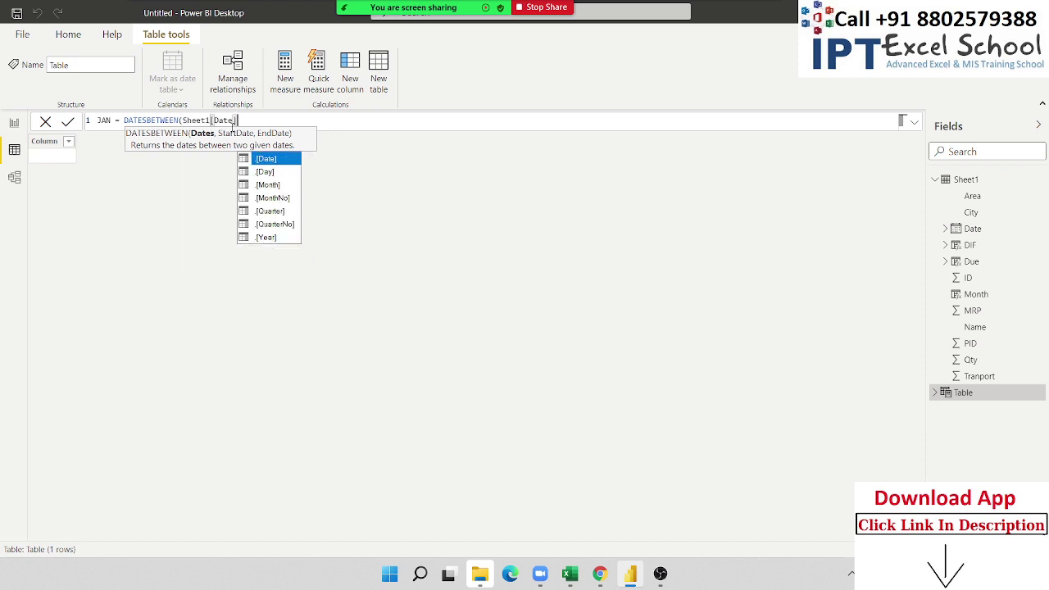
text(,)
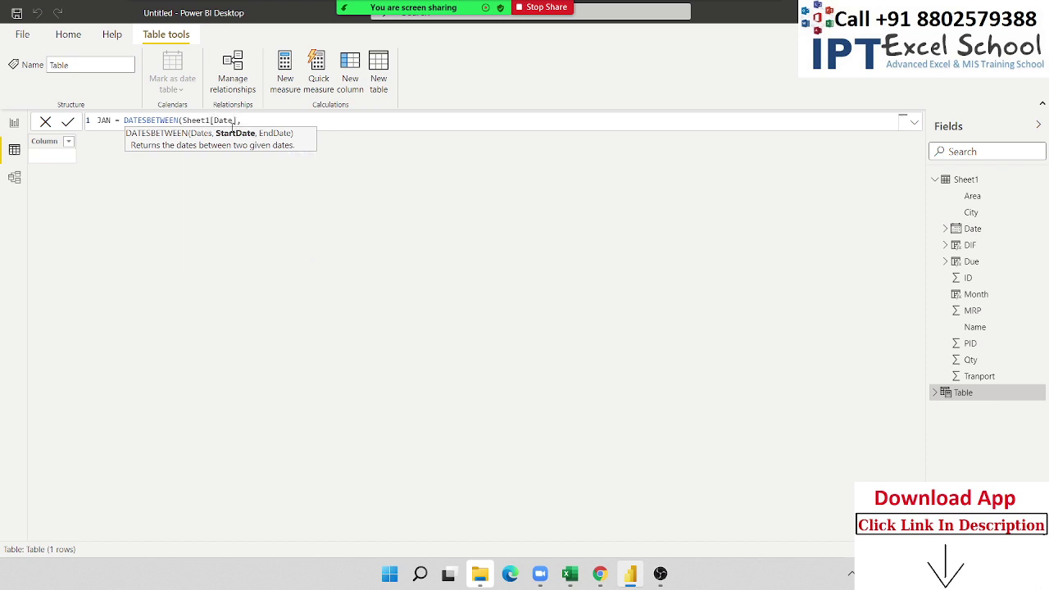
text(")
text(1)
text(/1/)
text(20")
text(,)
text(1/31)
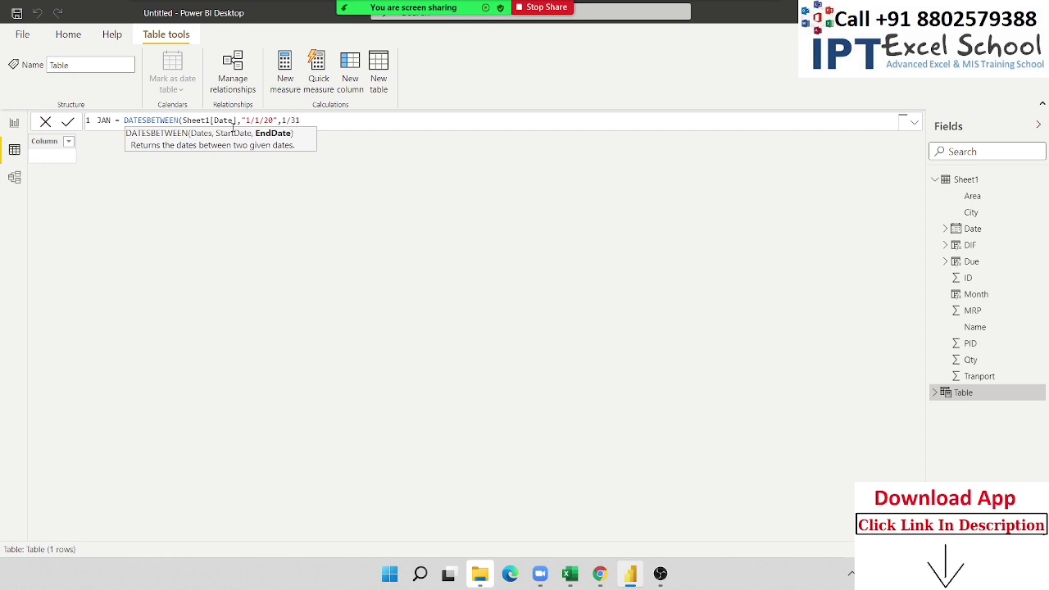
text(/2)
text(0")
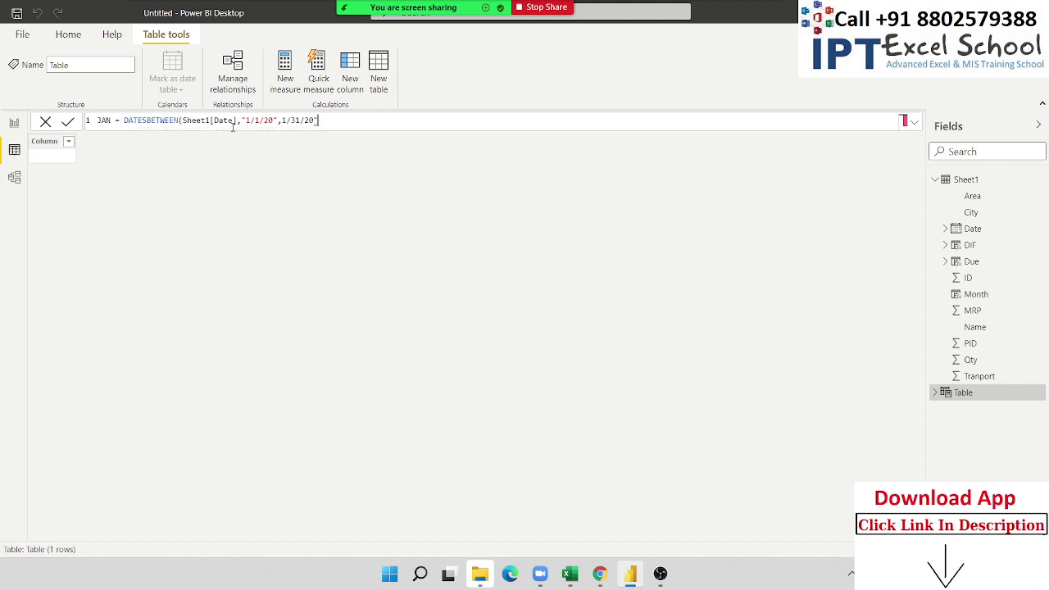
text())
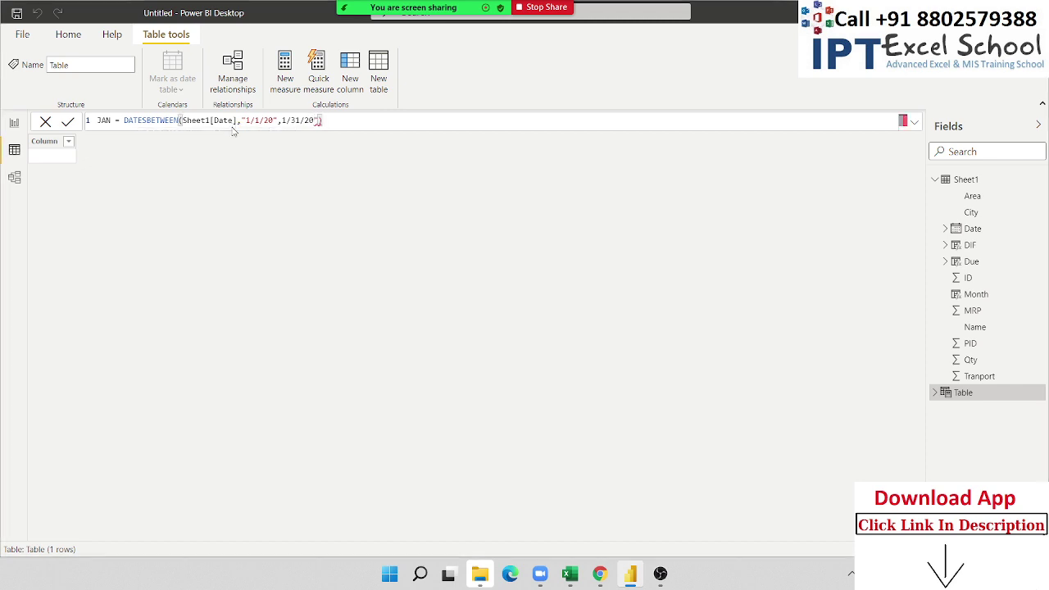
key(Return)
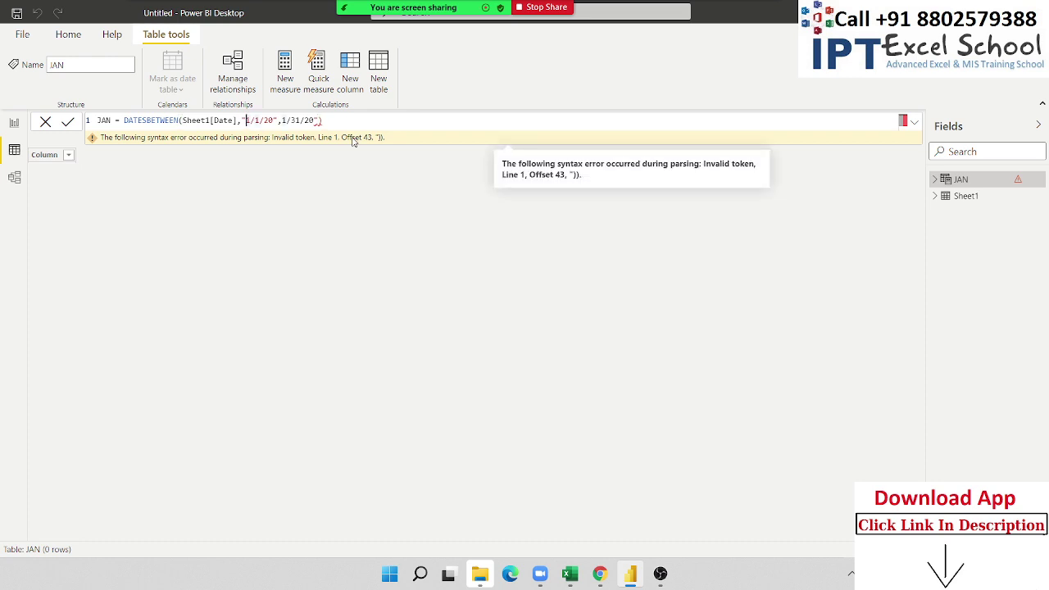
Step: Replace the text start date with DATE(2020,1,1)
key(Left)
key(Delete)
key(Delete)
key(Delete)
key(Delete)
key(Delete)
key(Delete)
key(Delete)
key(Delete)
text(DATE()
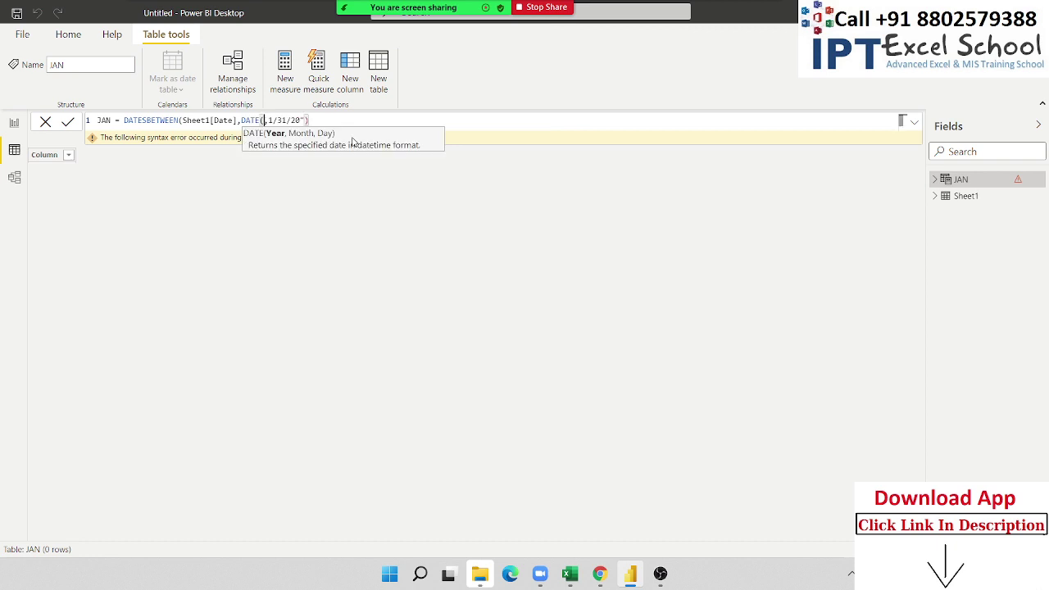
text(2)
text(020,)
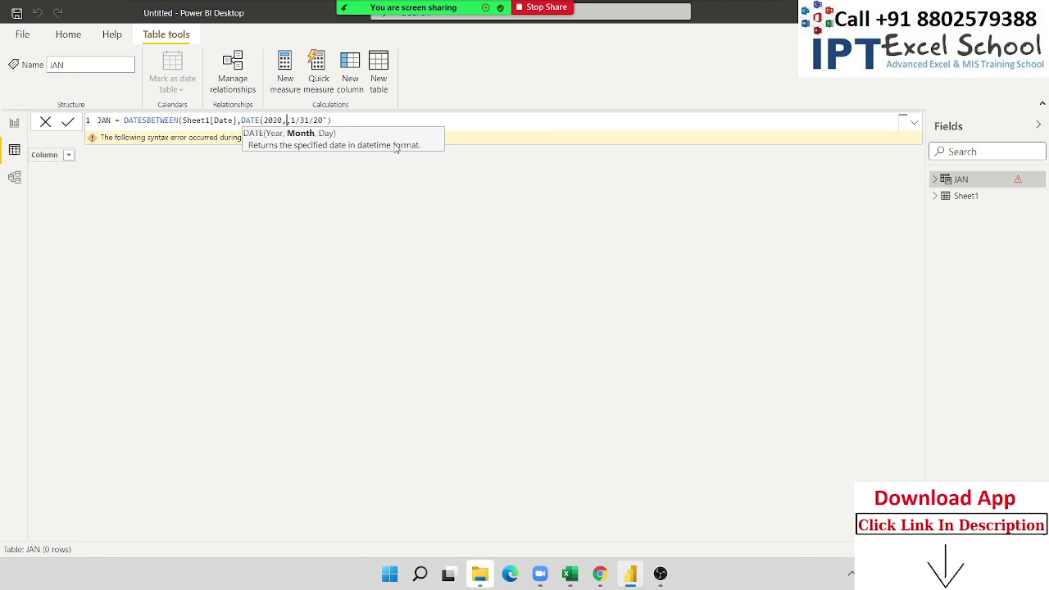
text(1,1)
text(),1)
key(Right)
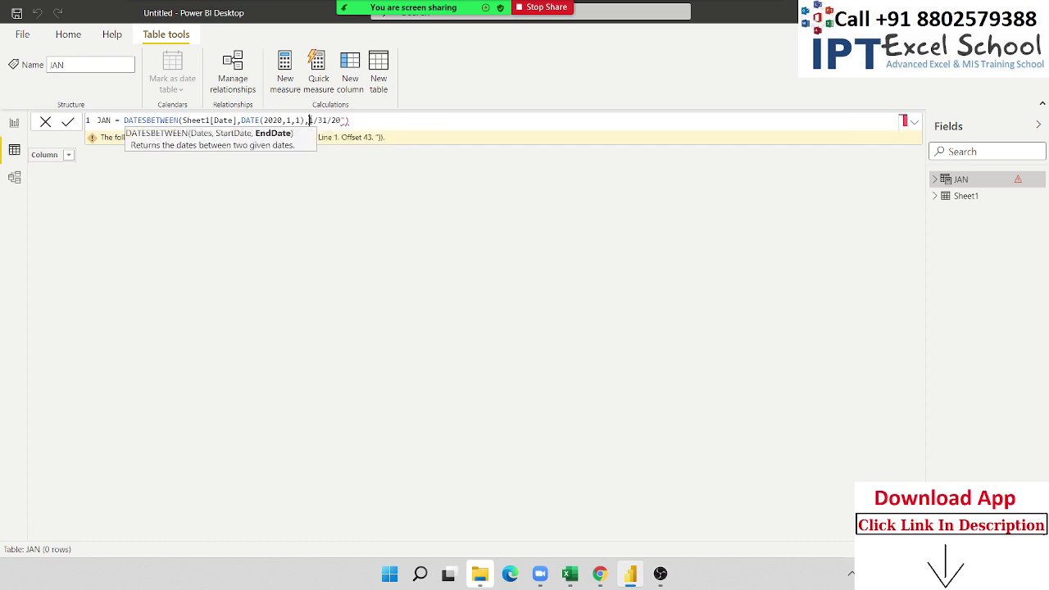
Step: Replace the text end date with DATE(2020,1,31)
click(330, 120)
key(BackSpace)
key(BackSpace)
key(BackSpace)
key(Delete)
key(Delete)
key(Delete)
text(date)
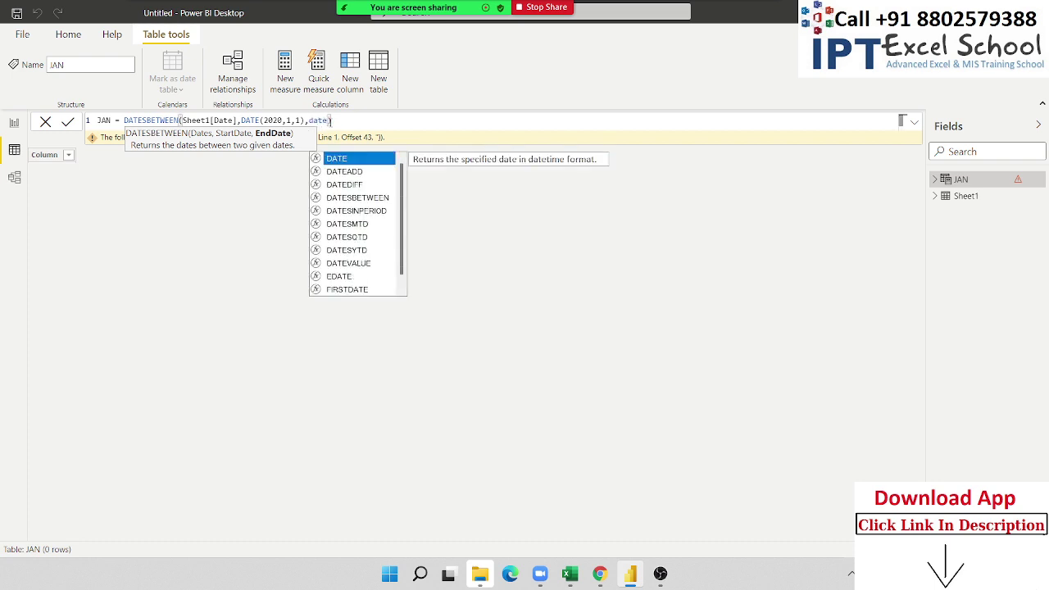
key(Tab)
text(20)
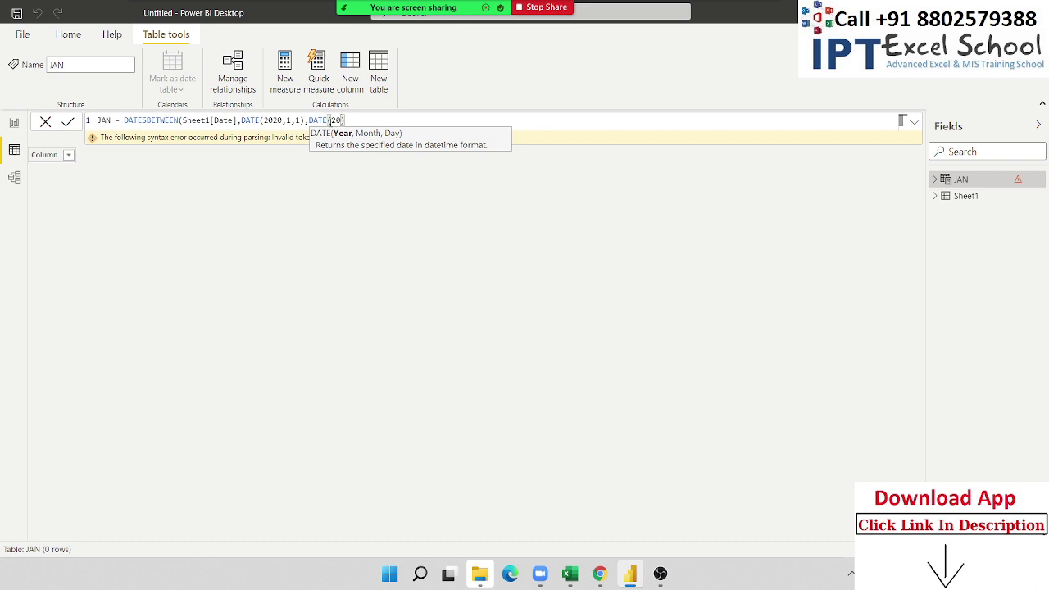
text(20)
text(,1)
text(,31)
text())
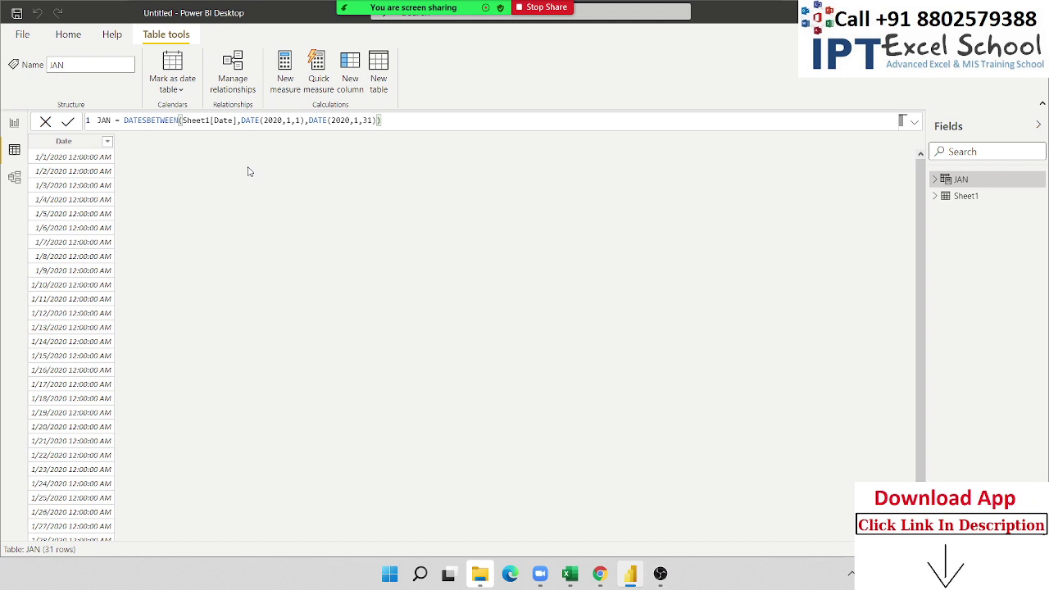
Step: Scroll the JAN table's dates and highlight DATE(2020,1,1) and DATE(2020,1,31) in the formula
scroll(51, 174, down, 1)
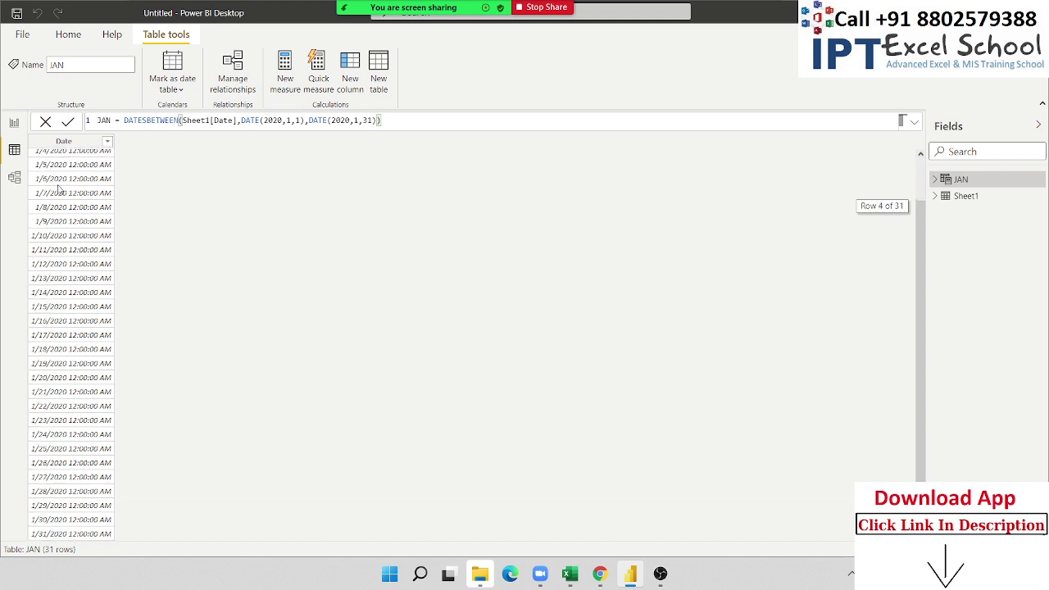
scroll(77, 275, up, 1)
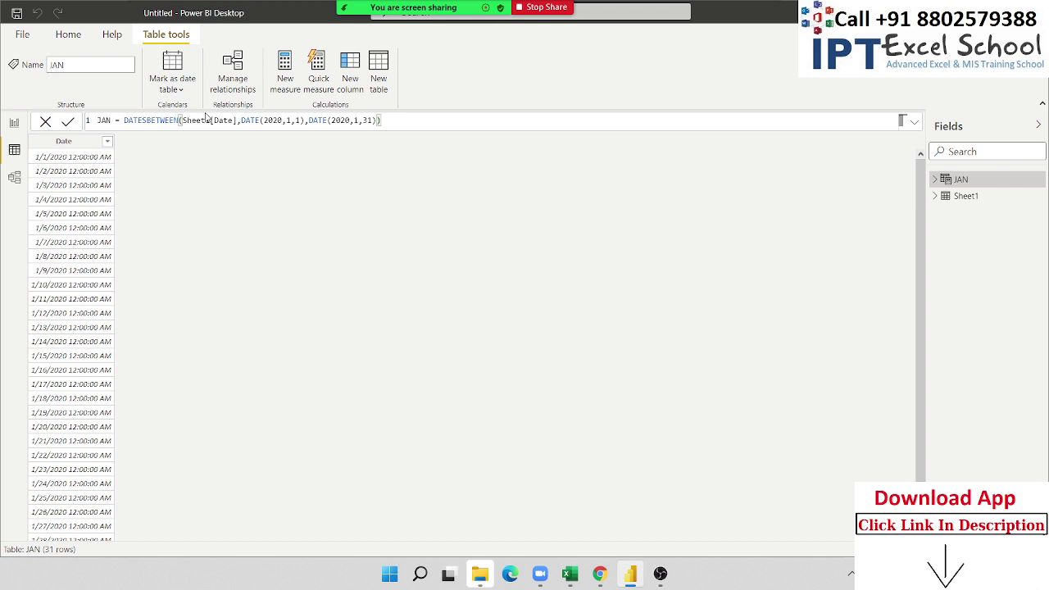
drag(241, 119, 305, 120)
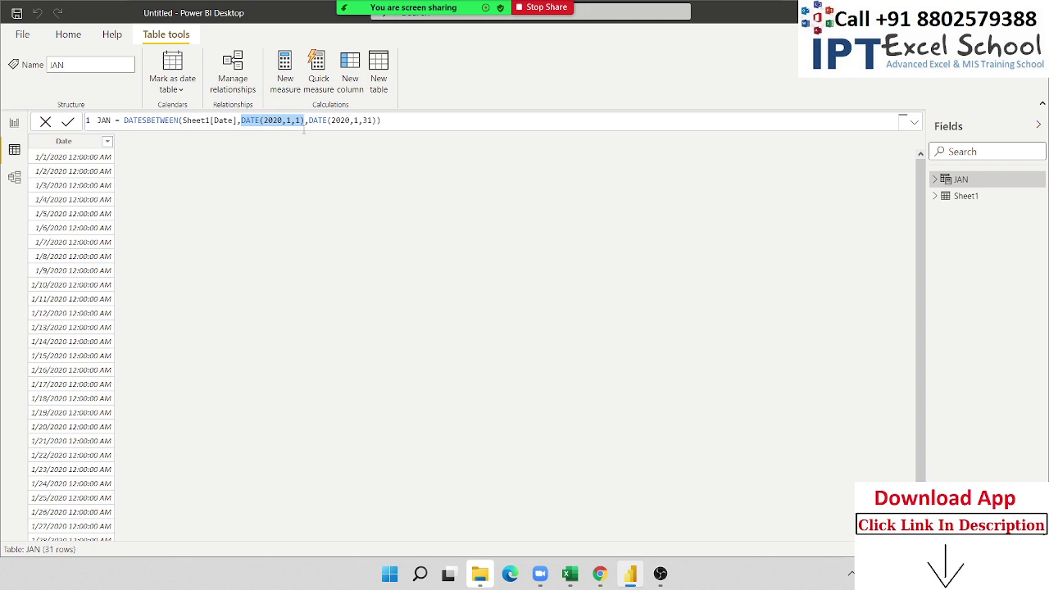
drag(308, 121, 379, 120)
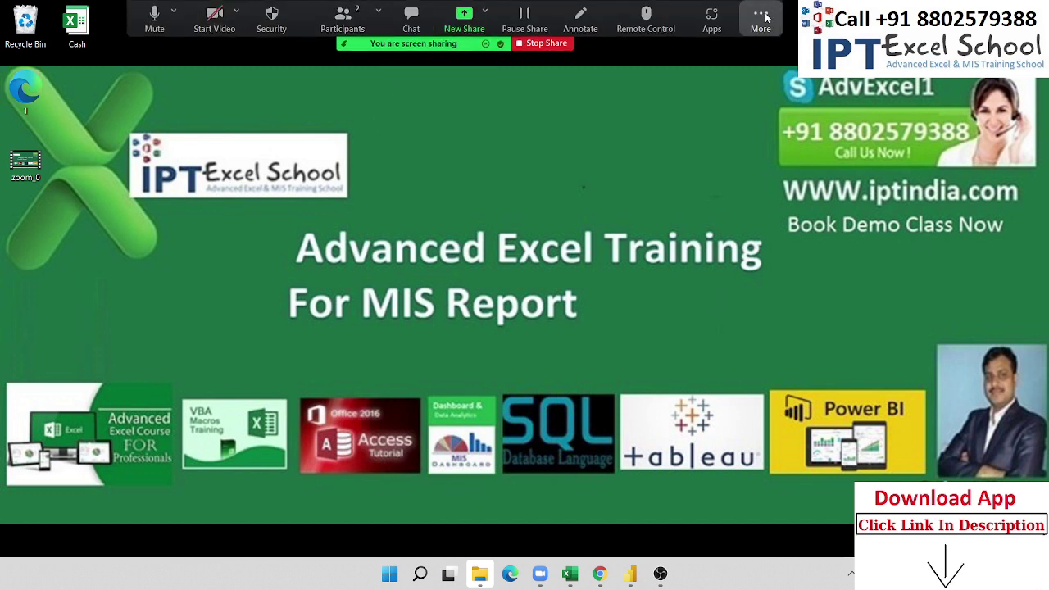
Step: End the Zoom meeting using the End option under More
click(766, 17)
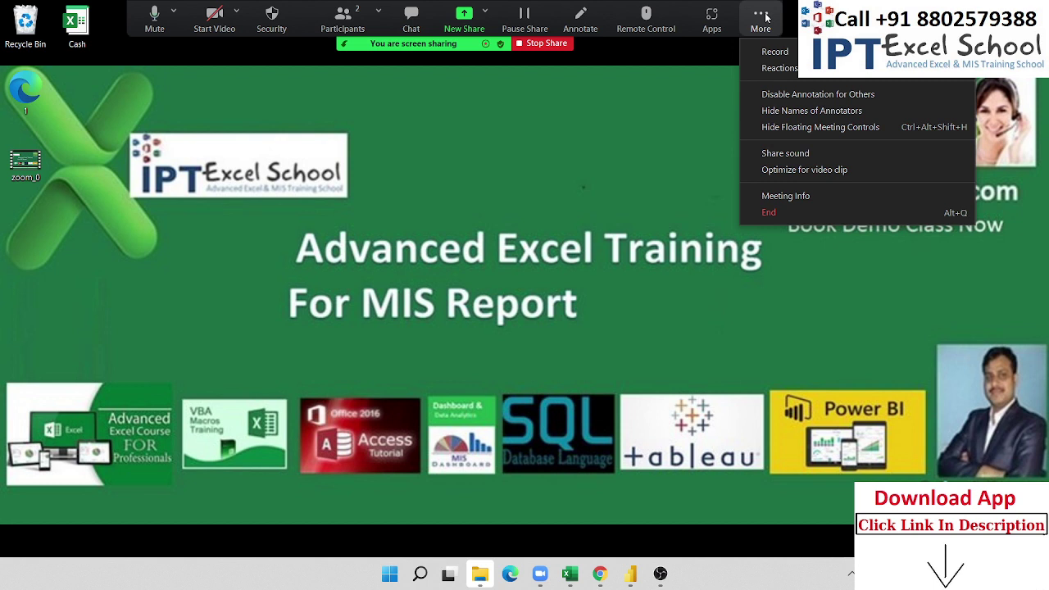
click(787, 94)
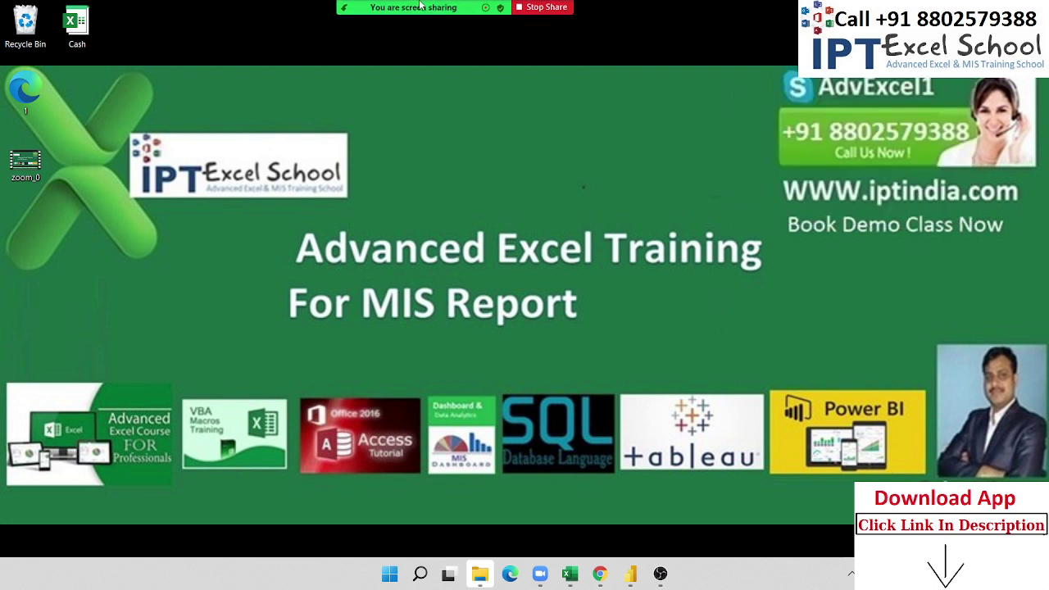
click(763, 18)
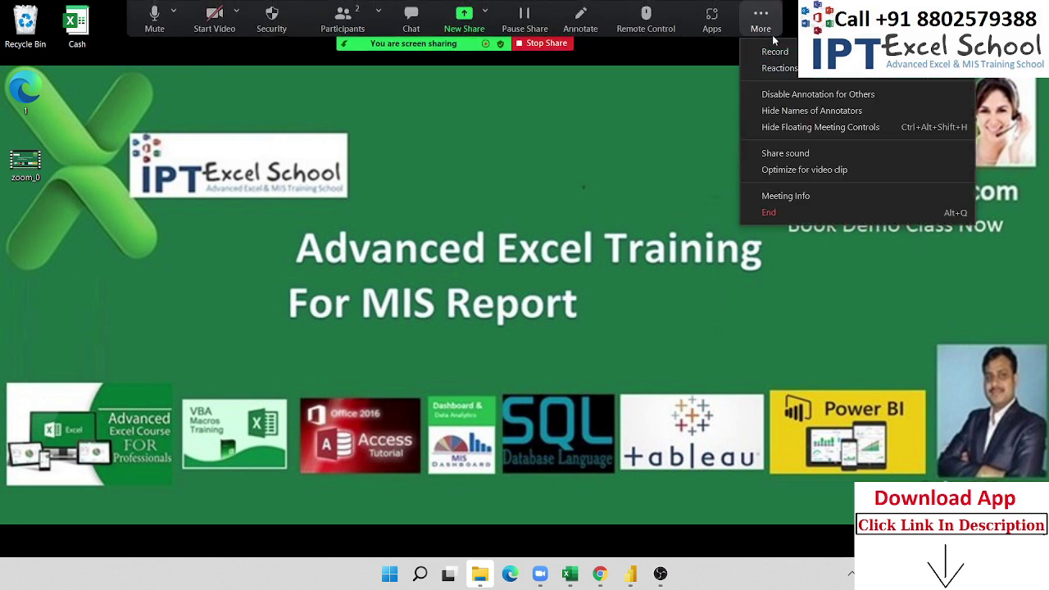
click(776, 213)
key(Escape)
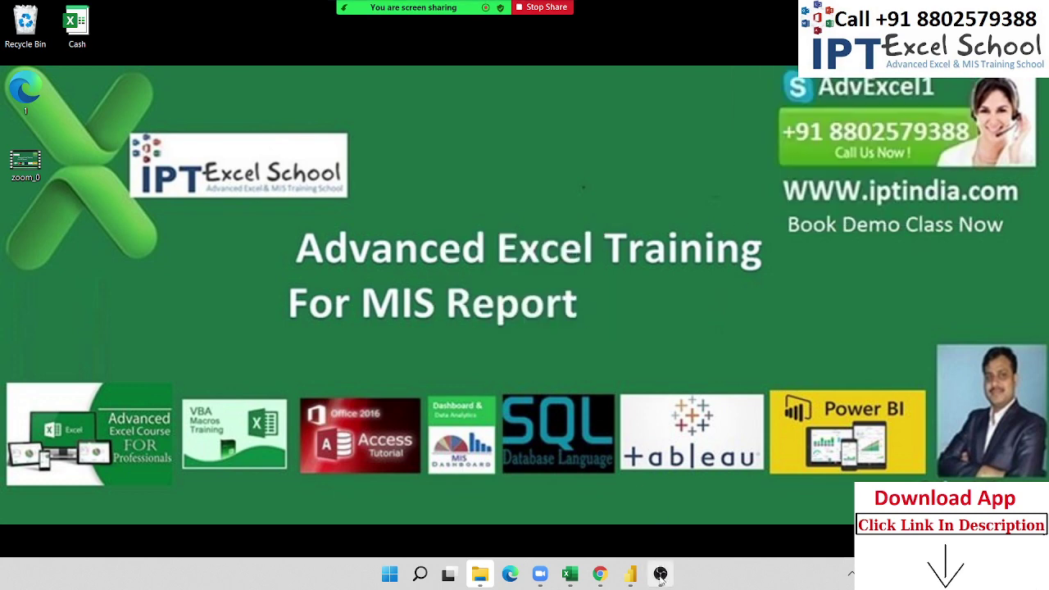